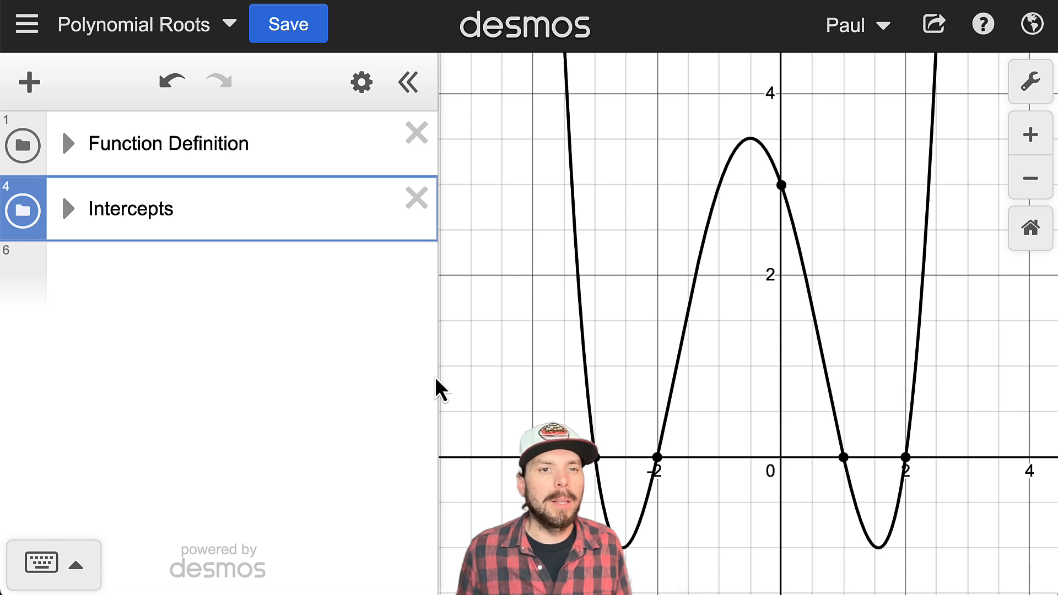
- Look through the contents of the Function Definition and Intercepts folders, then collapse both folders
drag(439, 389, 477, 388)
click(68, 144)
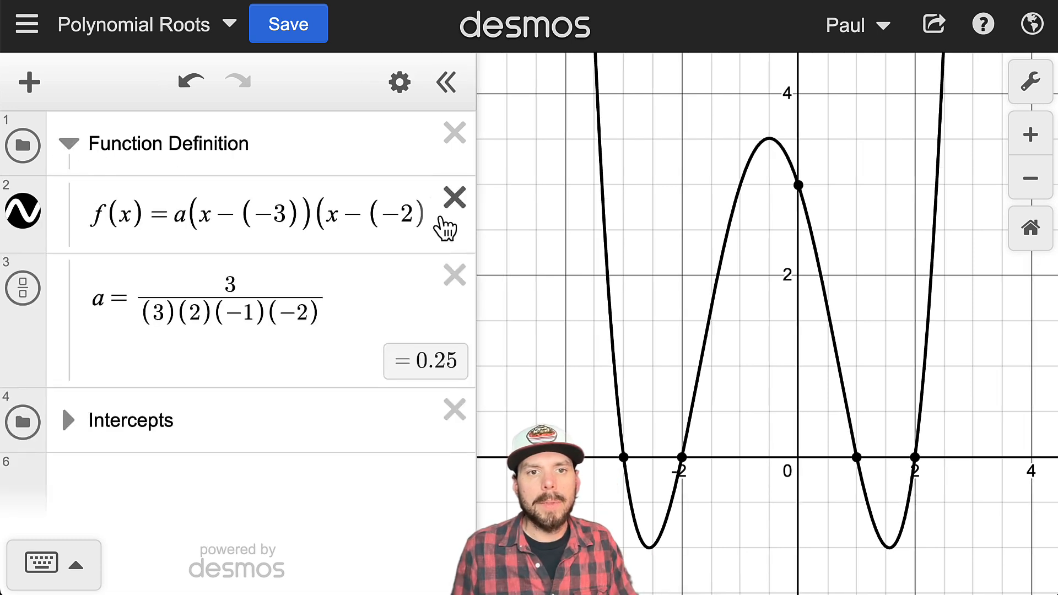
drag(477, 220, 667, 238)
click(69, 421)
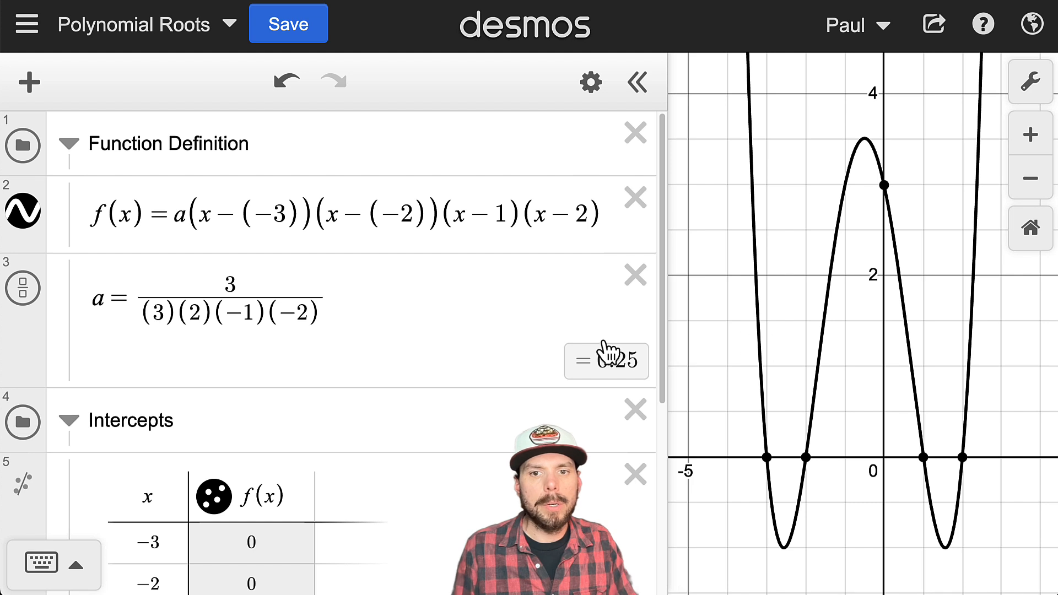
drag(663, 324, 507, 323)
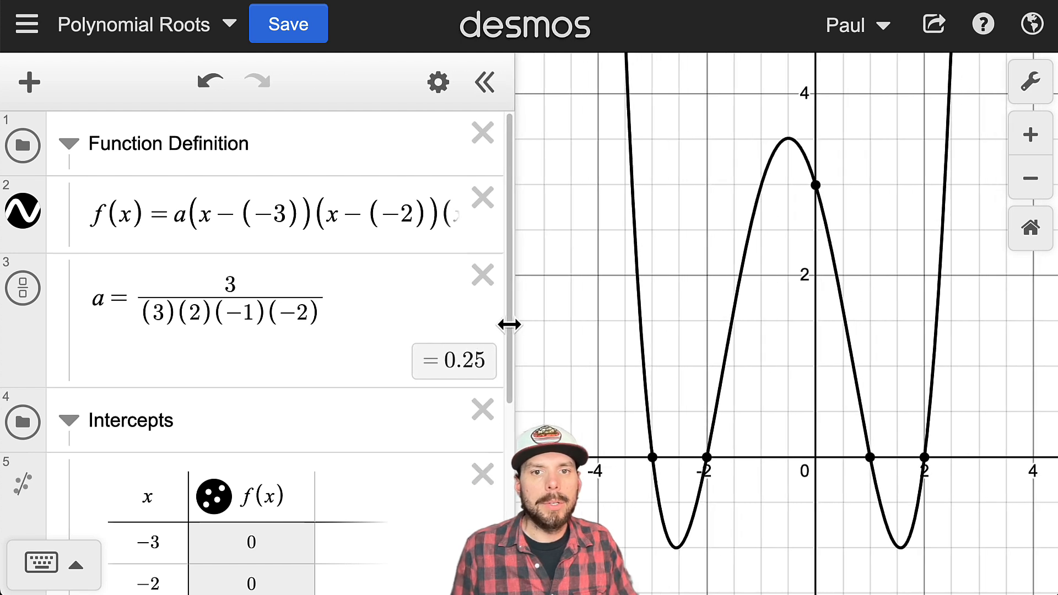
click(68, 145)
click(69, 208)
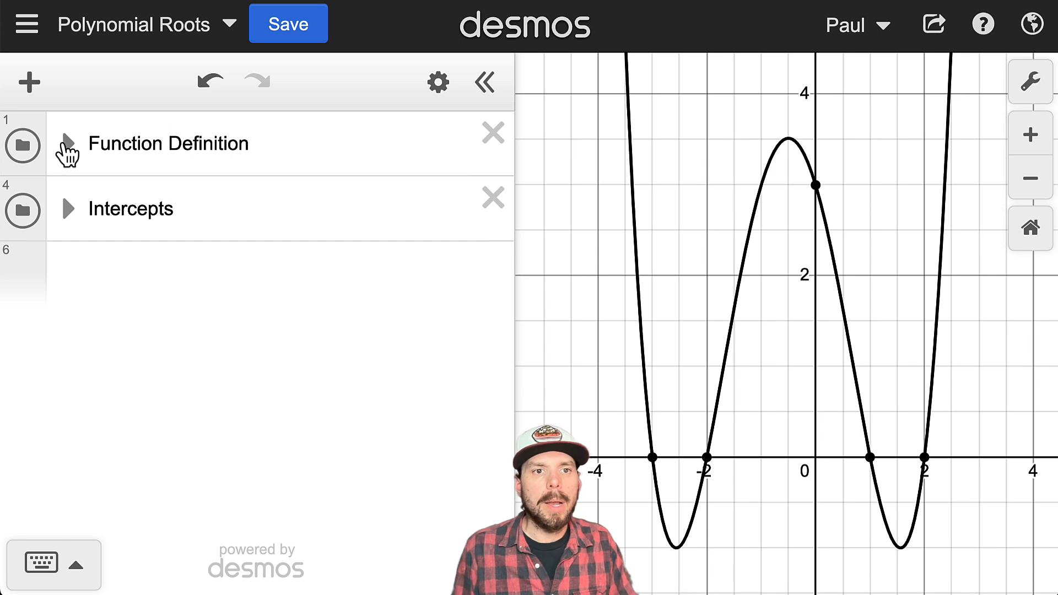
- Expand the Function Definition folder and widen the expression list until the whole f(x) formula fits
click(75, 146)
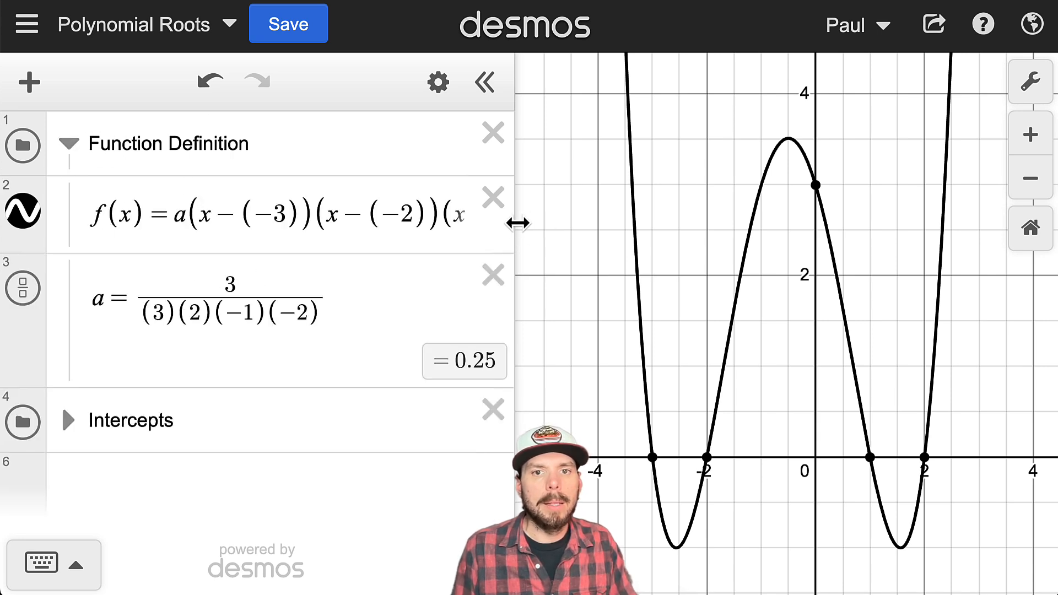
drag(516, 223, 697, 239)
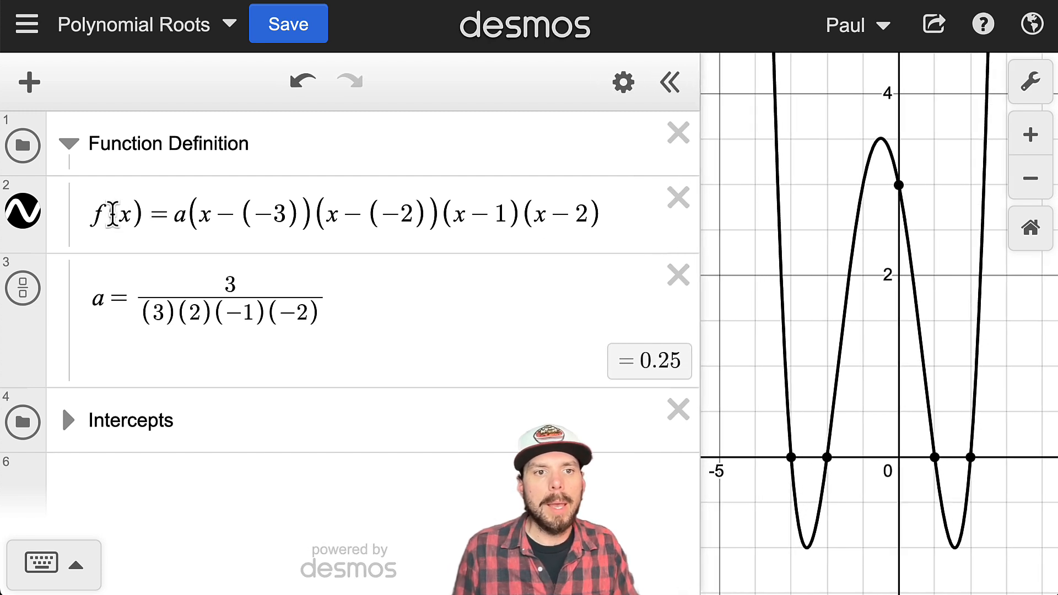
- Examine the factored f(x) formula, its roots, the fraction defining the coefficient a, and the y-intercept on the graph
click(93, 217)
drag(94, 215, 566, 222)
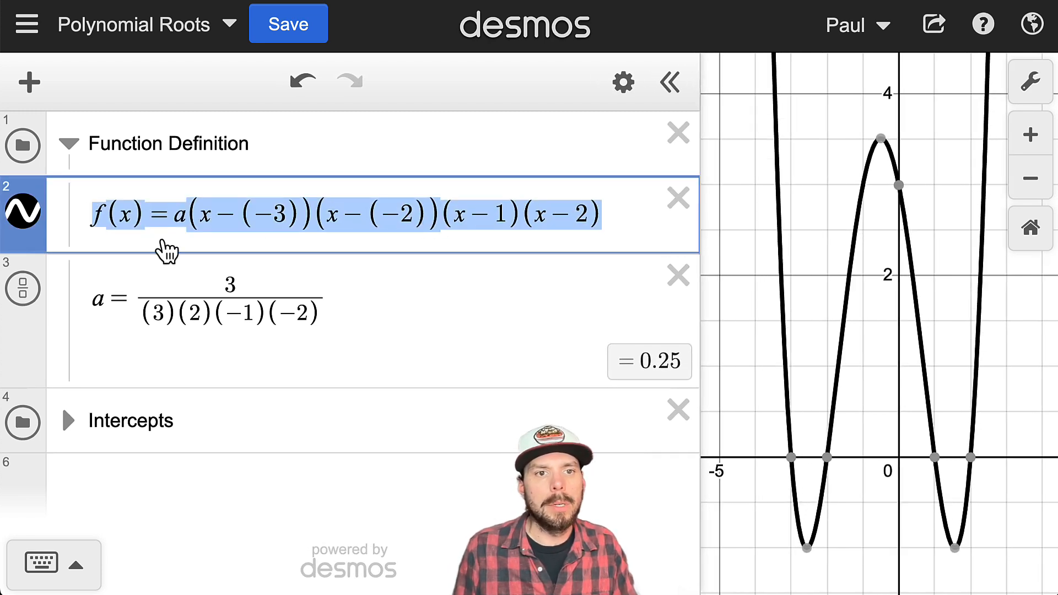
click(173, 218)
drag(172, 222, 180, 219)
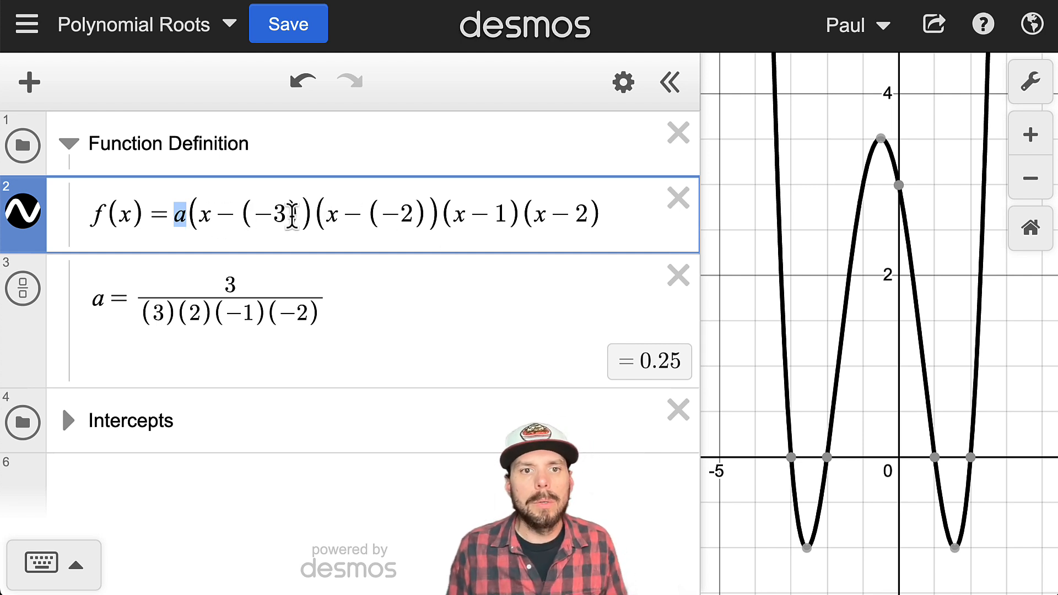
drag(258, 215, 279, 217)
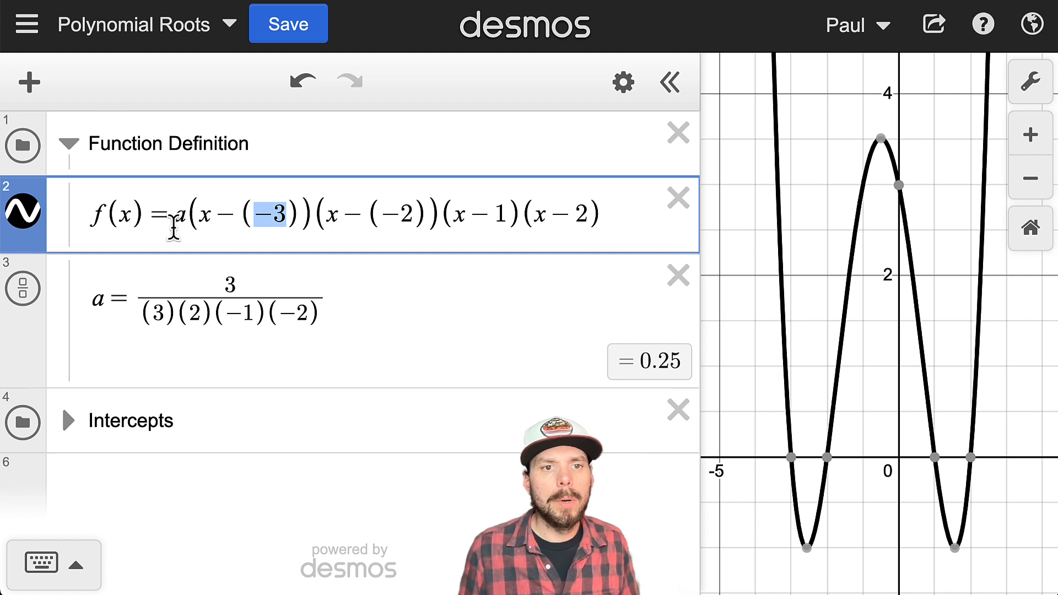
drag(170, 221, 186, 220)
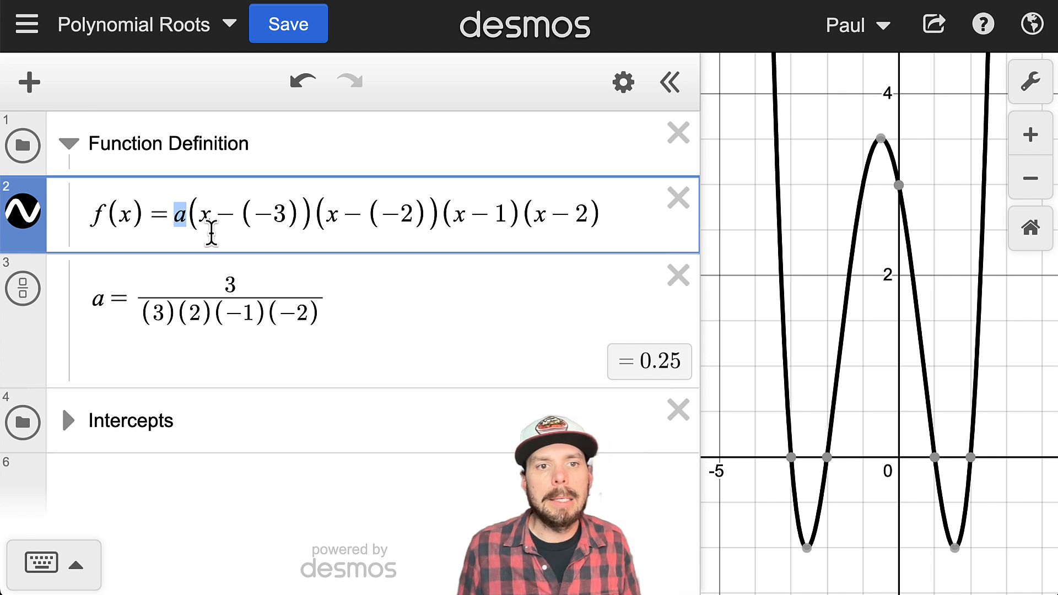
drag(147, 209, 105, 212)
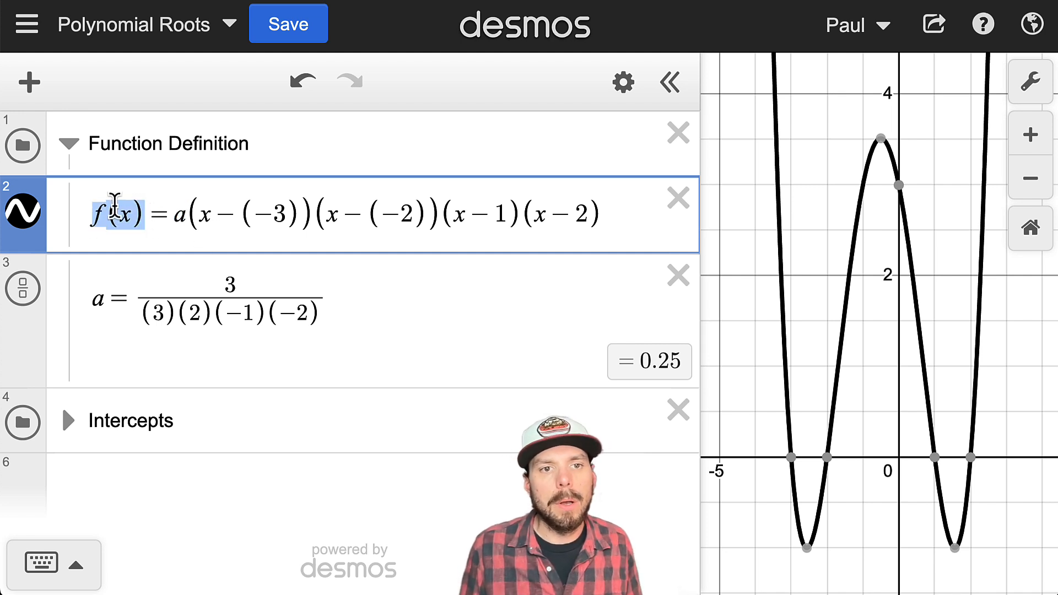
drag(198, 216, 237, 219)
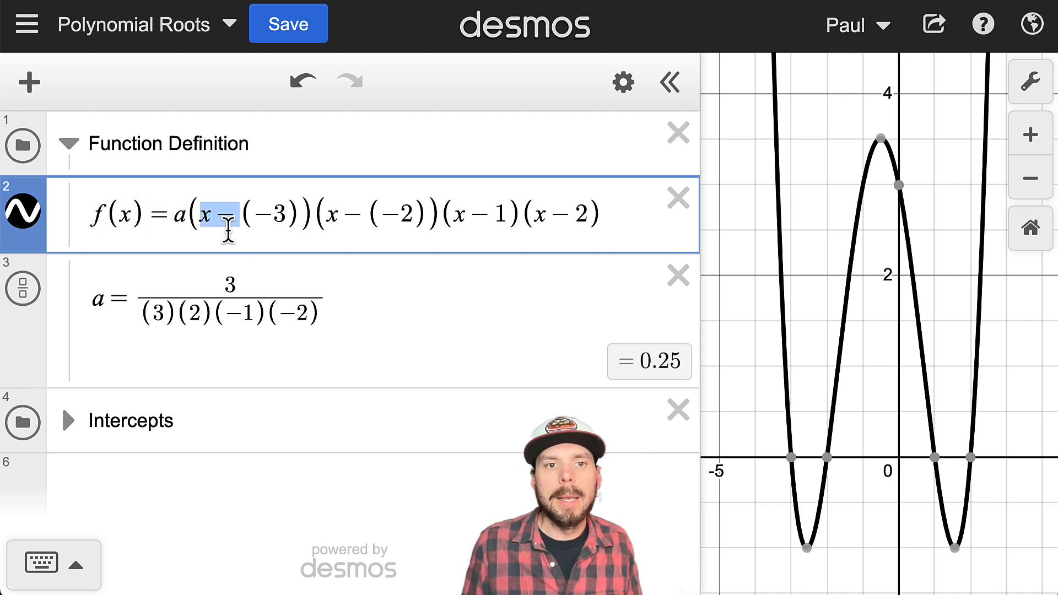
click(219, 225)
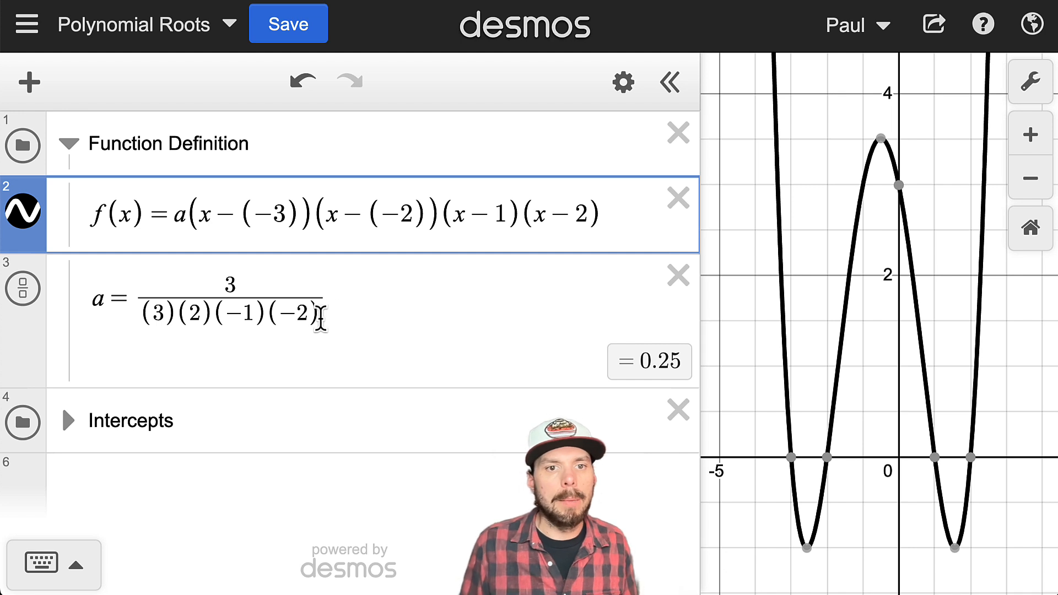
drag(318, 315, 141, 350)
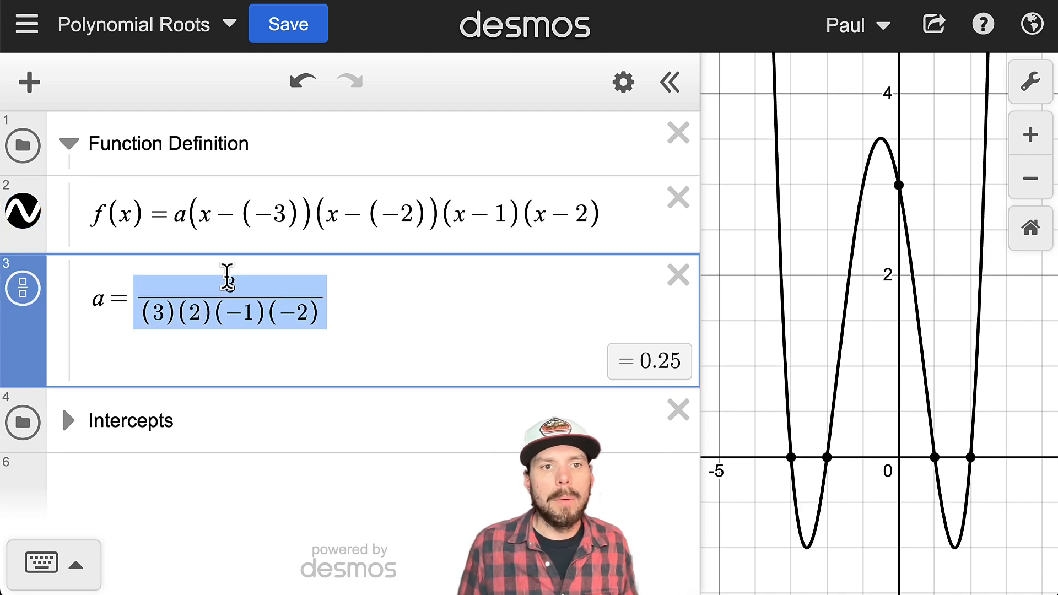
drag(144, 222, 92, 234)
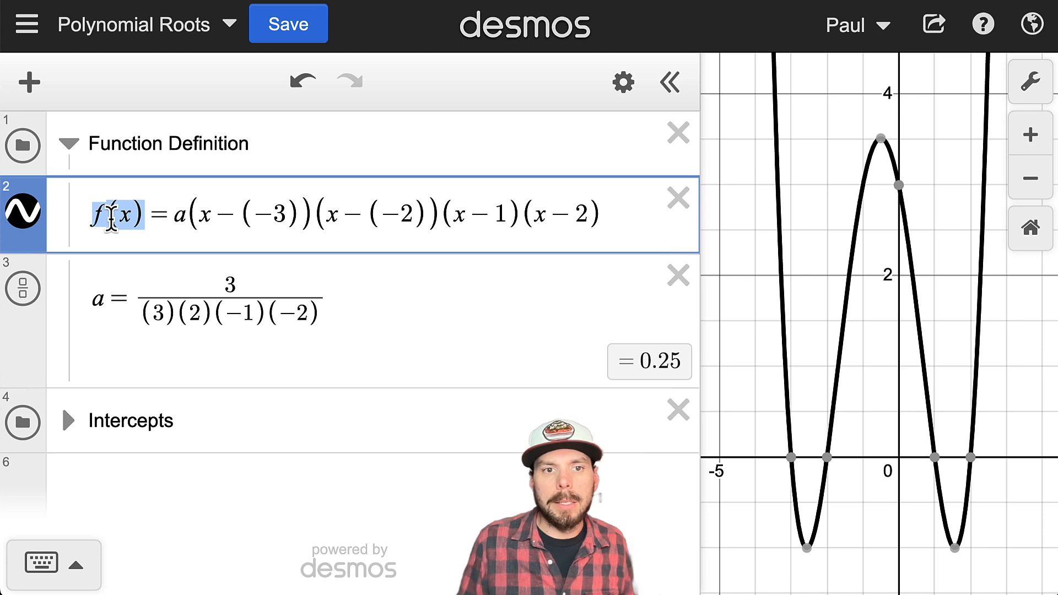
click(898, 187)
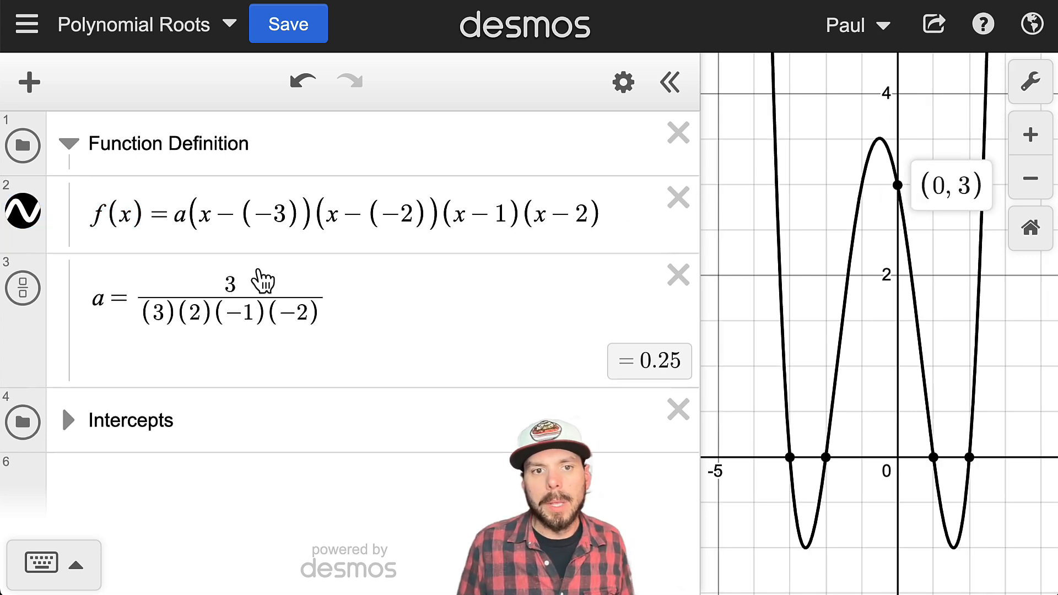
drag(234, 281, 221, 281)
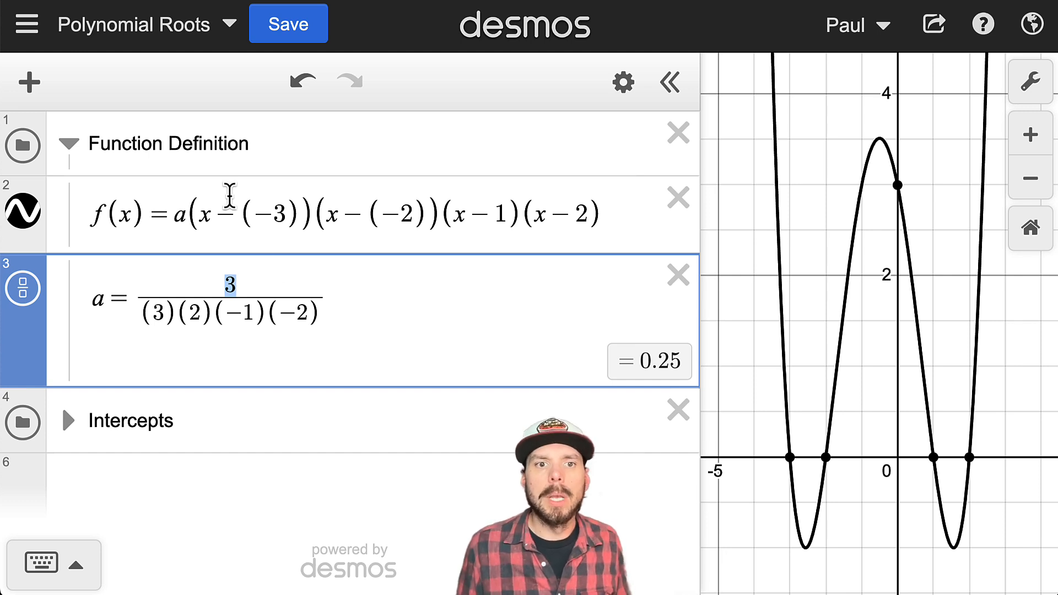
drag(291, 216, 259, 216)
drag(414, 216, 380, 216)
- Wrap the roots 1 and 2 in parentheses so the last factors of f(x) read (x-(1))(x-(2))
click(492, 216)
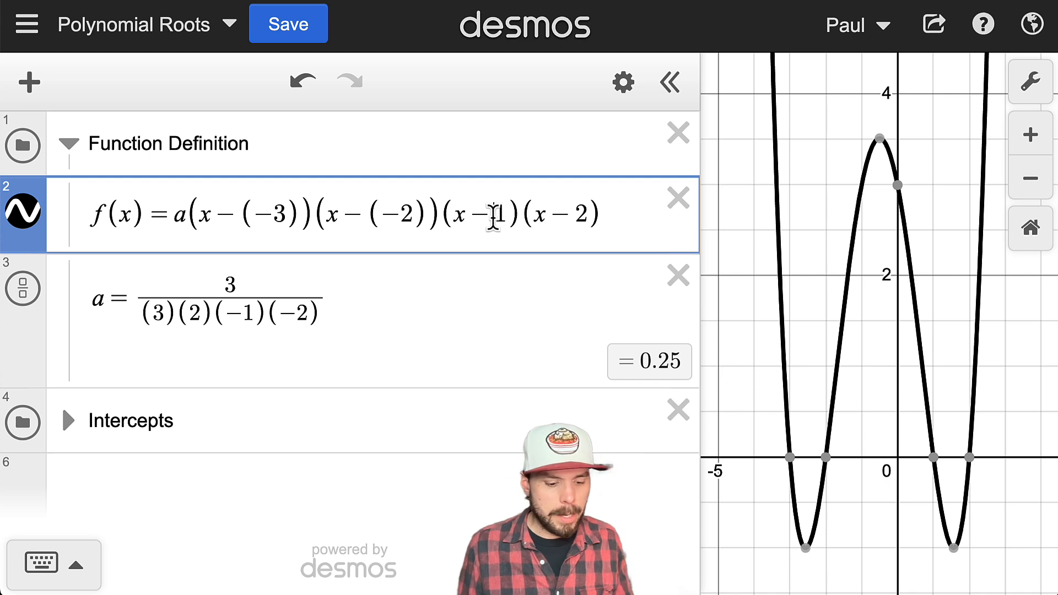
text((1)
click(603, 215)
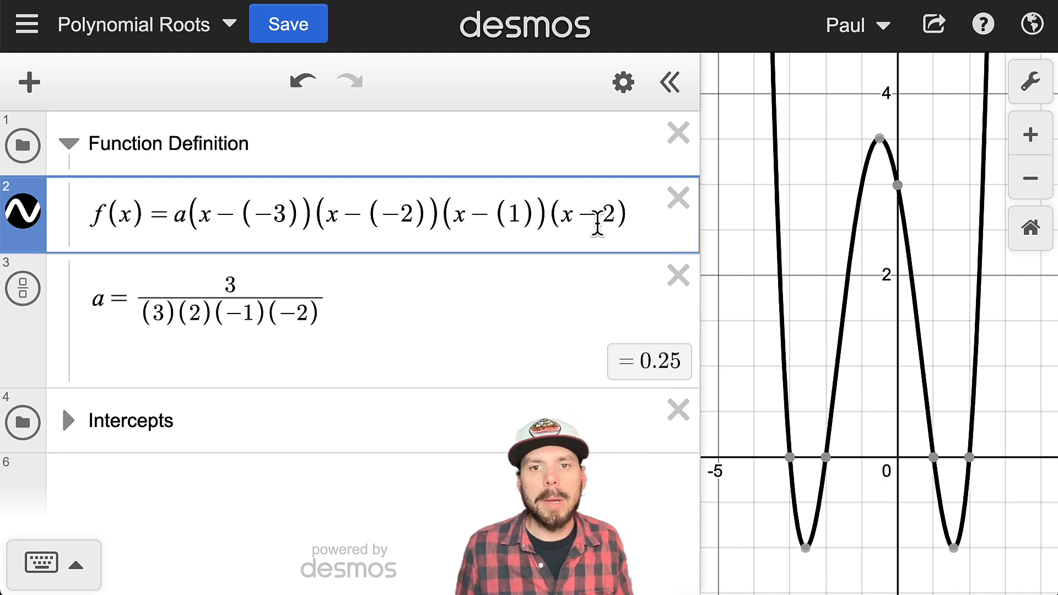
text(()
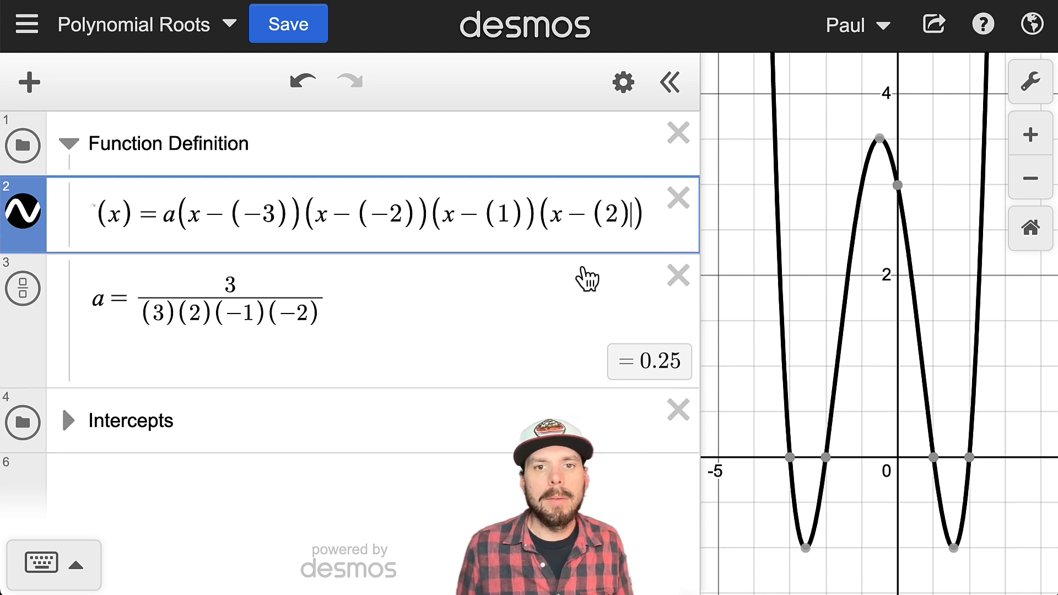
click(501, 218)
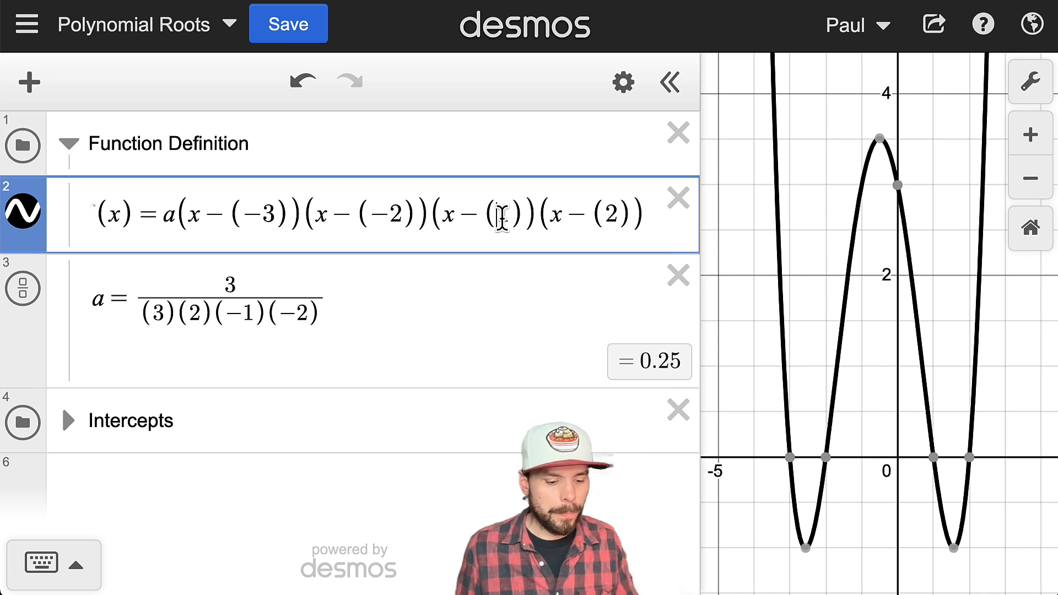
text(-)
key(BackSpace)
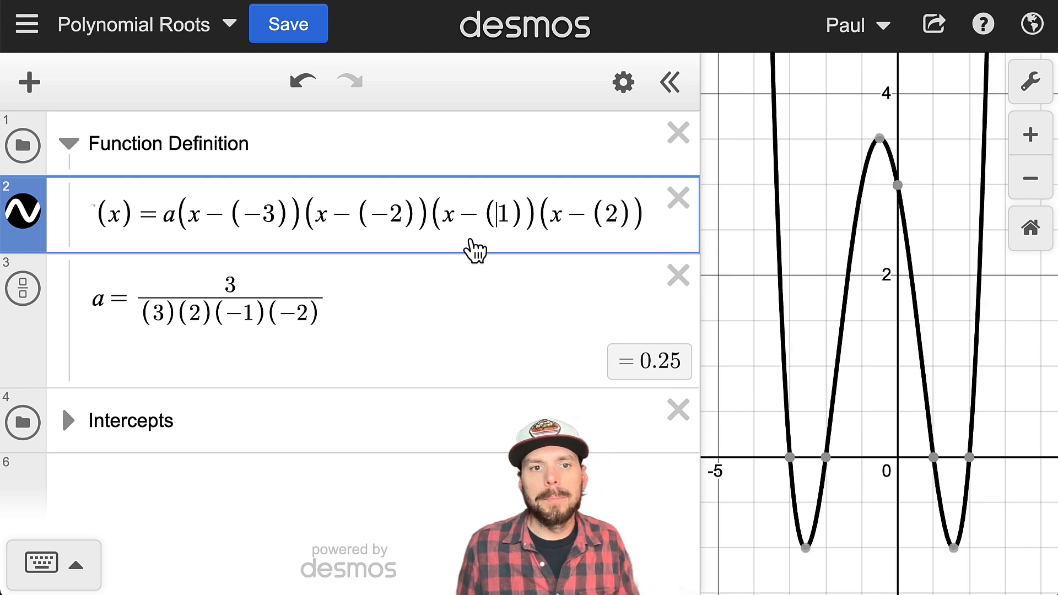
drag(231, 284, 348, 315)
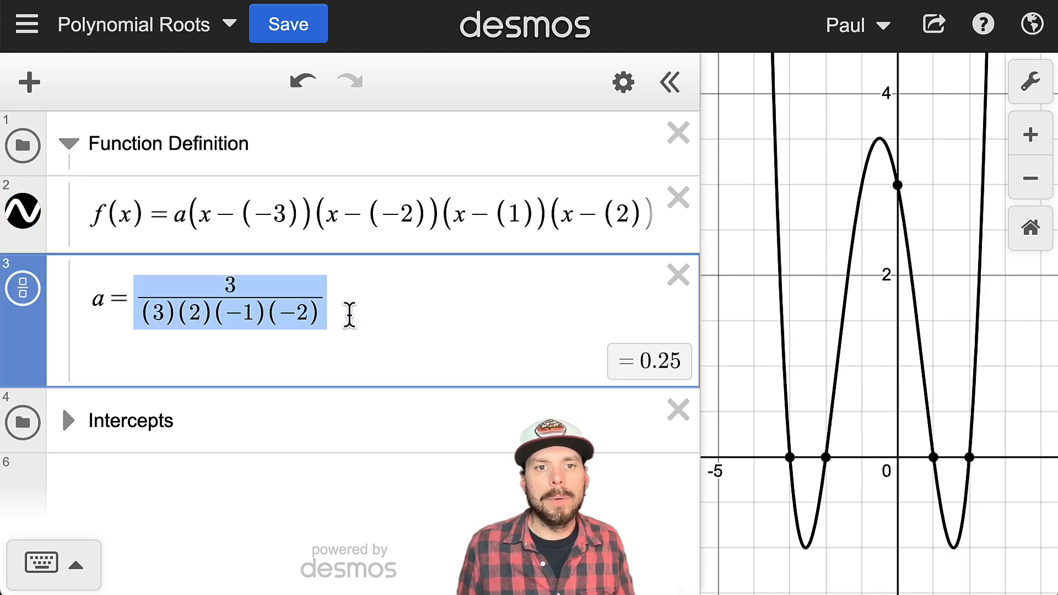
click(348, 315)
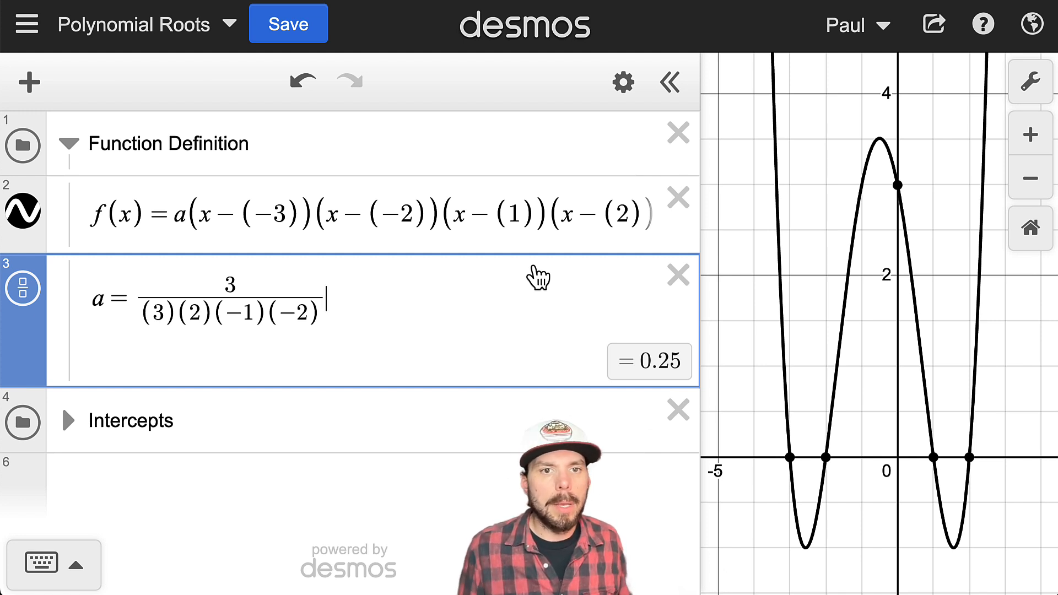
- Replace the root -3 in the first factor of f(x) with the parameter r_1 and add a slider for it
drag(284, 213, 255, 214)
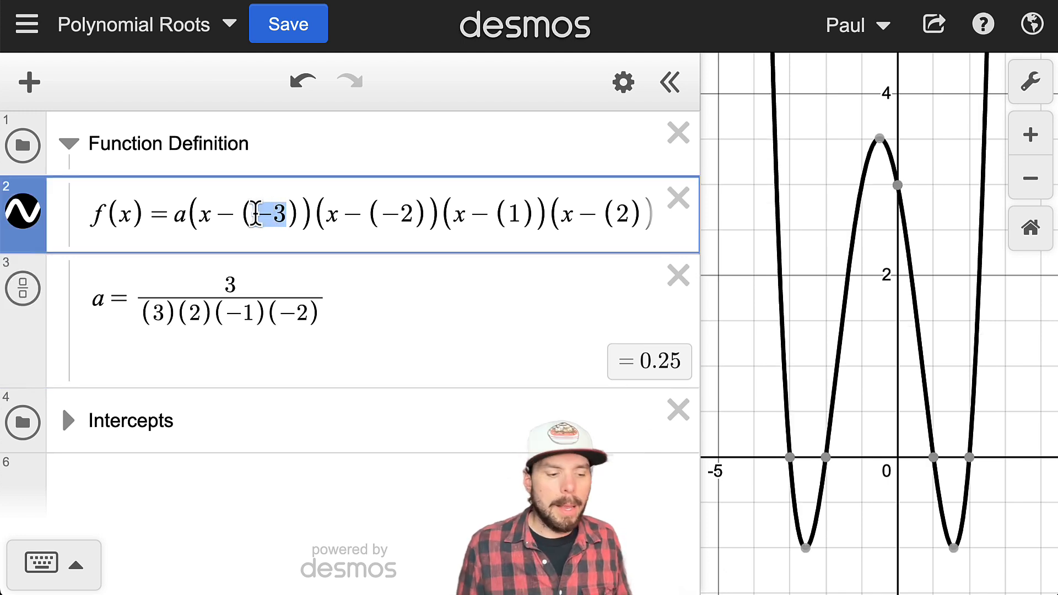
text(r_1)
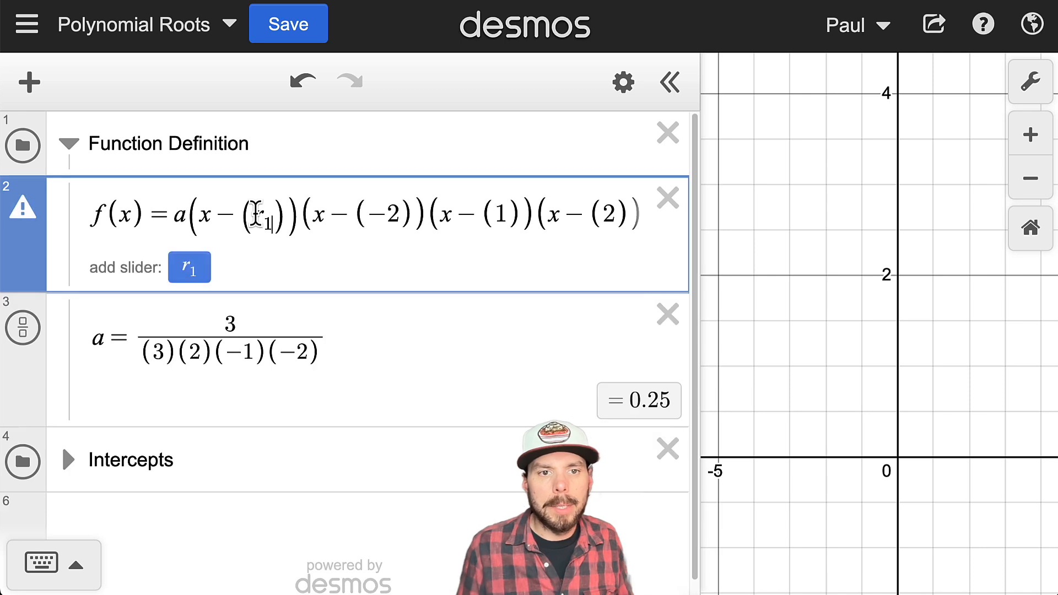
click(197, 270)
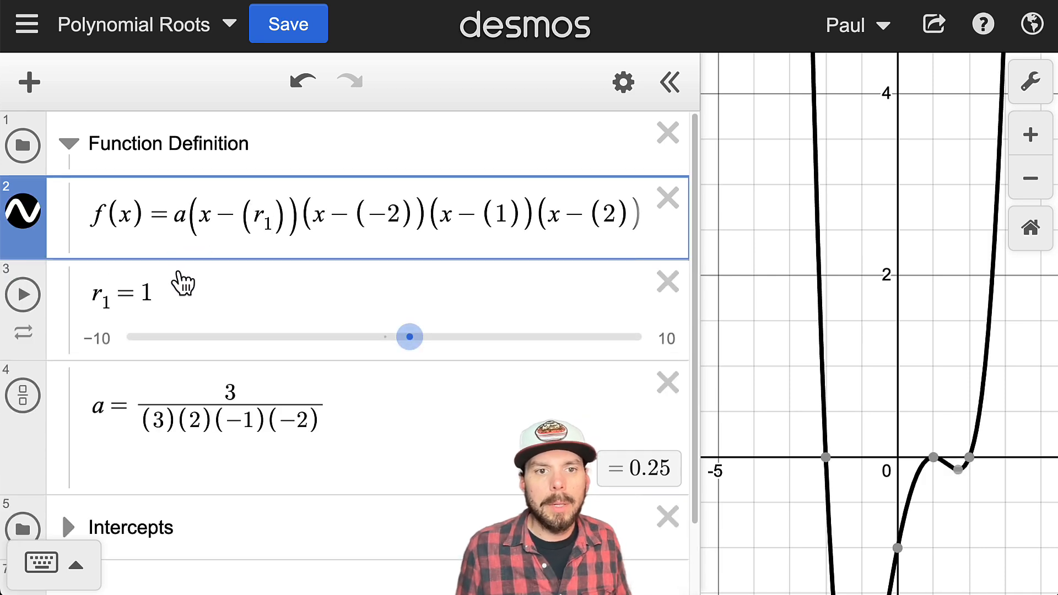
- Add the point (r_1, f(r_1)) below the r_1 slider and move it along the x-axis to about x = -3.34
click(163, 289)
key(Return)
text(()
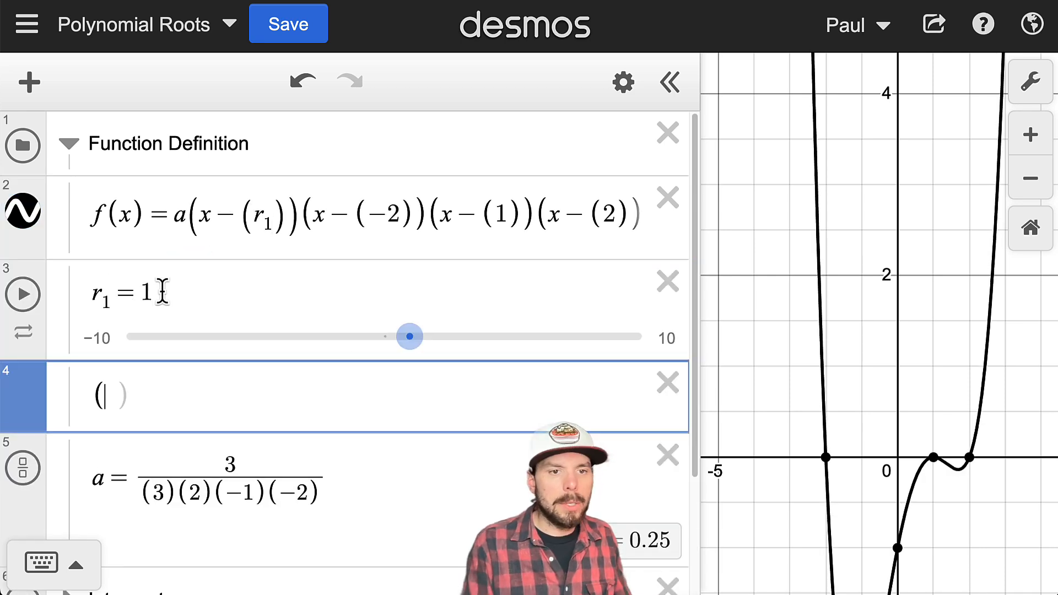
text(r1)
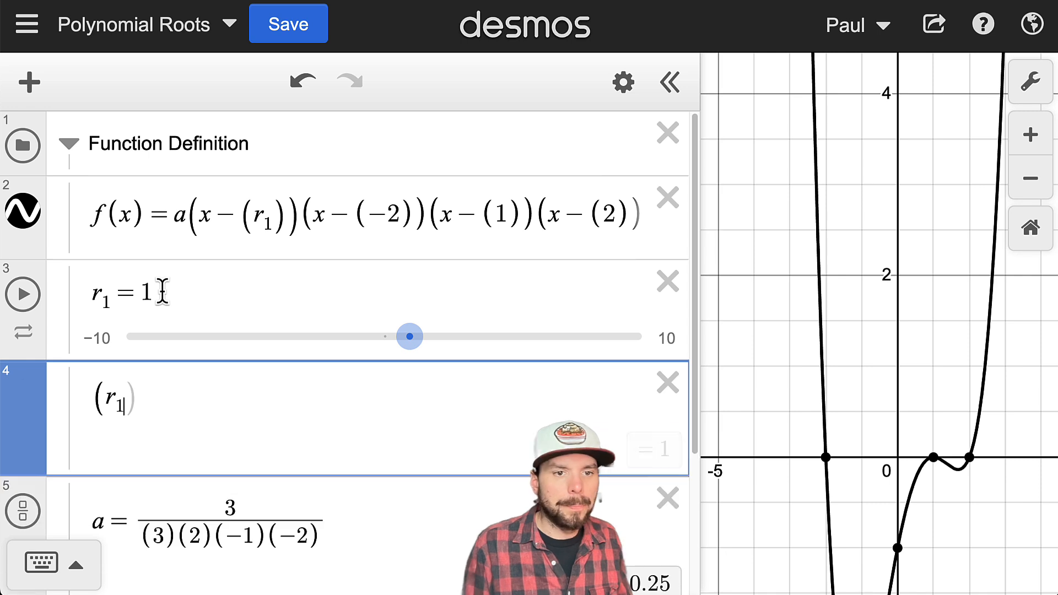
text(,f(t)
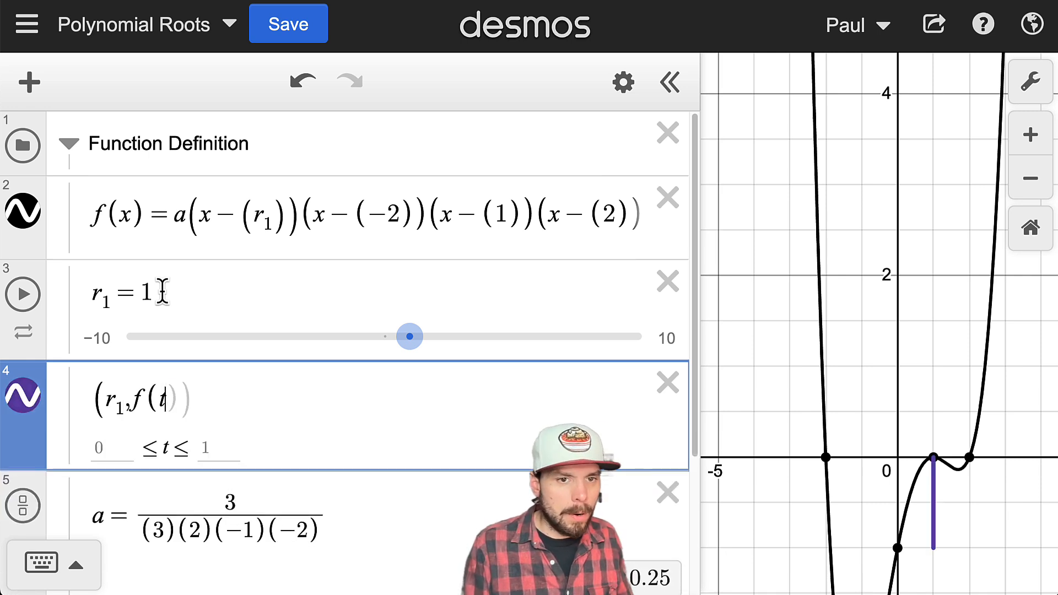
key(BackSpace)
text(r1)
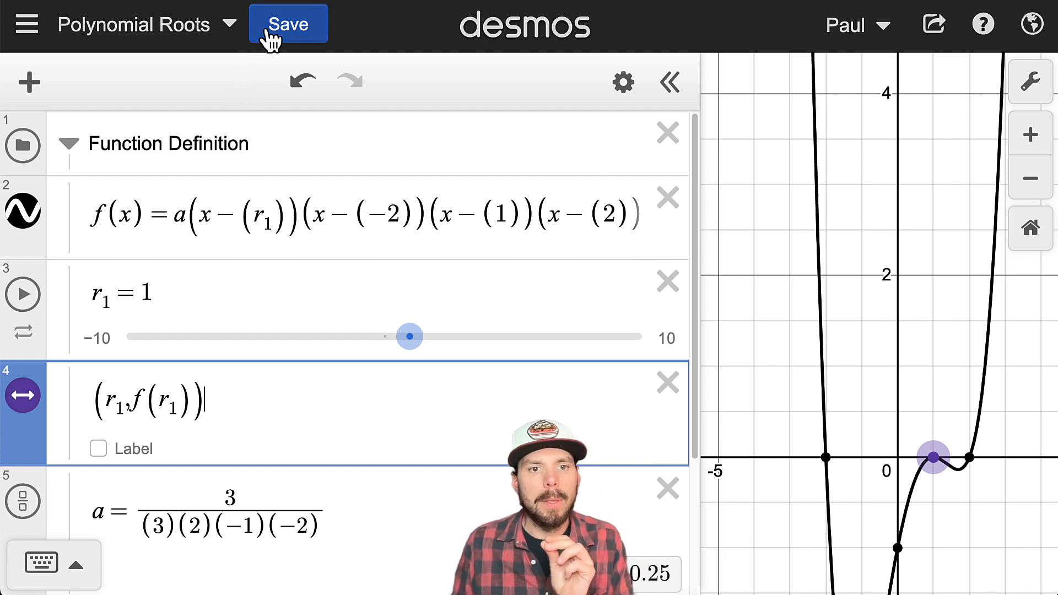
drag(927, 449, 779, 449)
- Add a parameter y_0 = 3 on a new line directly below the r_1 slider
scroll(286, 382, down, 1)
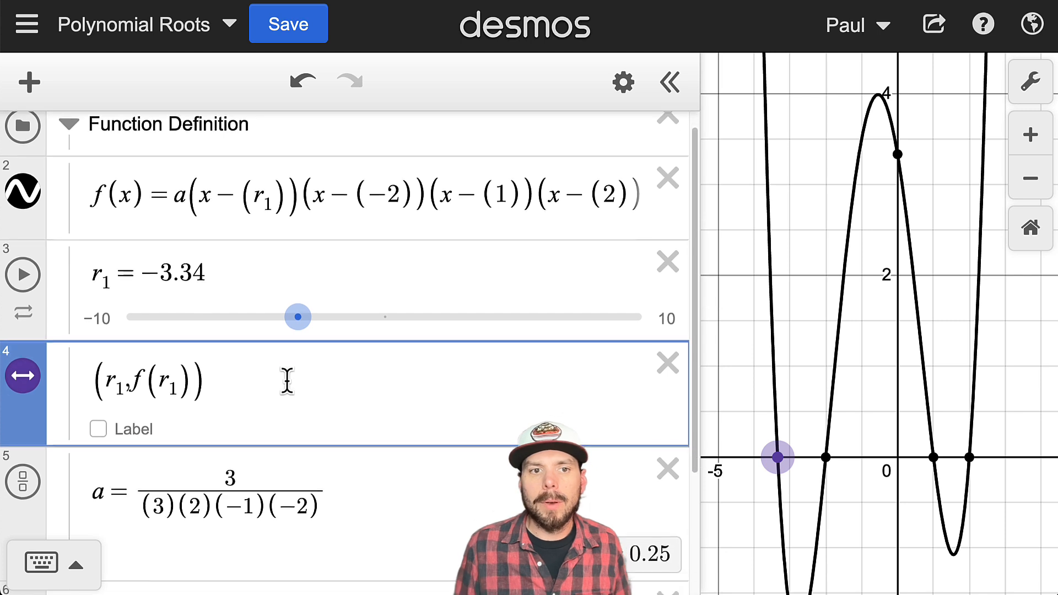
click(214, 284)
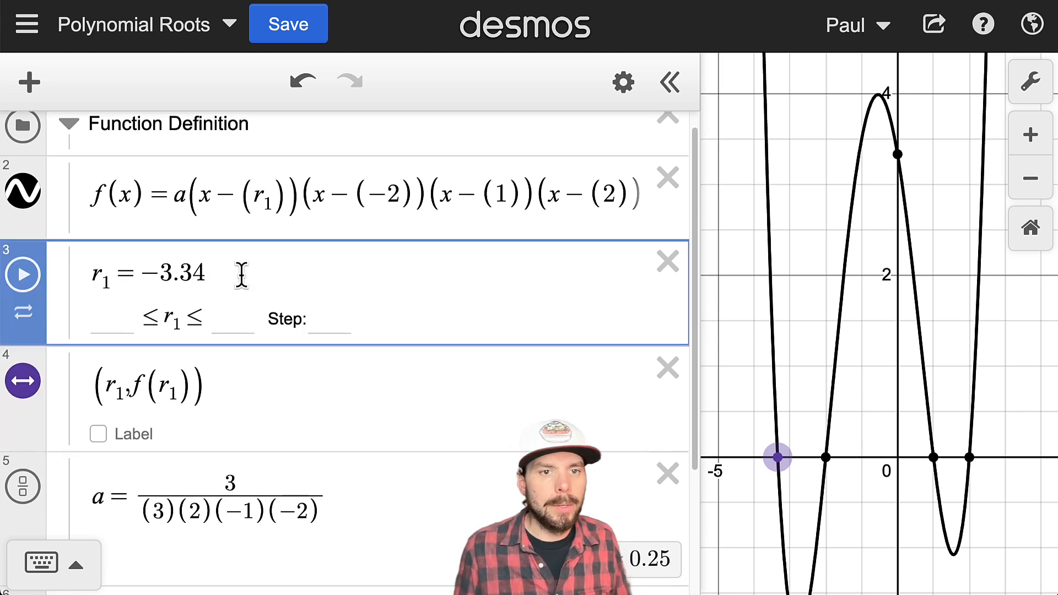
key(Return)
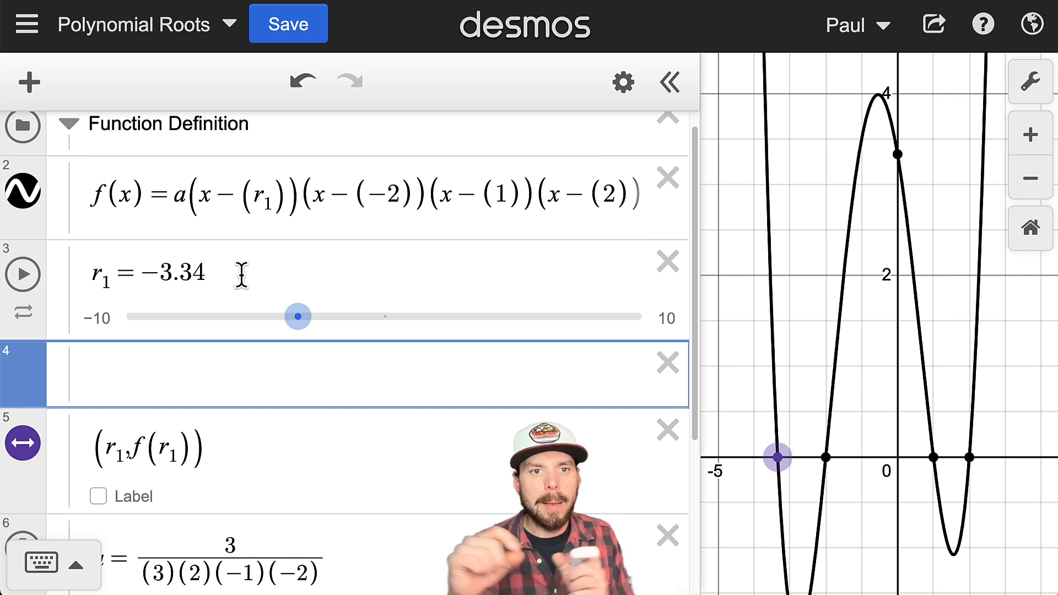
scroll(282, 333, down, 1)
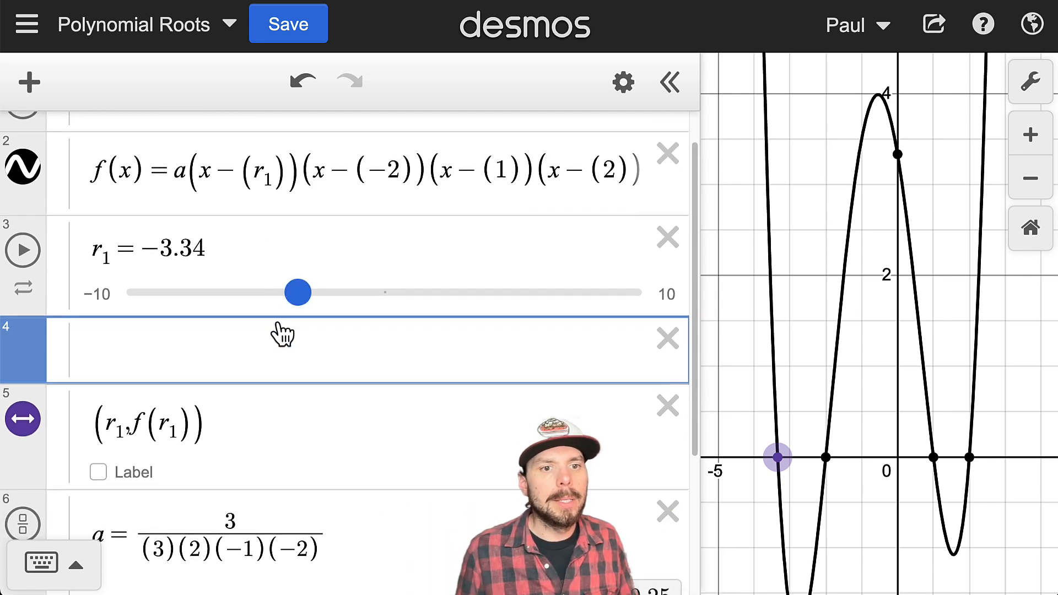
scroll(331, 369, down, 1)
scroll(340, 377, down, 1)
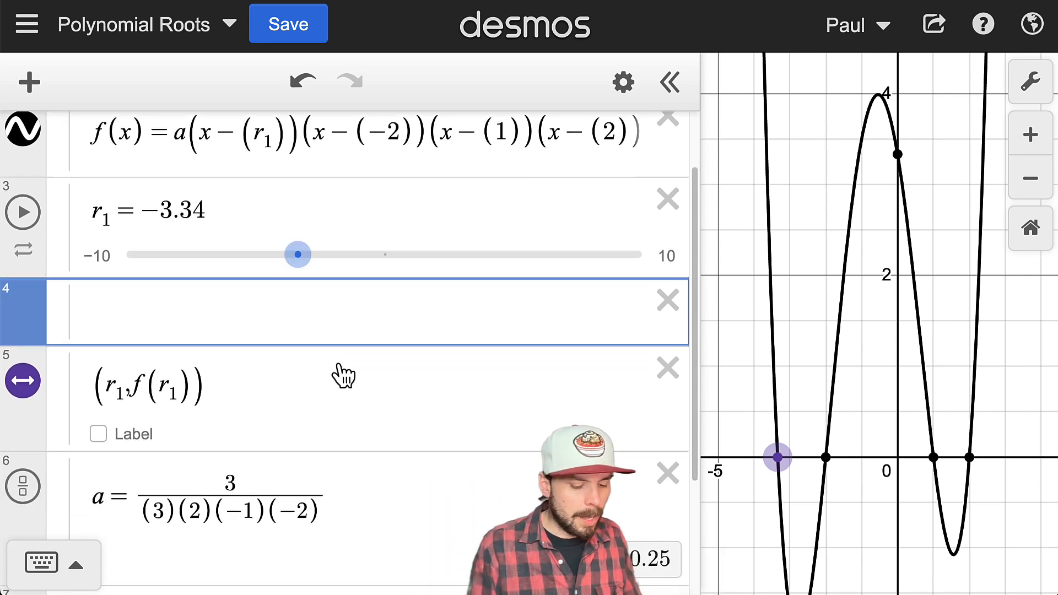
text(y_0=)
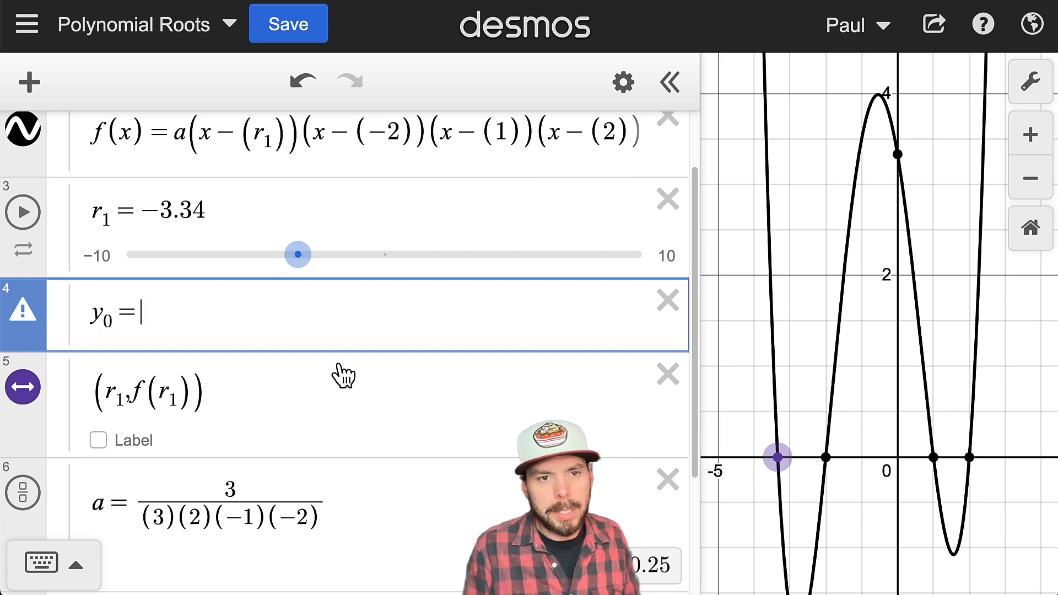
text(3)
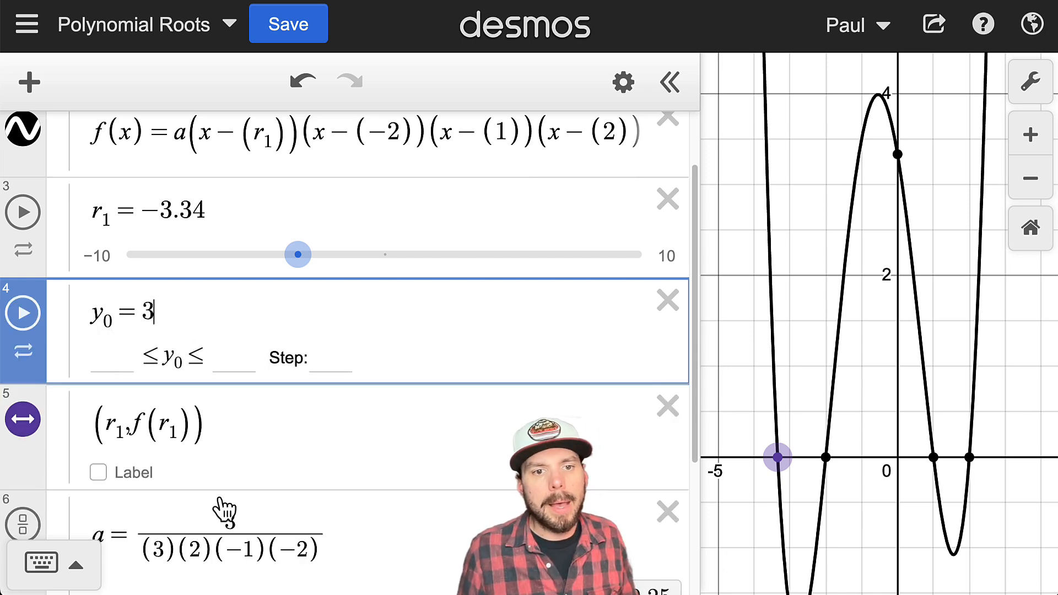
- In the fraction defining a, replace the numerator with y_0 and the first denominator factor with r_1
double_click(234, 518)
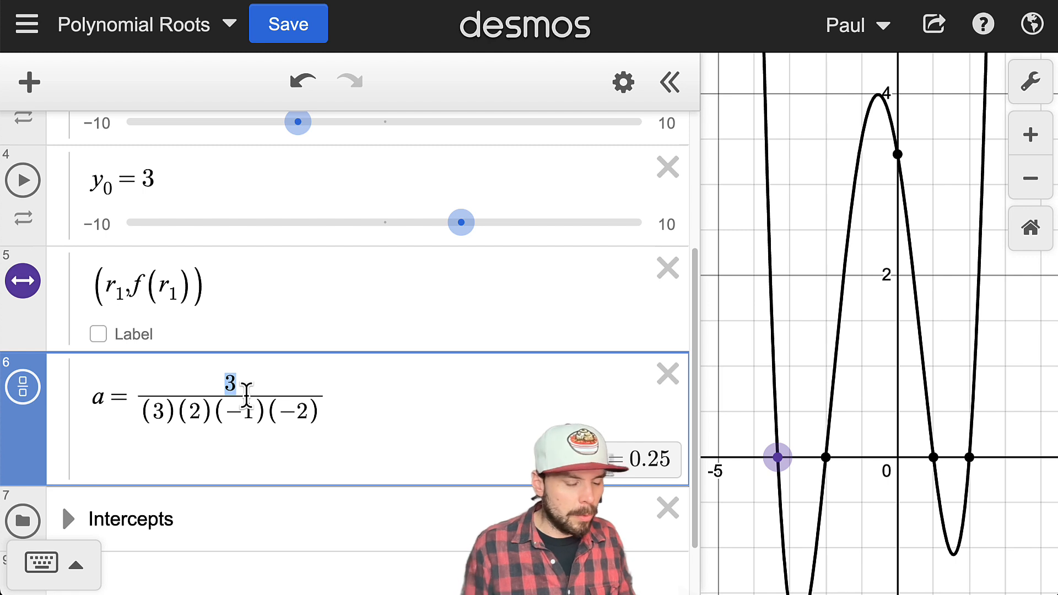
scroll(212, 373, up, 3)
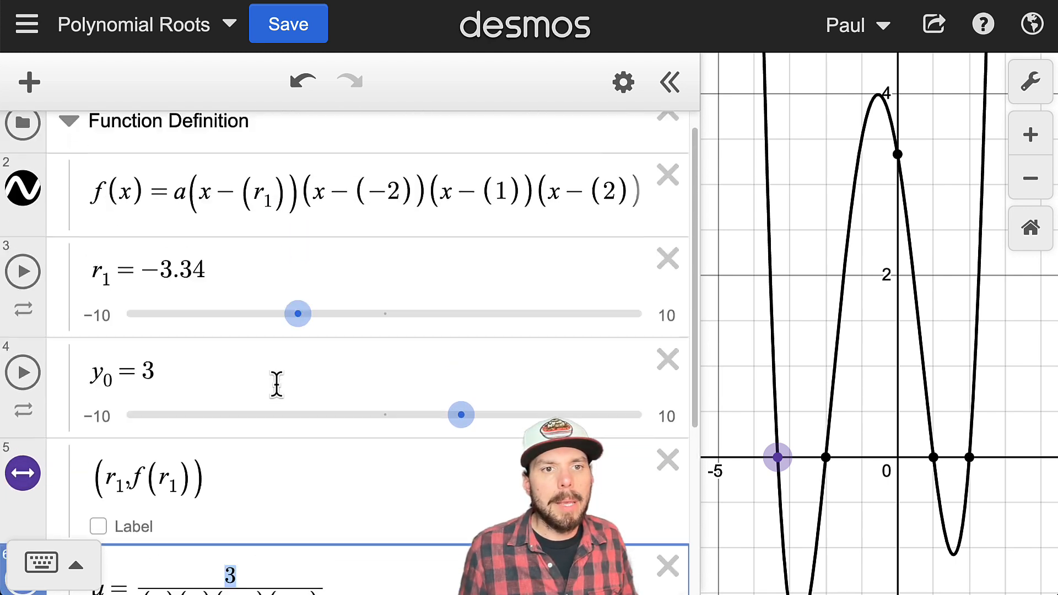
click(275, 214)
drag(274, 215, 253, 215)
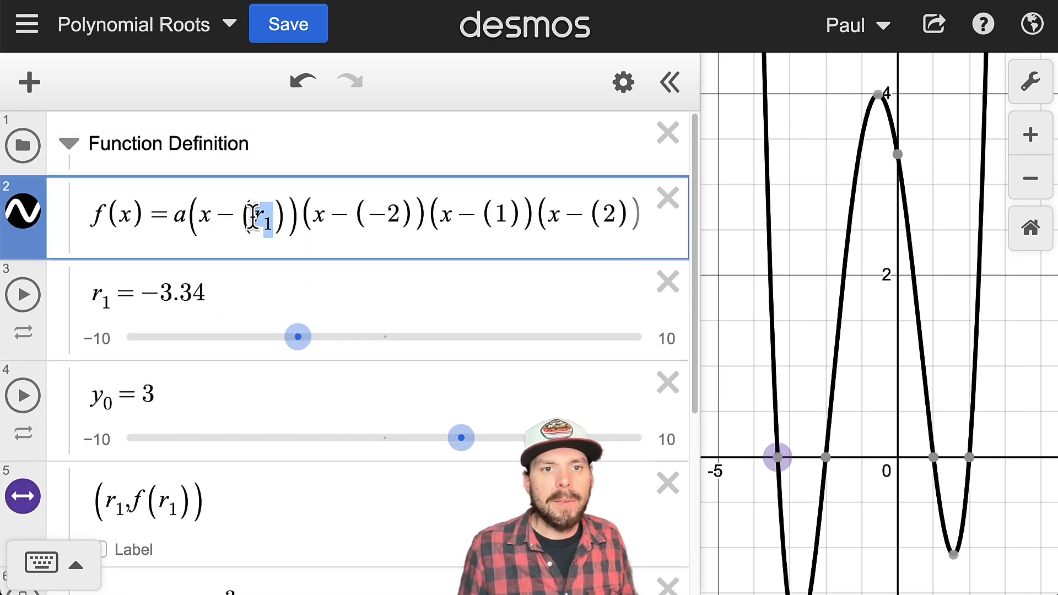
click(106, 290)
drag(106, 290, 98, 303)
key(ctrl+c)
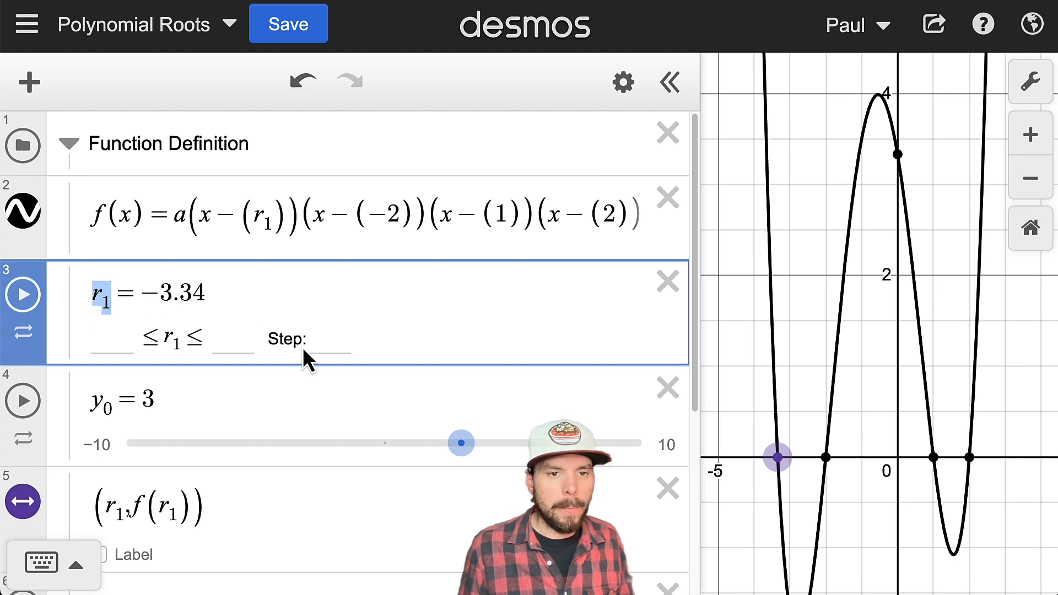
scroll(229, 394, down, 5)
double_click(154, 383)
key(ctrl+v)
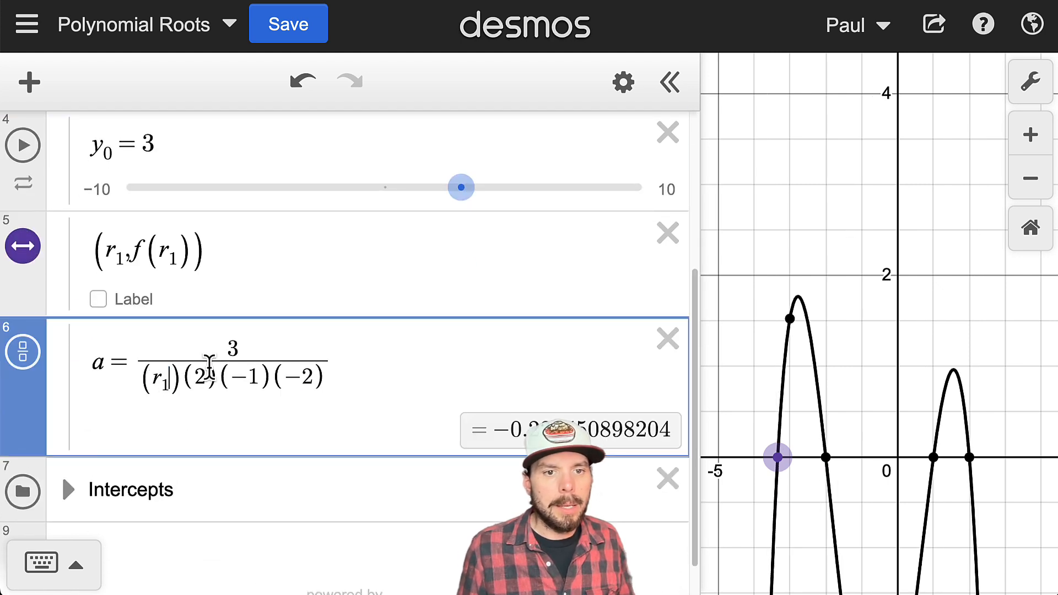
text(y_0)
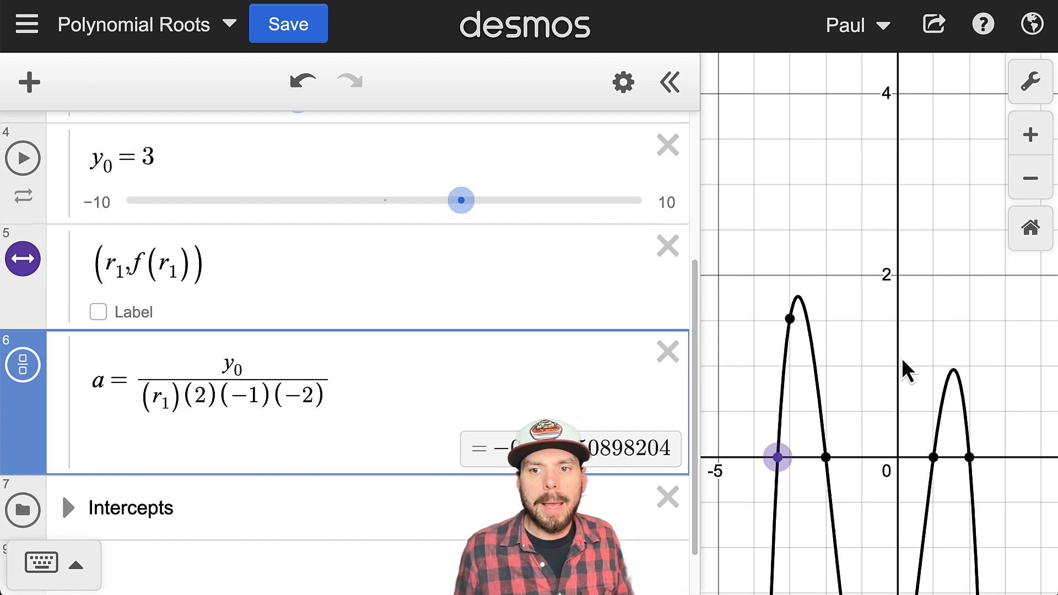
- Add the point (0, y_0) on a new line below the point (r_1, f(r_1))
click(227, 265)
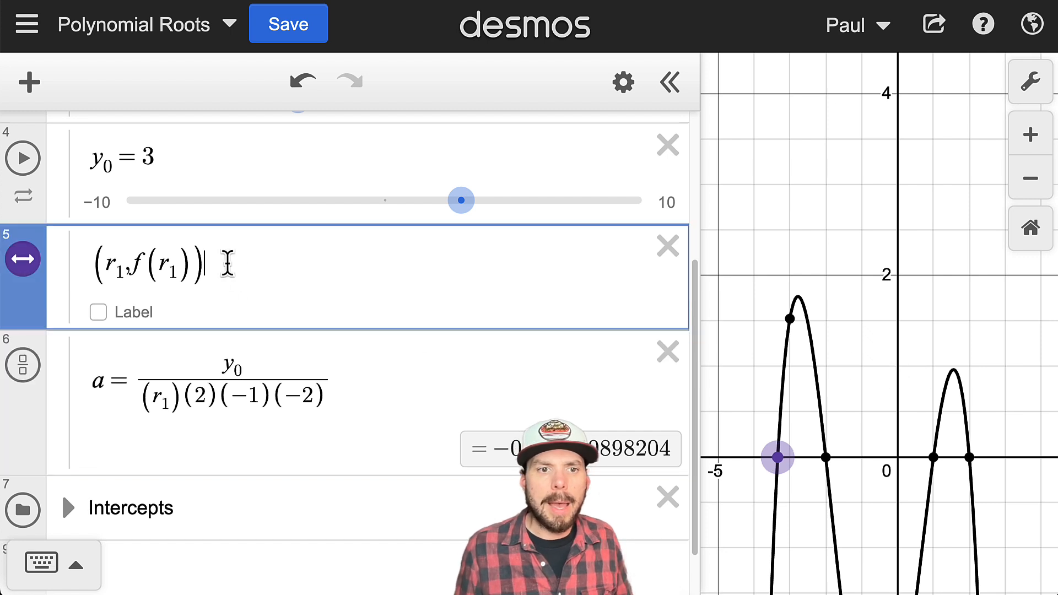
scroll(188, 228, up, 1)
drag(161, 195, 84, 221)
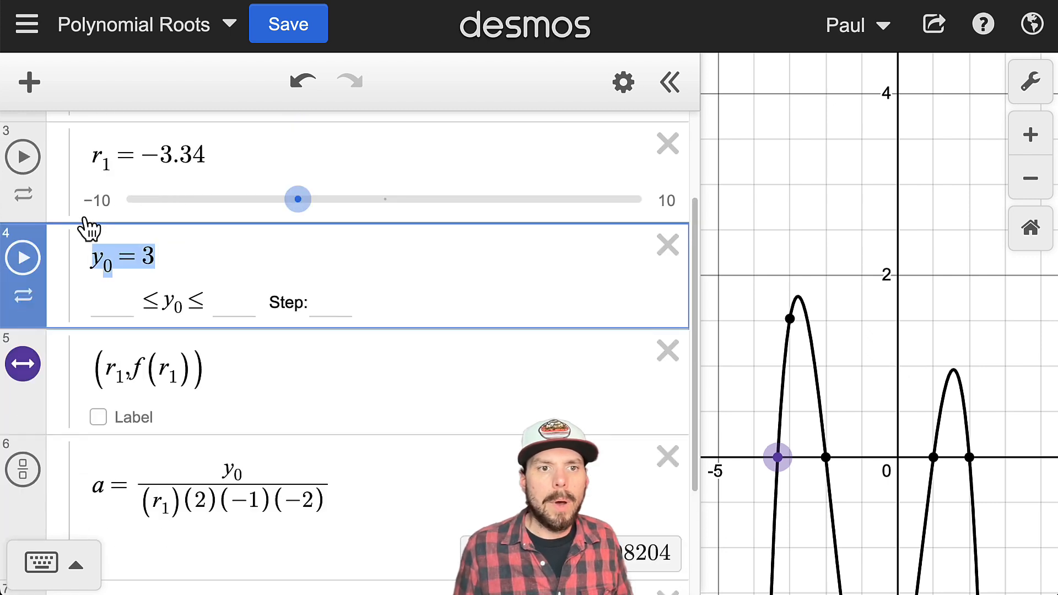
click(243, 366)
key(Return)
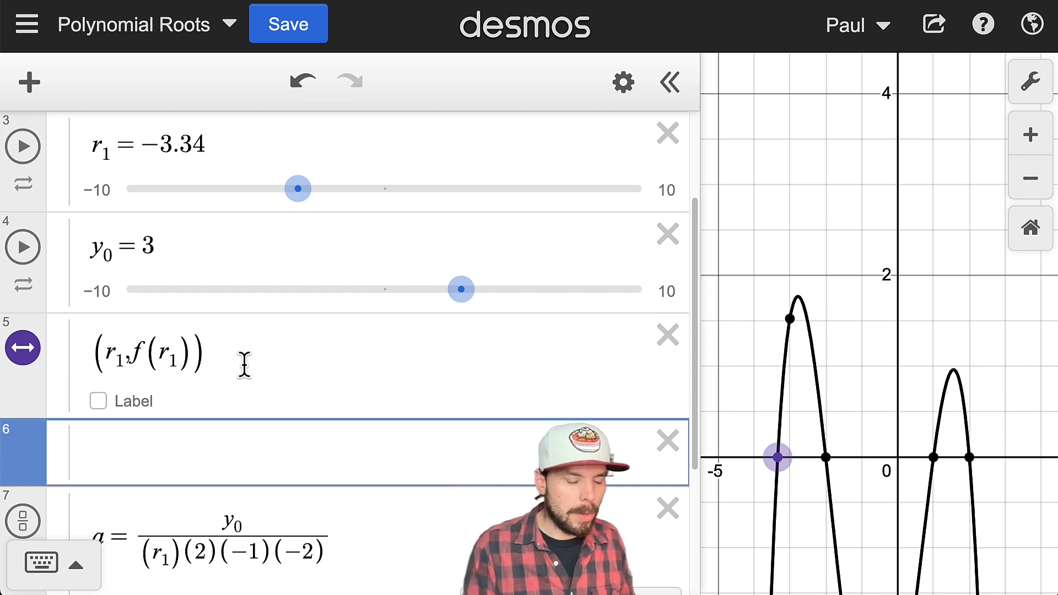
text(()
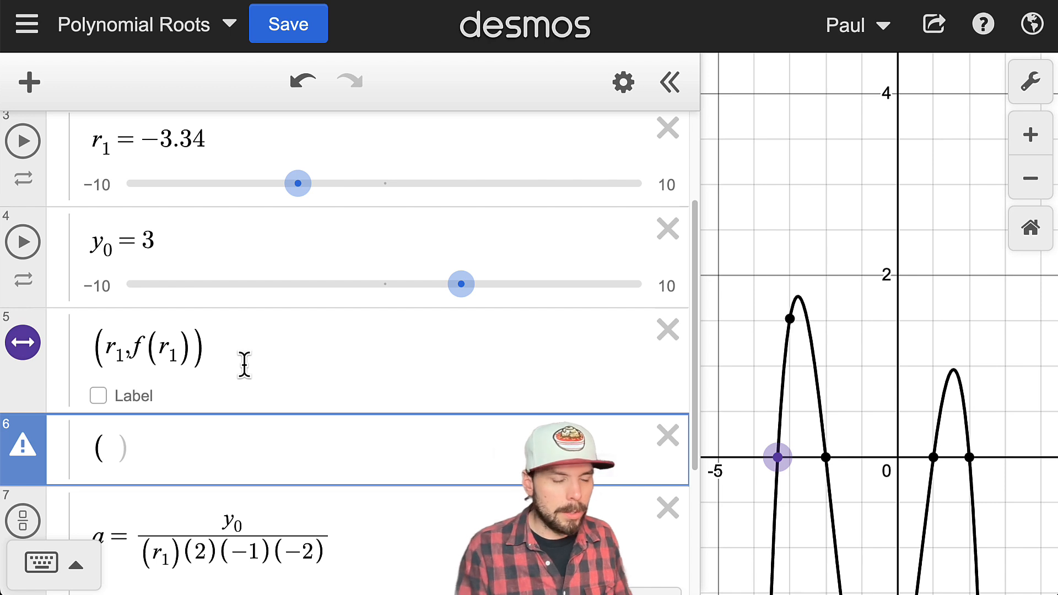
text(0)
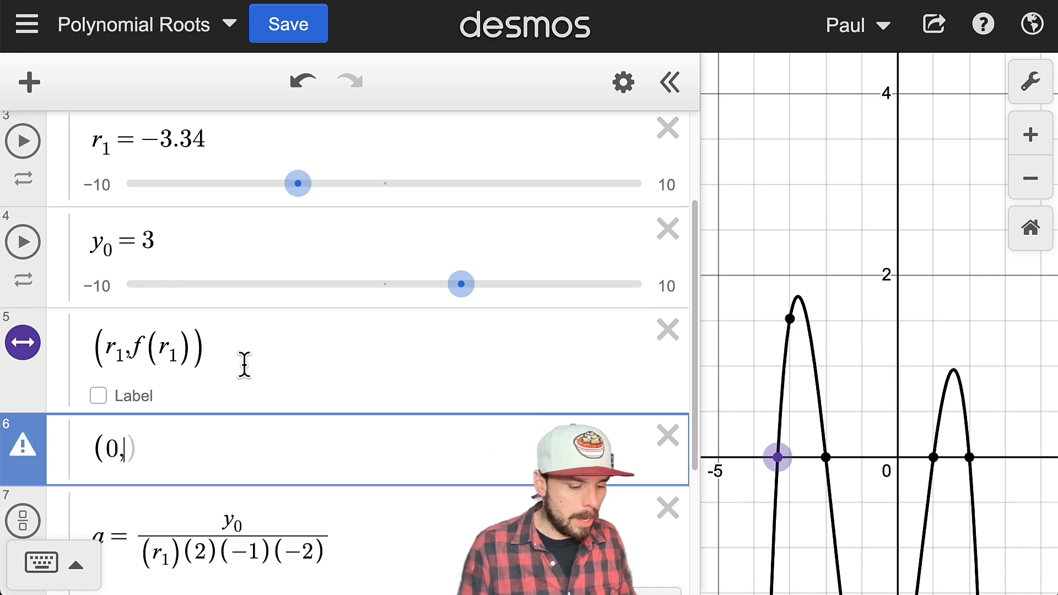
text(,y_0)
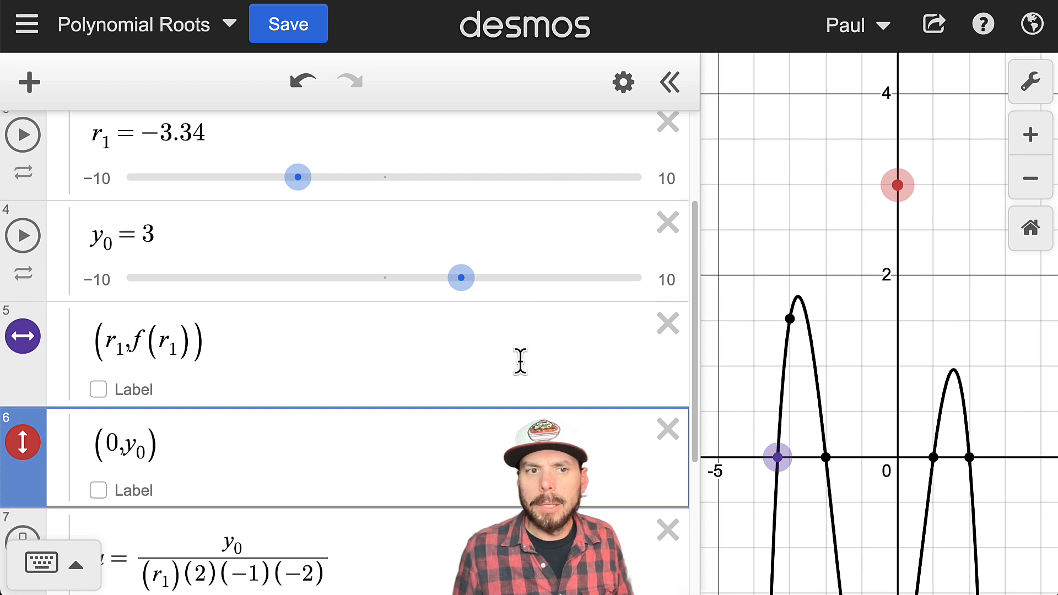
- Negate r_1 in the denominator of a so the first factor reads (-r_1), and compare it with the first factor of f(x)
scroll(520, 361, down, 1)
scroll(561, 373, down, 2)
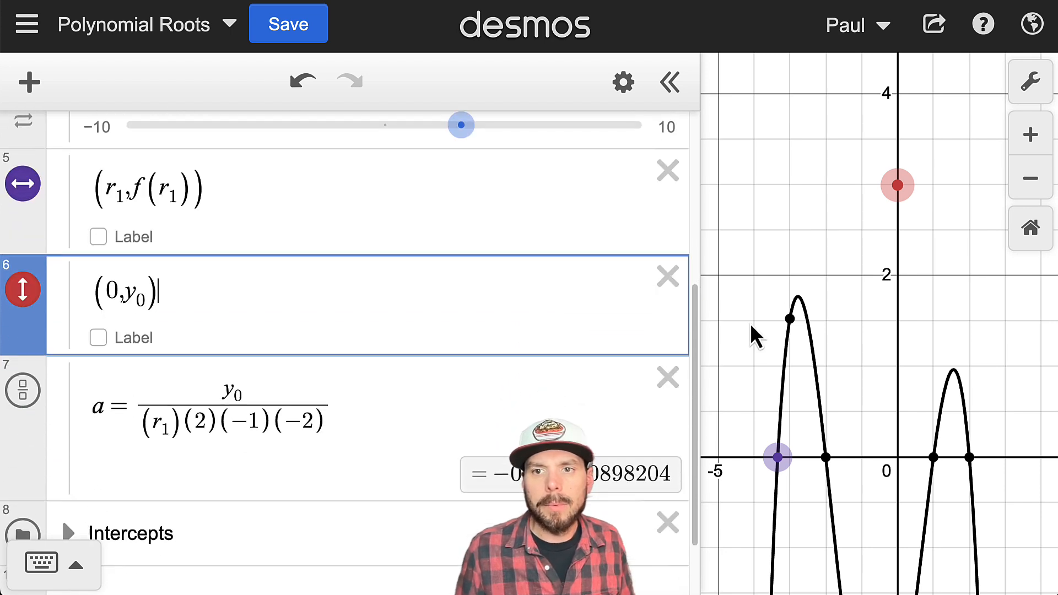
click(881, 337)
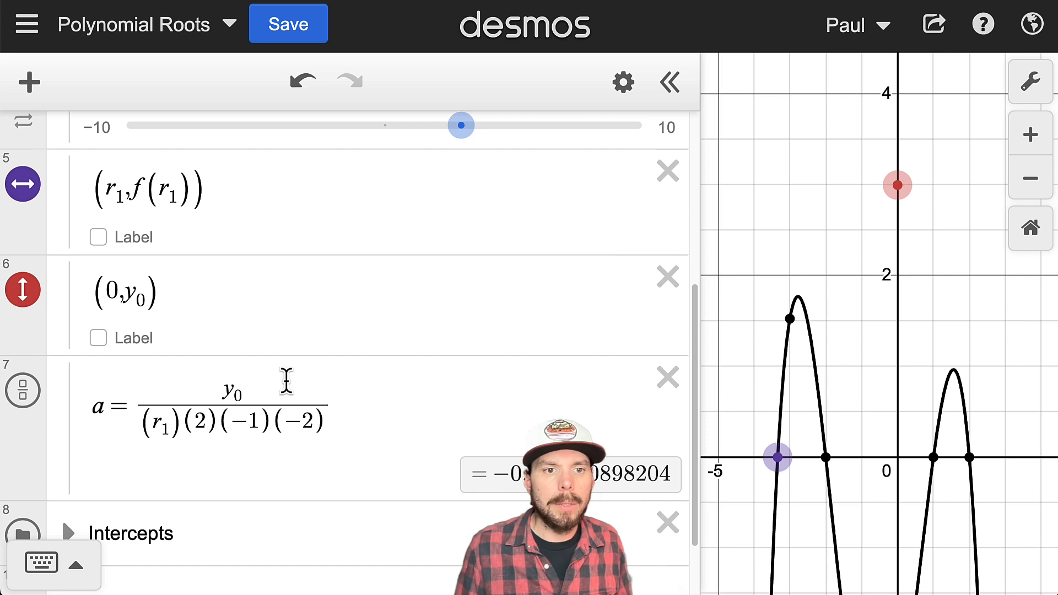
click(176, 437)
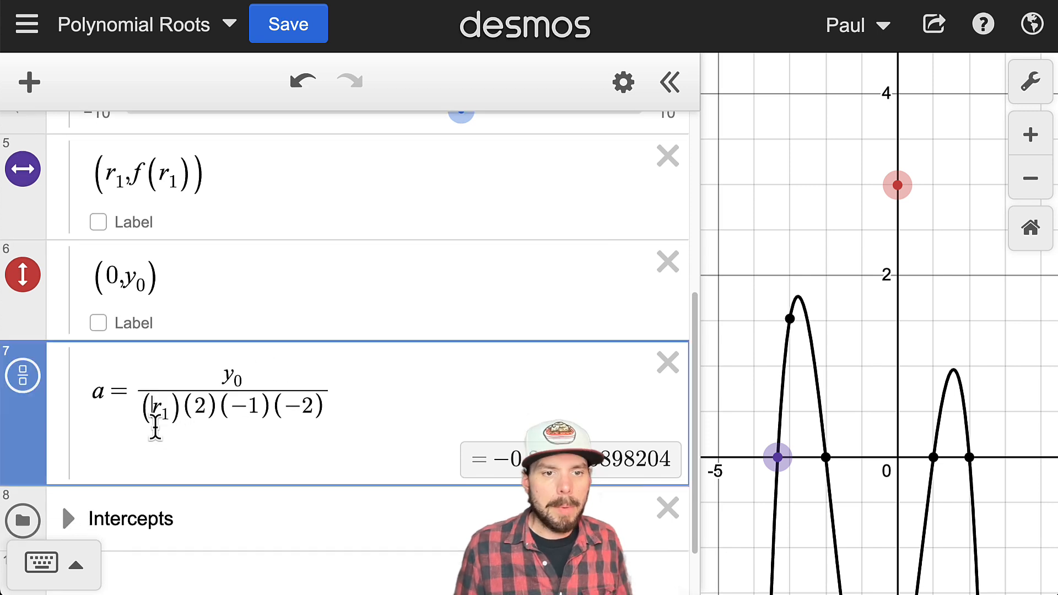
text(-)
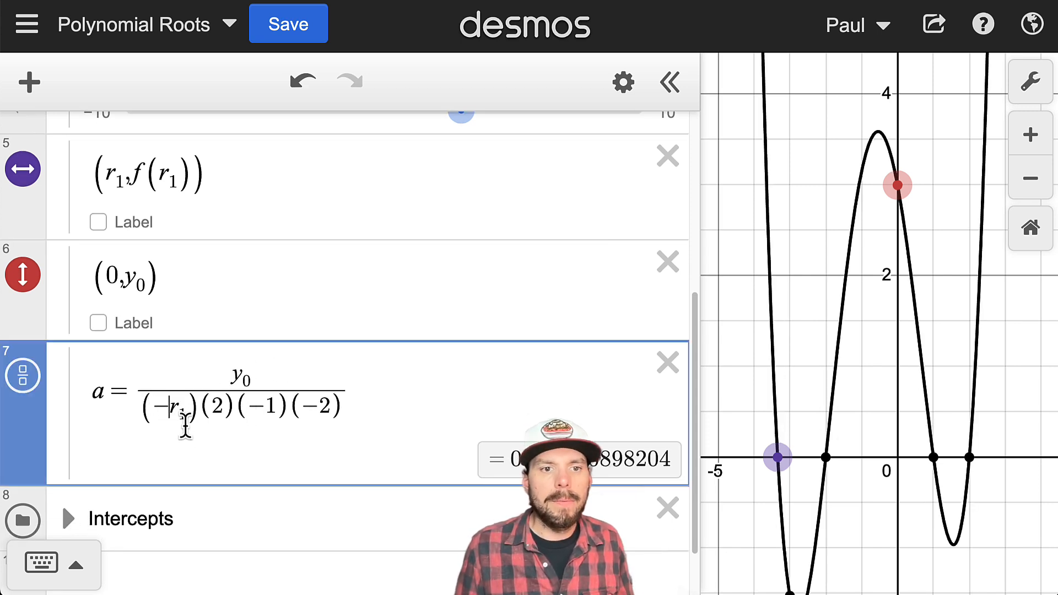
drag(153, 409, 211, 419)
scroll(300, 418, up, 6)
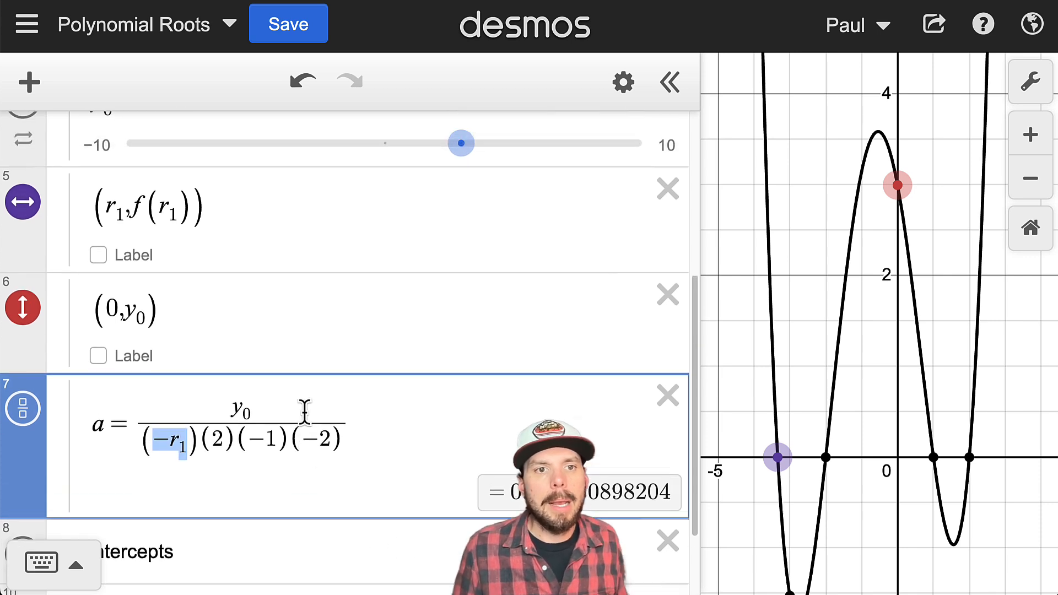
drag(202, 209, 218, 218)
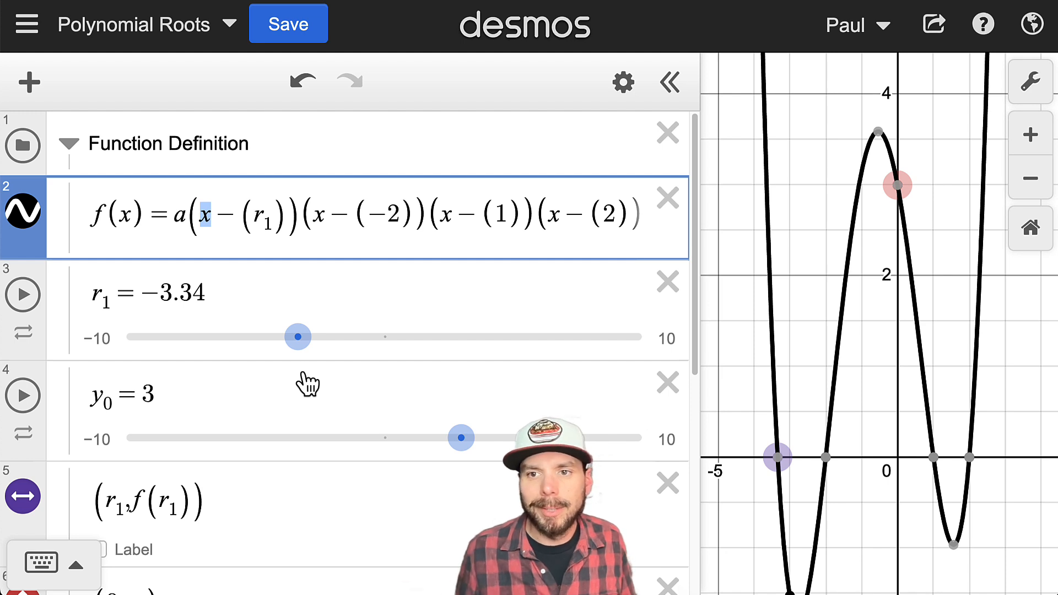
- Move the y-intercept point to about y = 2.82 and the r_1 point to x = 1, ending at about x = -5.05
mouse_move(897, 185)
mouse_down()
mouse_move(898, 331)
mouse_move(899, 184)
mouse_move(927, 352)
mouse_move(898, 201)
mouse_up()
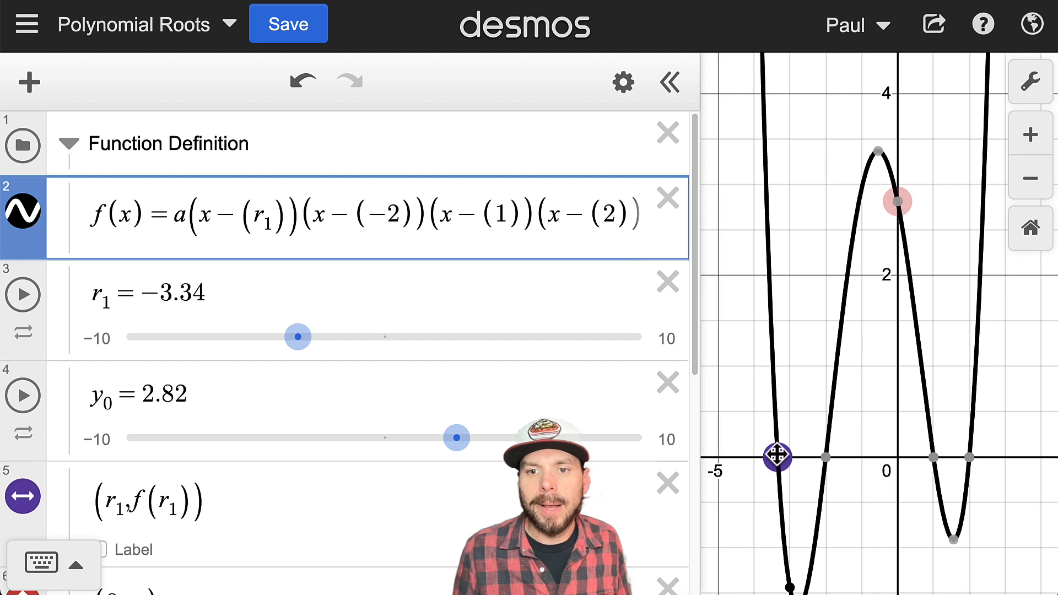
drag(777, 456, 930, 461)
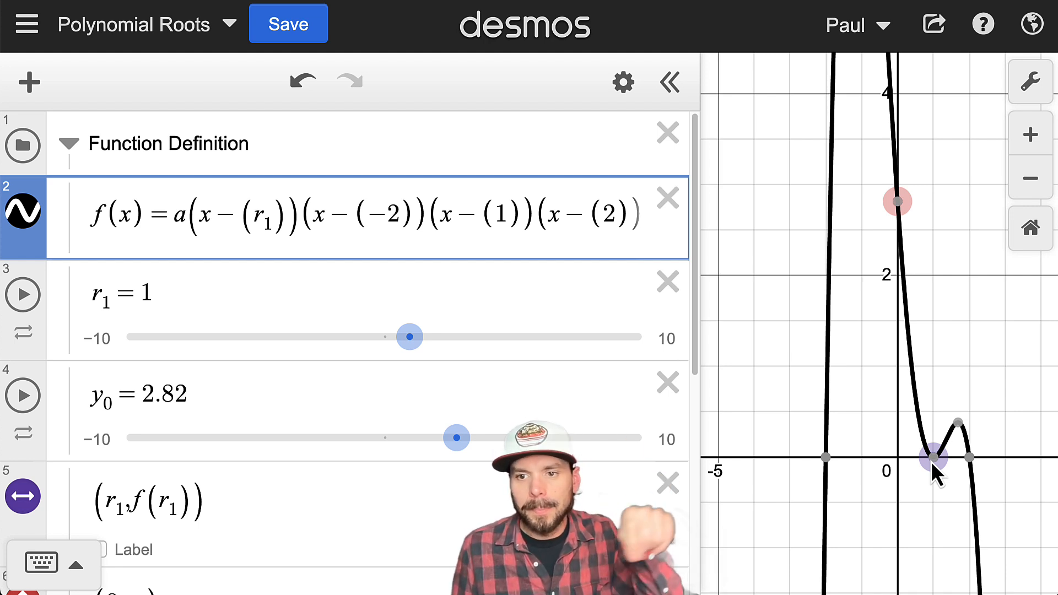
drag(931, 461, 714, 458)
click(826, 458)
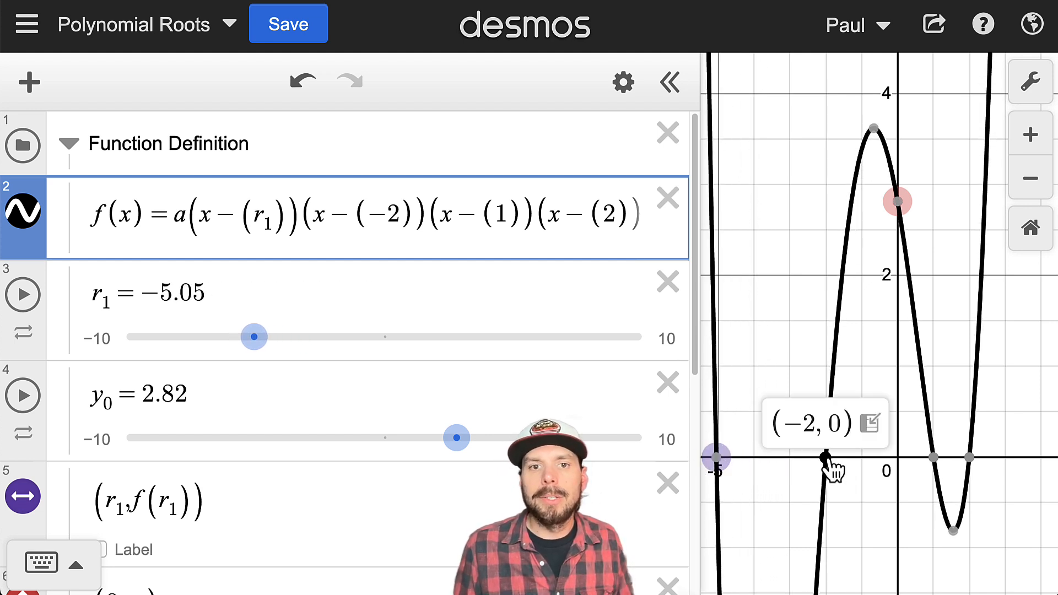
- Raise the factor (x-(-2)) in f(x) to the power n and add a slider for n
click(423, 206)
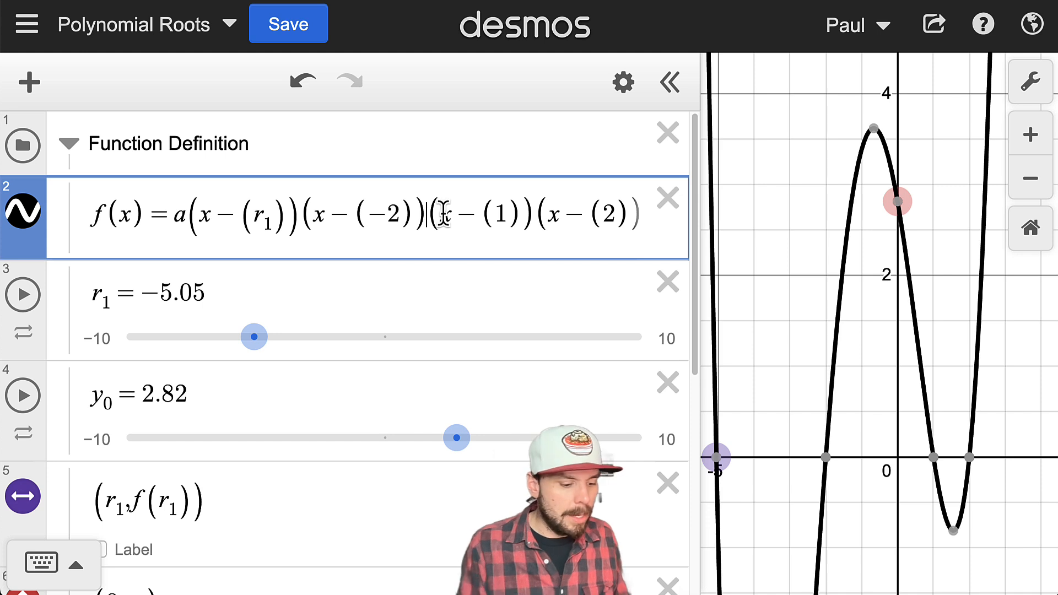
key(Delete)
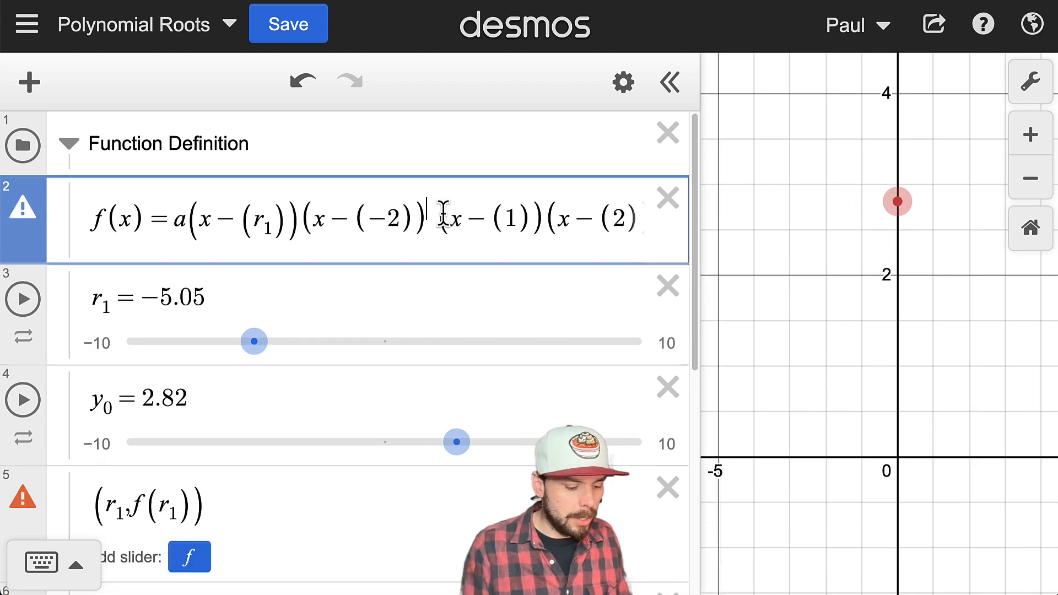
text(^n)
click(205, 274)
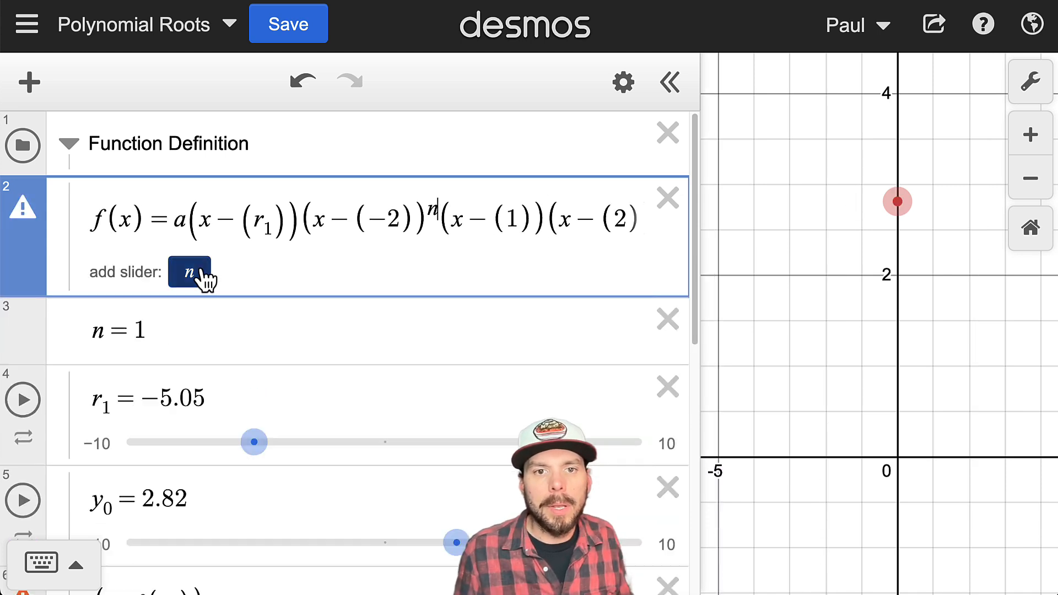
- Raise the factor (2) in the denominator of a to the power n
scroll(467, 361, down, 6)
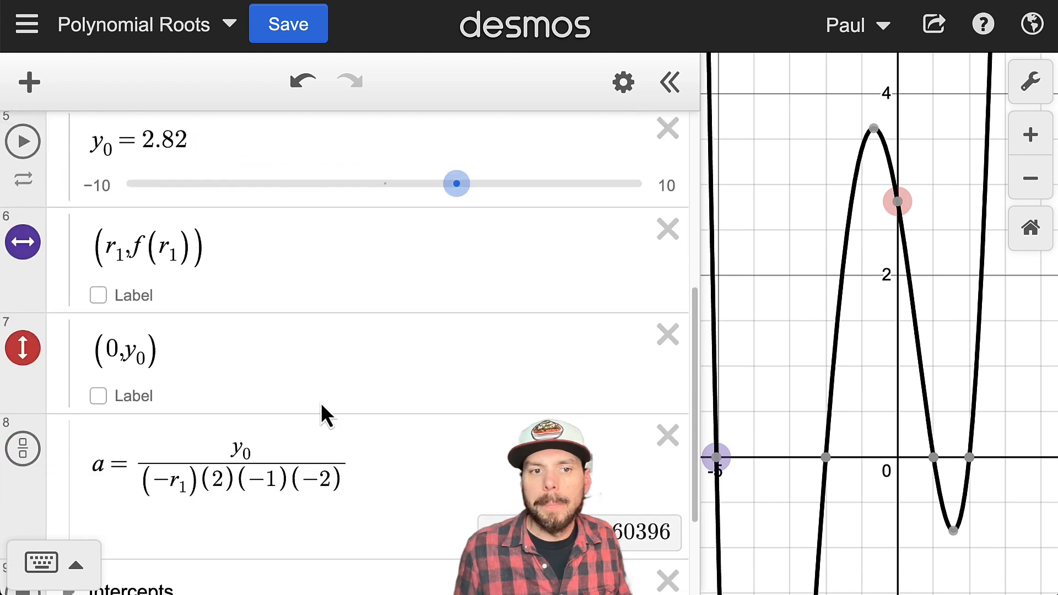
click(230, 474)
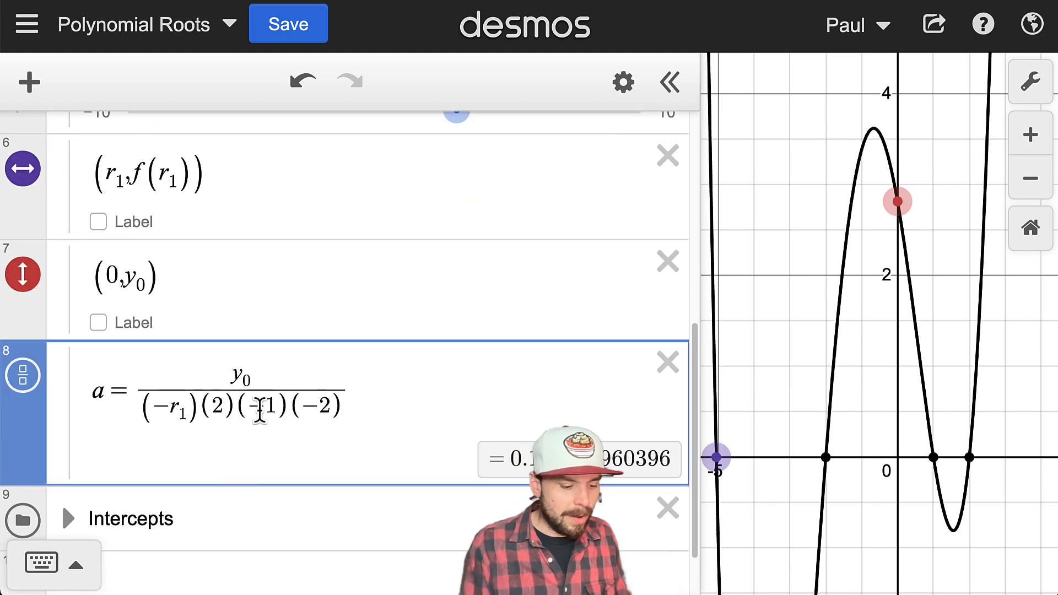
text(^)
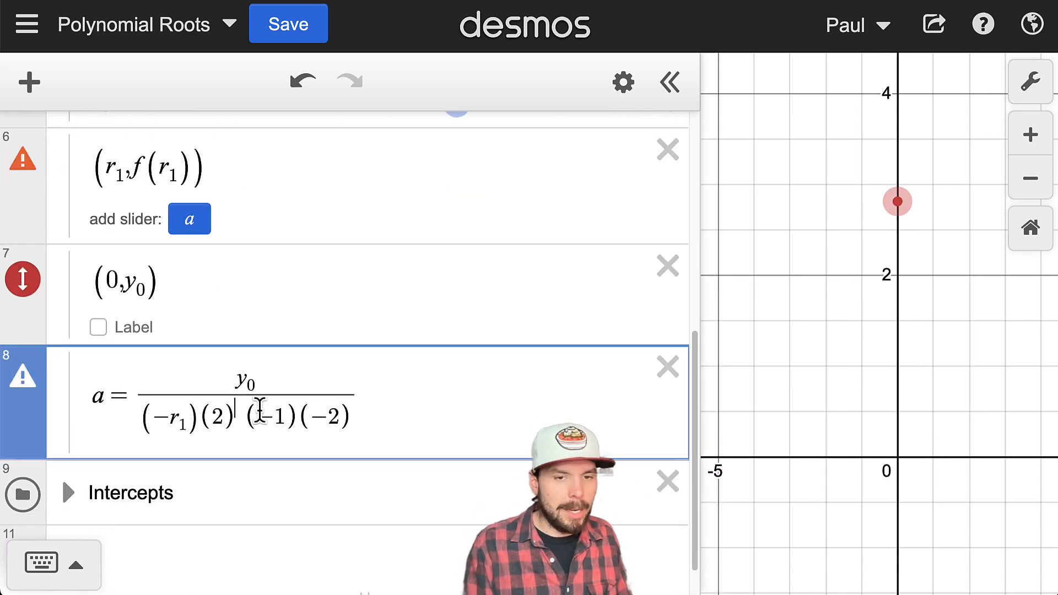
text(n)
scroll(334, 325, up, 2)
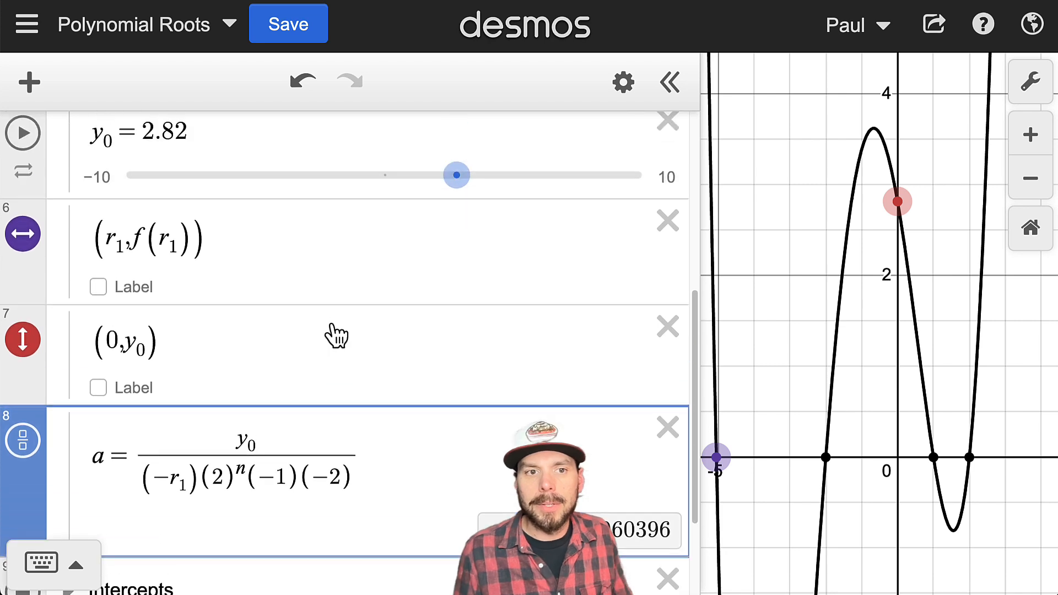
- Give the n slider a minimum of 1 and a step of 1
scroll(332, 325, up, 5)
click(191, 242)
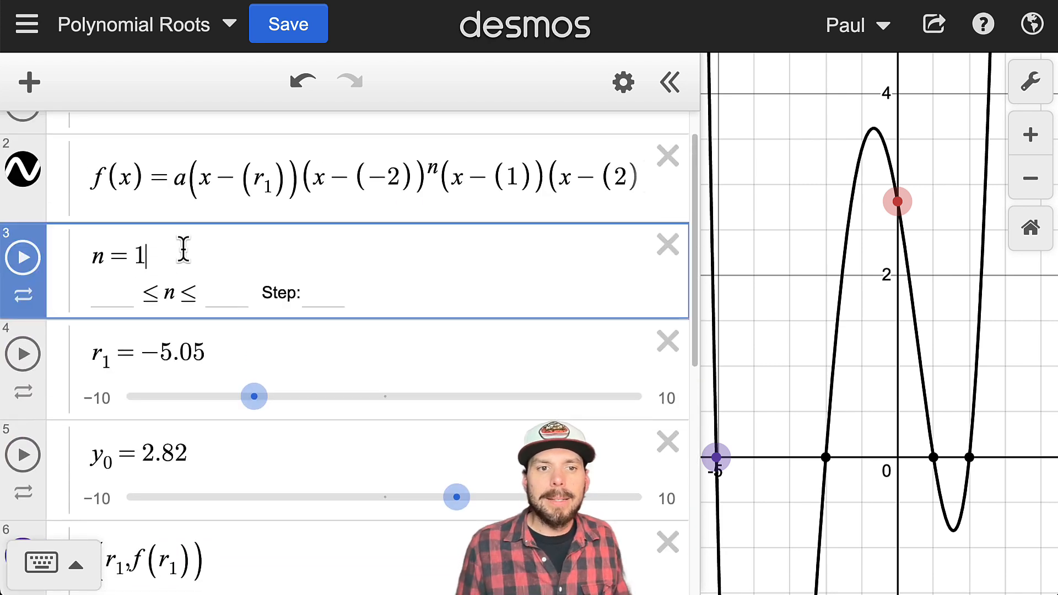
click(129, 291)
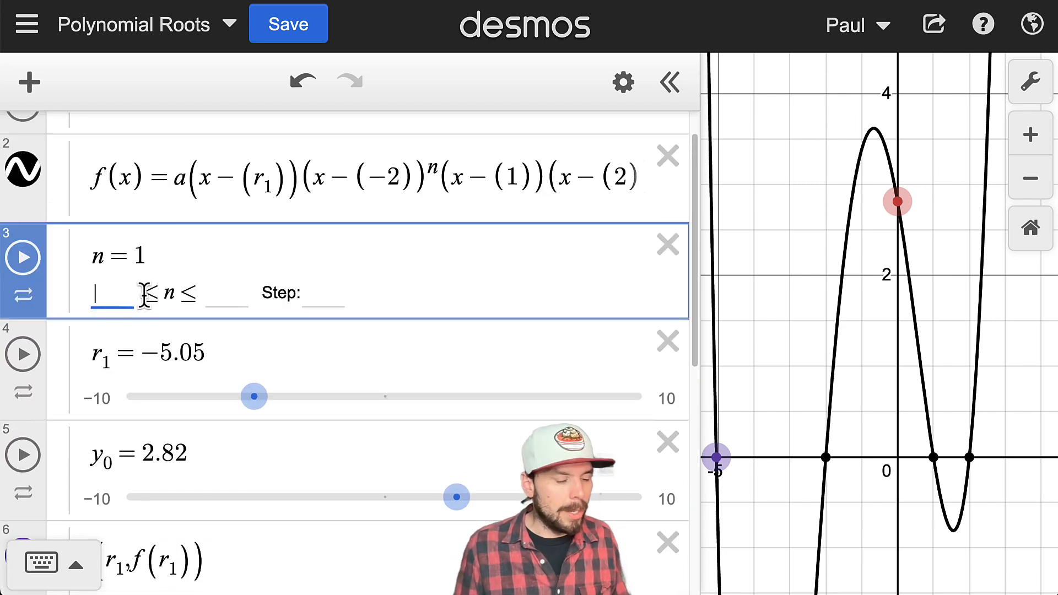
text(1)
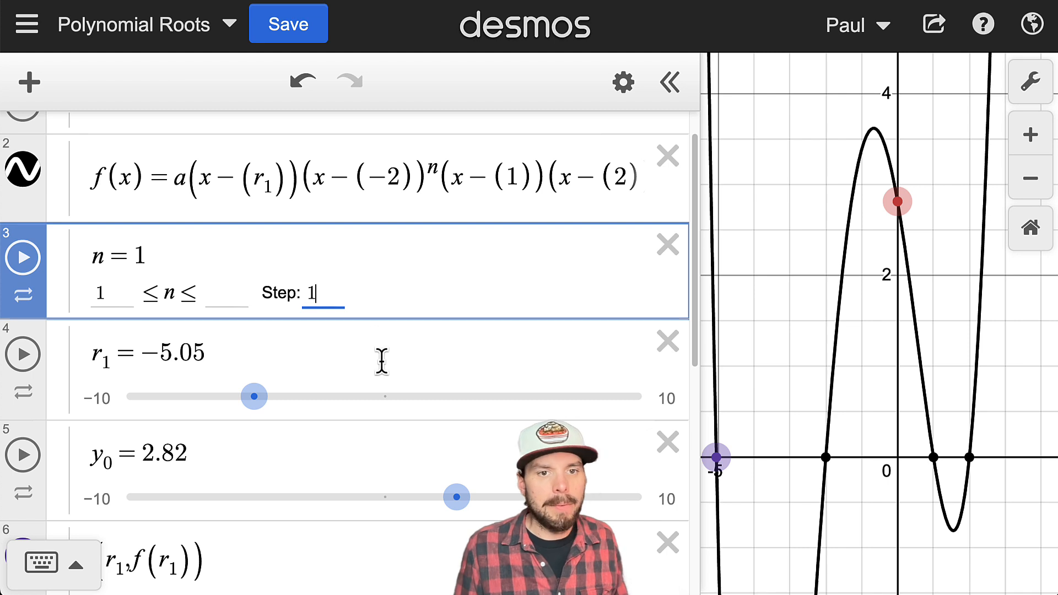
click(381, 349)
mouse_move(142, 293)
mouse_down()
mouse_move(165, 302)
mouse_move(147, 307)
mouse_up()
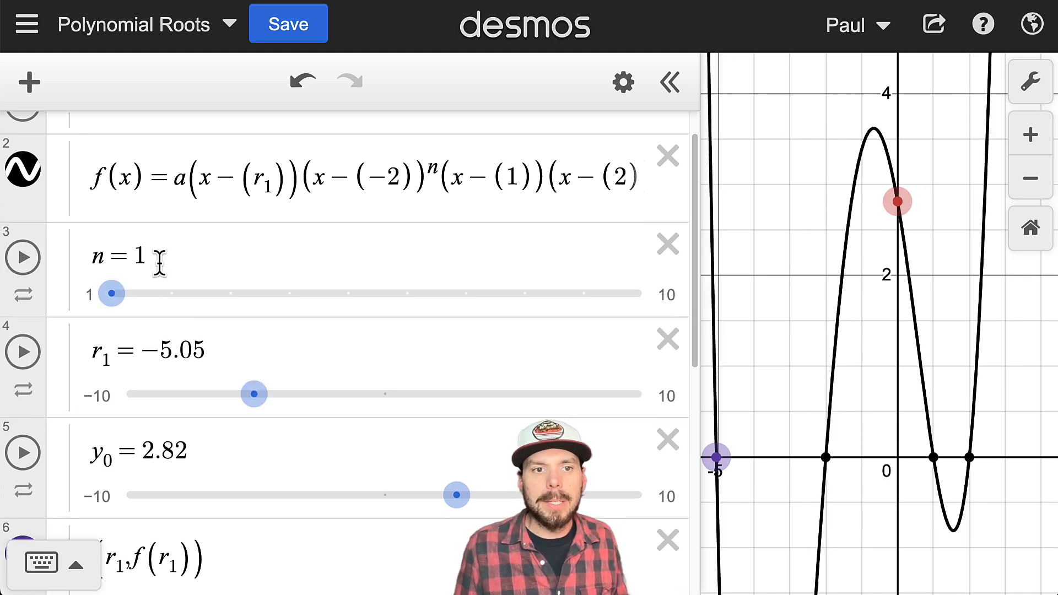
- Highlight the factor (x-(-2))^n in f(x), widen the graph area and show the coordinates of the root at x = -2
scroll(331, 231, up, 1)
scroll(436, 181, up, 1)
drag(437, 182, 370, 203)
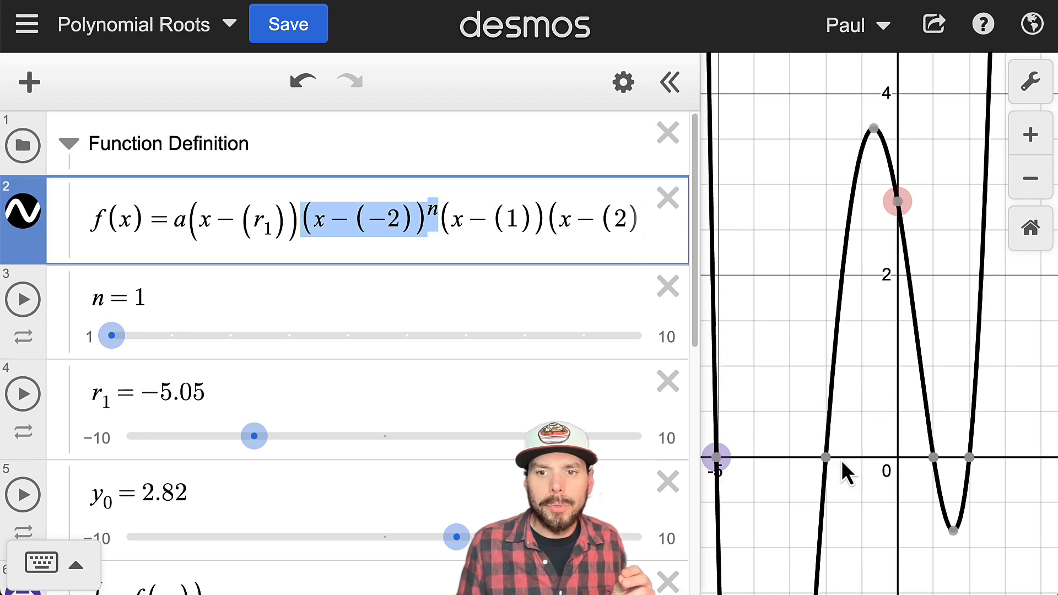
click(825, 457)
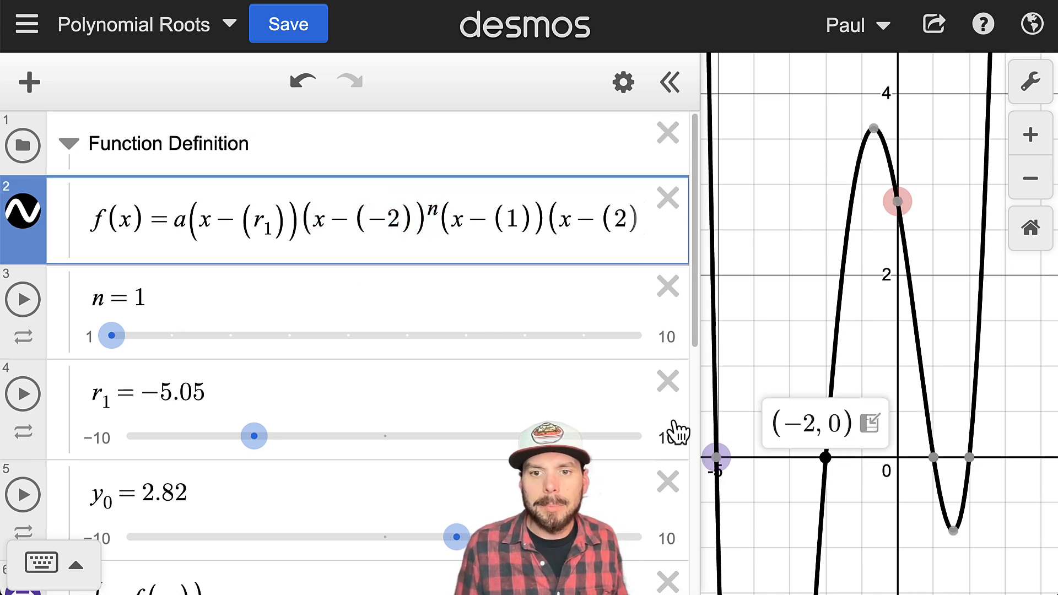
drag(695, 421, 478, 418)
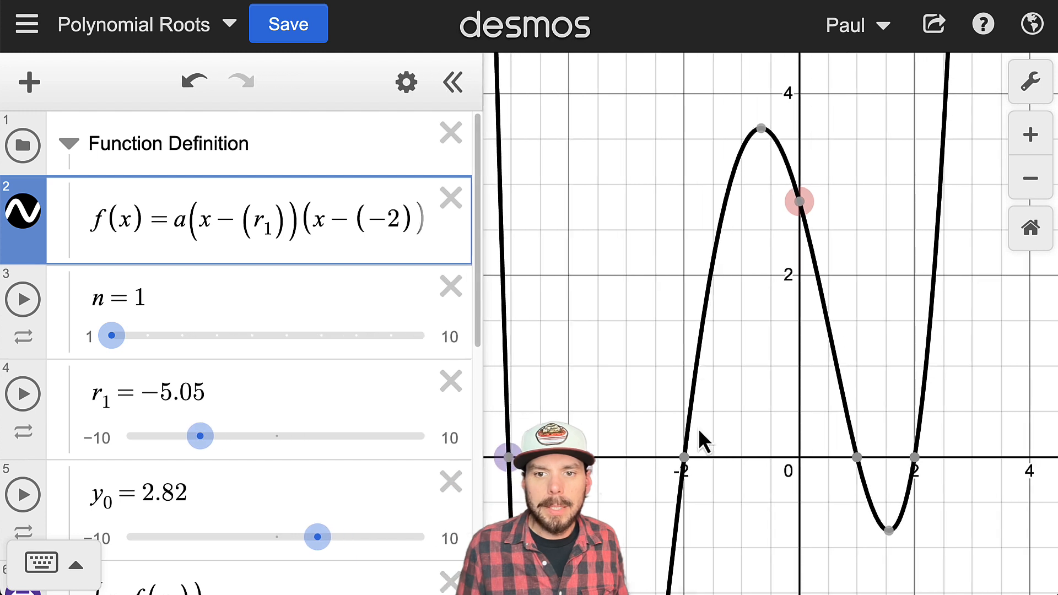
click(683, 458)
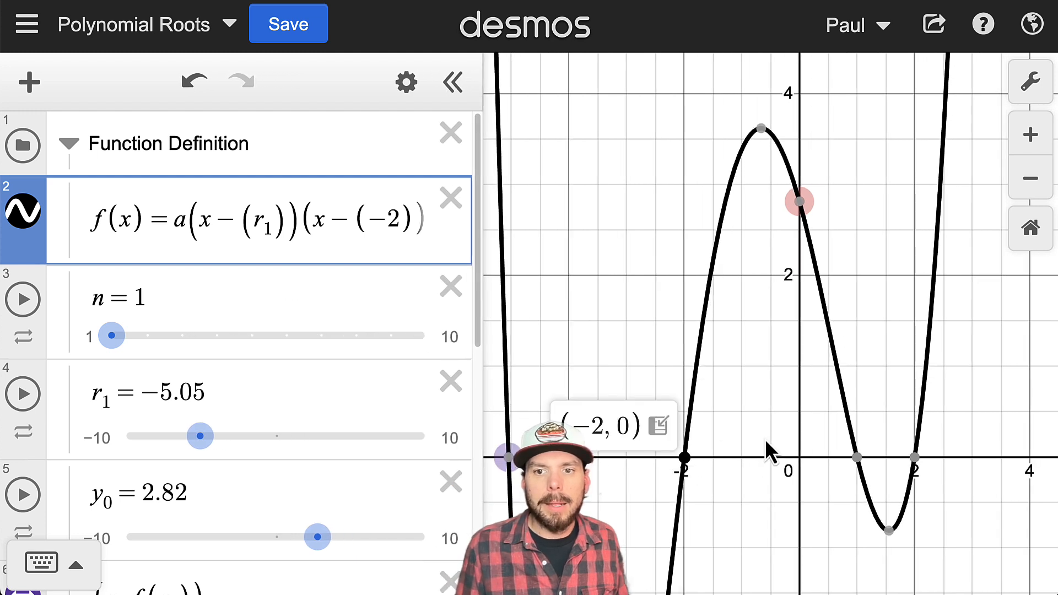
- Set n to 2, inspect the graph at the root x = -2, and raise n to 8
scroll(764, 438, down, 3)
drag(804, 483, 799, 386)
mouse_move(702, 357)
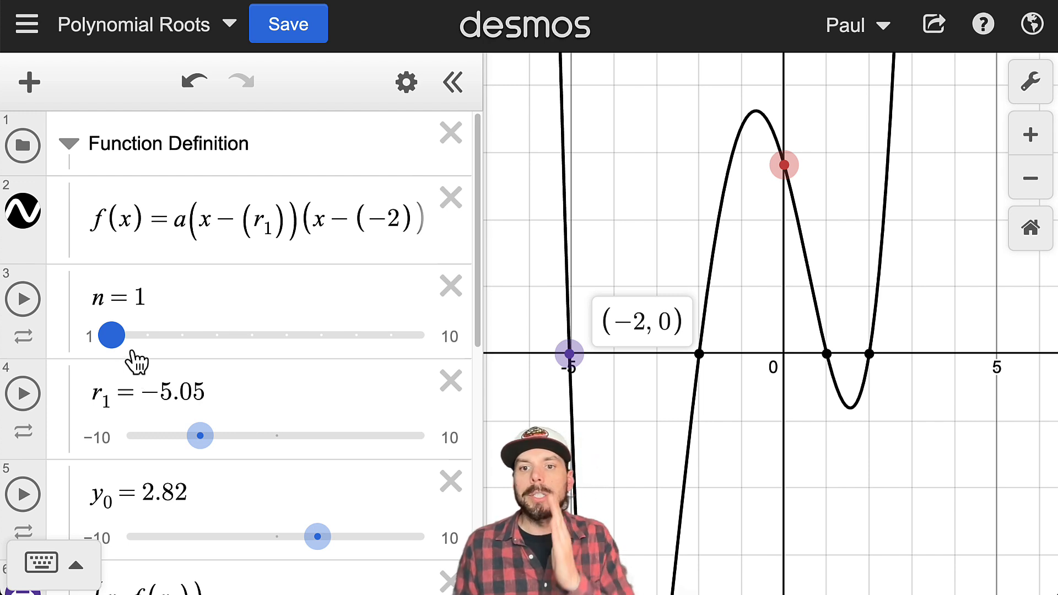
drag(121, 337, 138, 338)
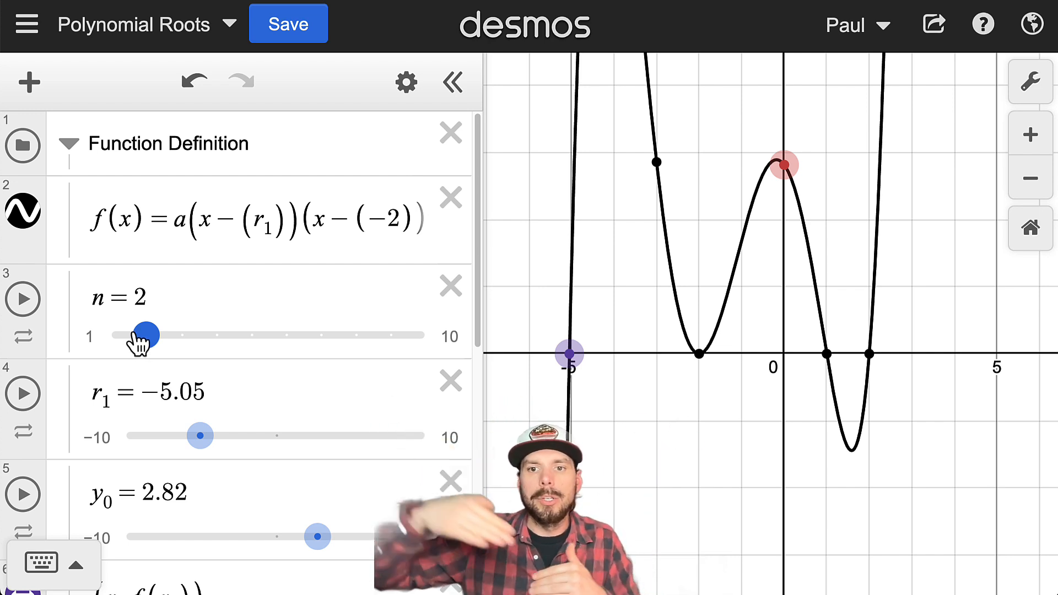
click(701, 358)
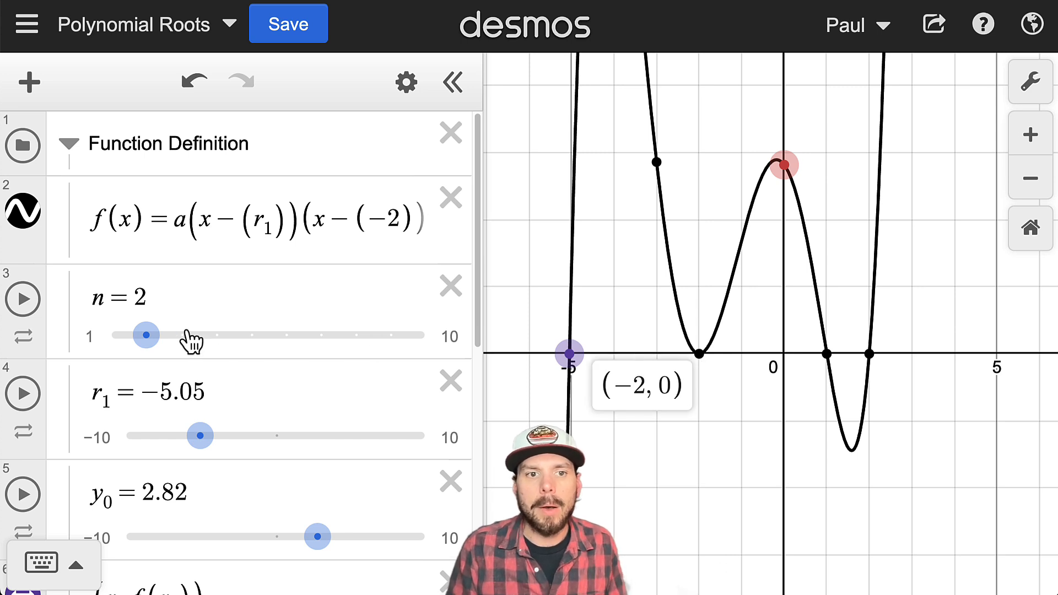
drag(189, 337, 342, 375)
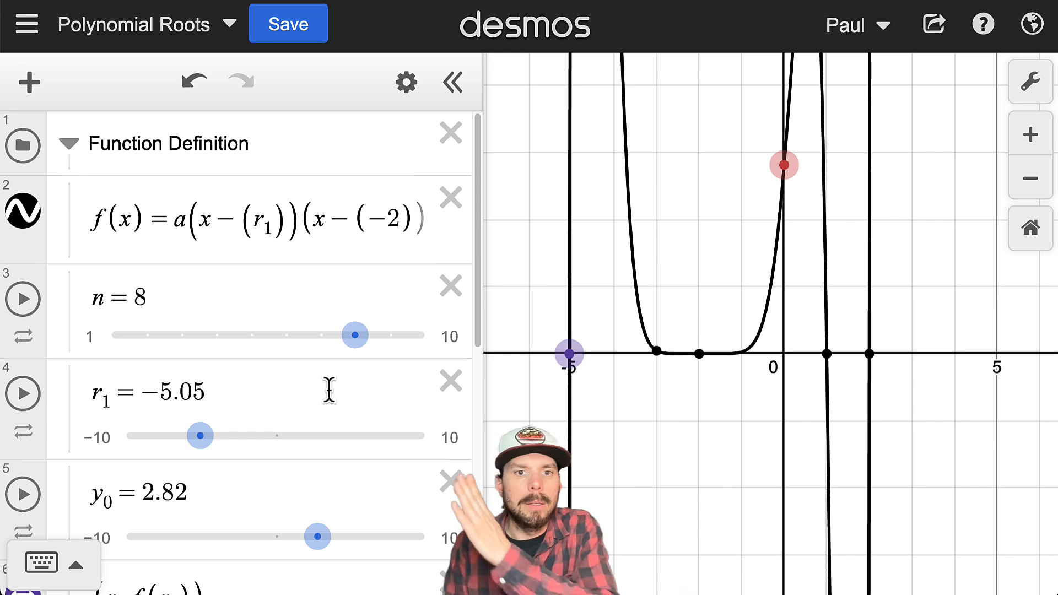
- Vary n through 3, 1, 3, 5 and 9, ending at 4, to compare odd and even multiplicities at x = -2
drag(355, 350, 184, 338)
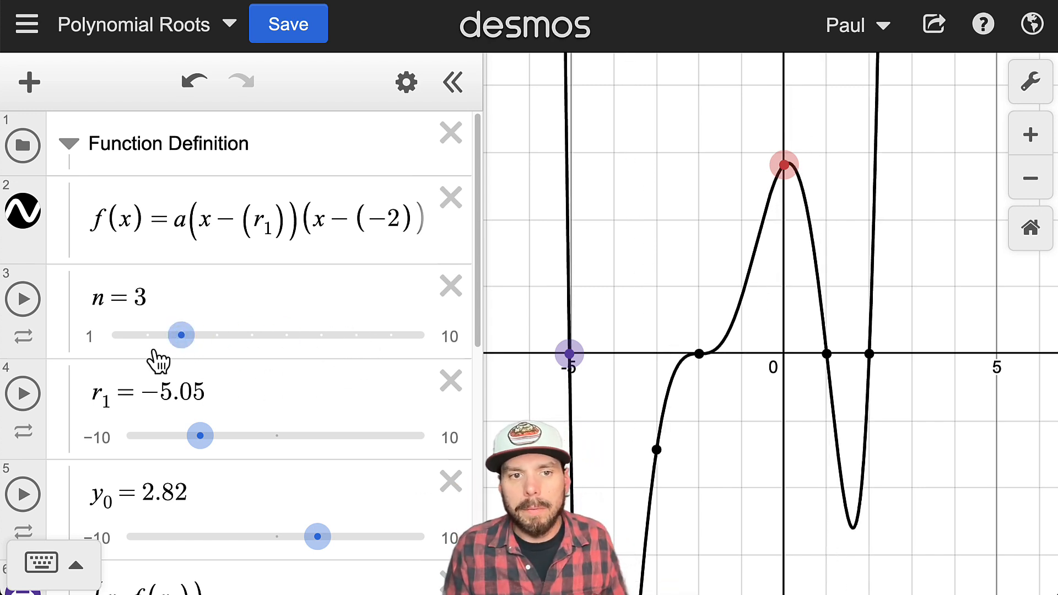
drag(181, 335, 114, 337)
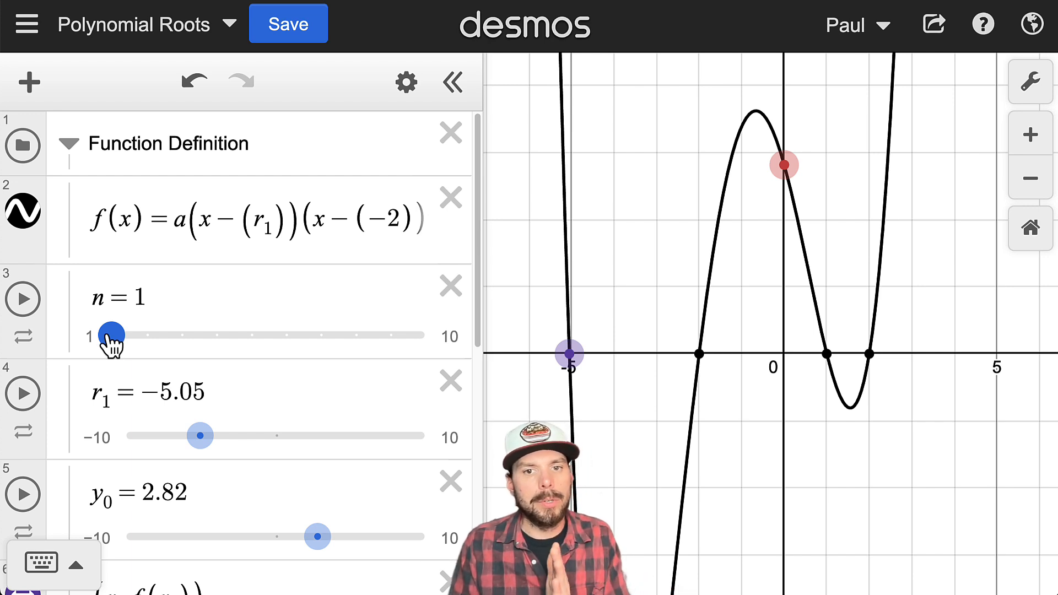
drag(108, 337, 168, 340)
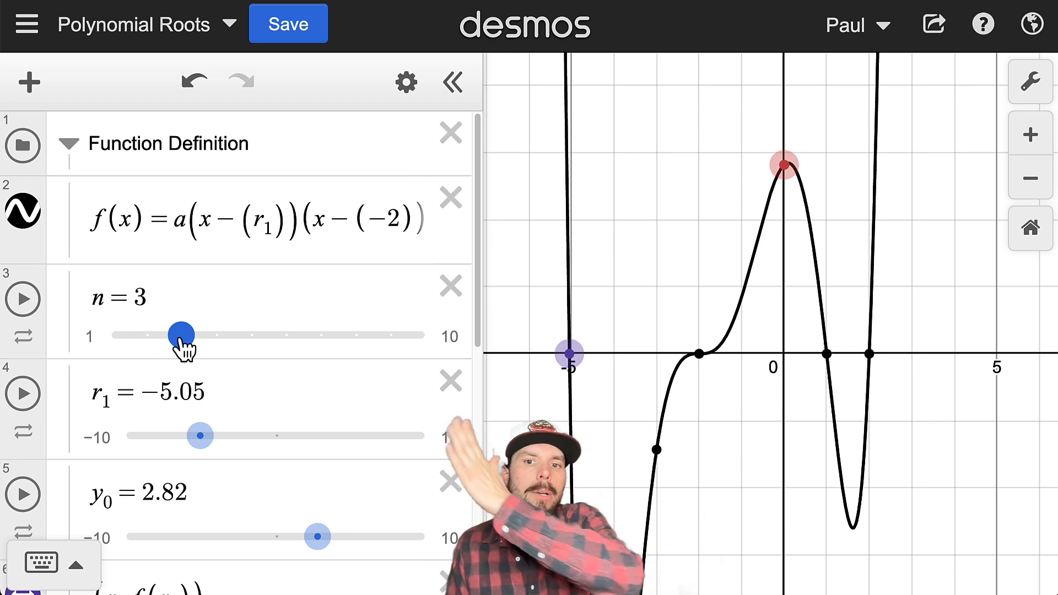
drag(180, 340, 247, 345)
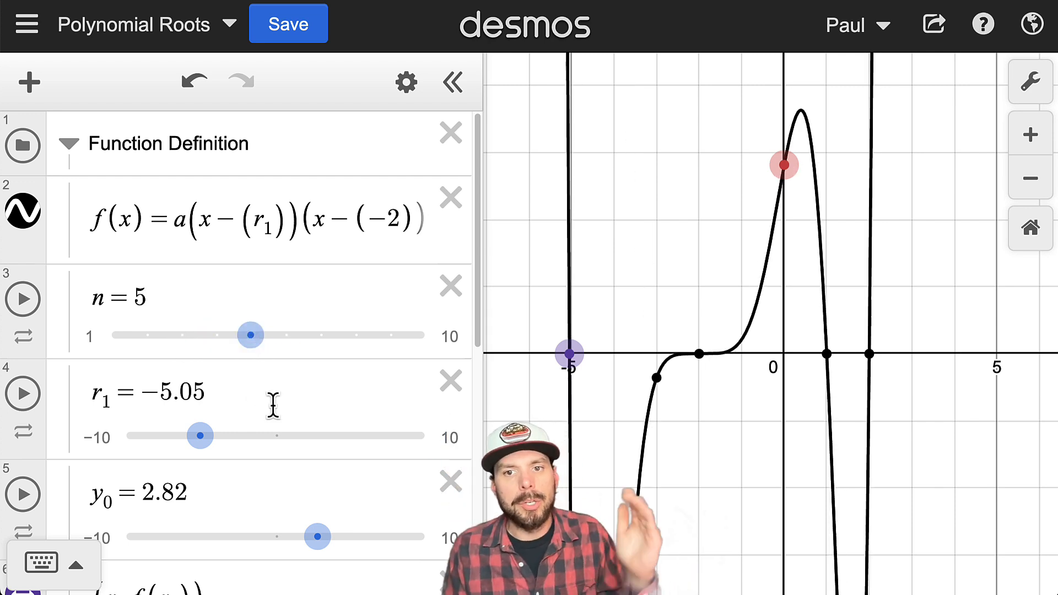
drag(250, 342, 388, 348)
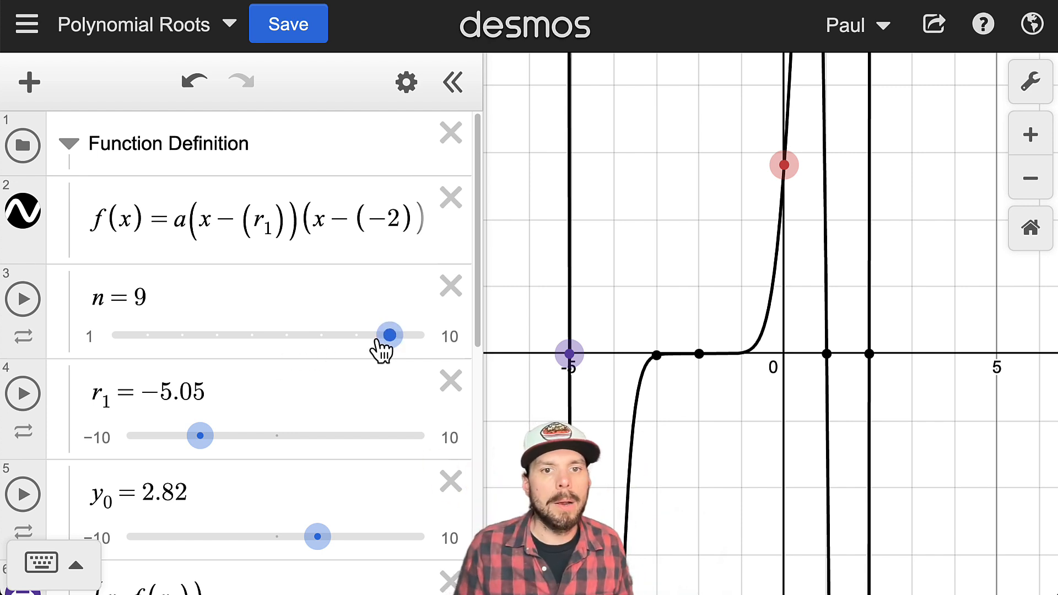
drag(382, 350, 234, 356)
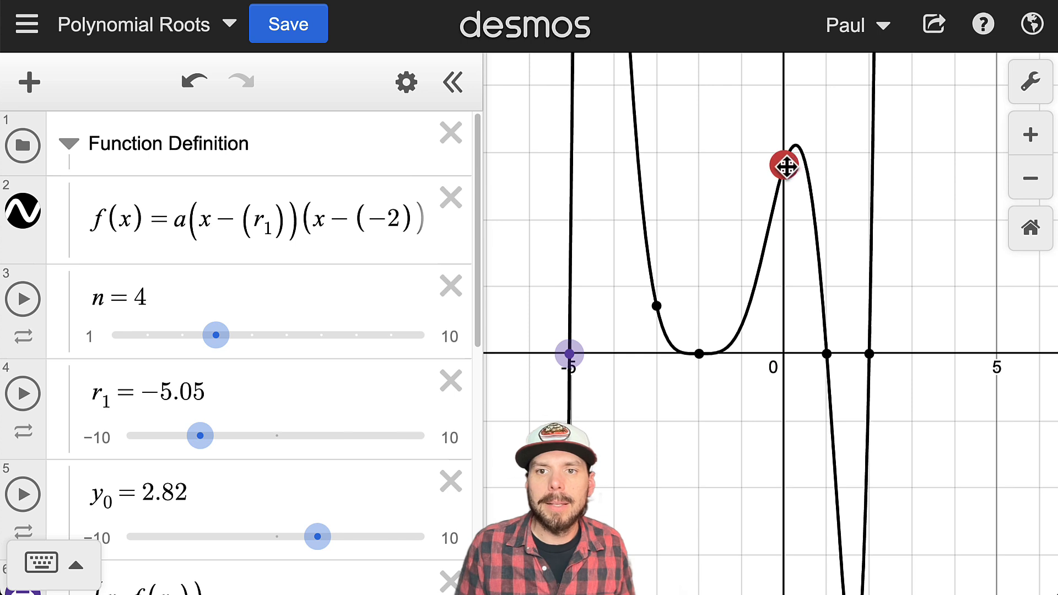
- Move the y-intercept point to about y = 0.75 and the r_1 point to about x = -4.62
drag(786, 165, 852, 303)
mouse_move(569, 353)
mouse_down()
mouse_move(893, 382)
mouse_move(671, 357)
mouse_move(916, 371)
mouse_move(587, 350)
mouse_up()
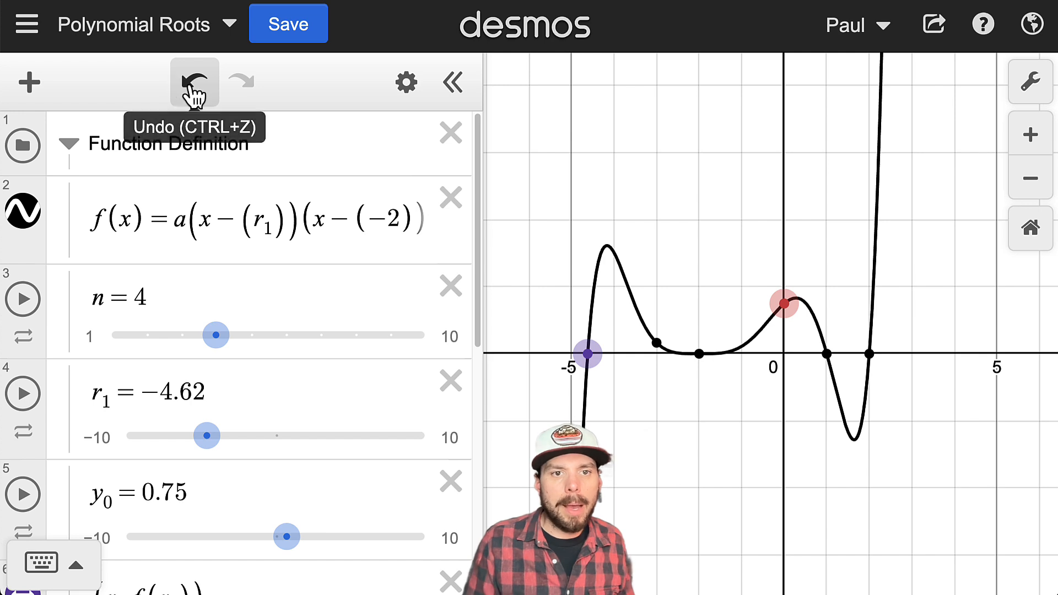
- Undo all edits back to the original fixed-value definitions of f(x) and a, without the parameters n, r_1 and y_0
click(198, 101)
click(202, 104)
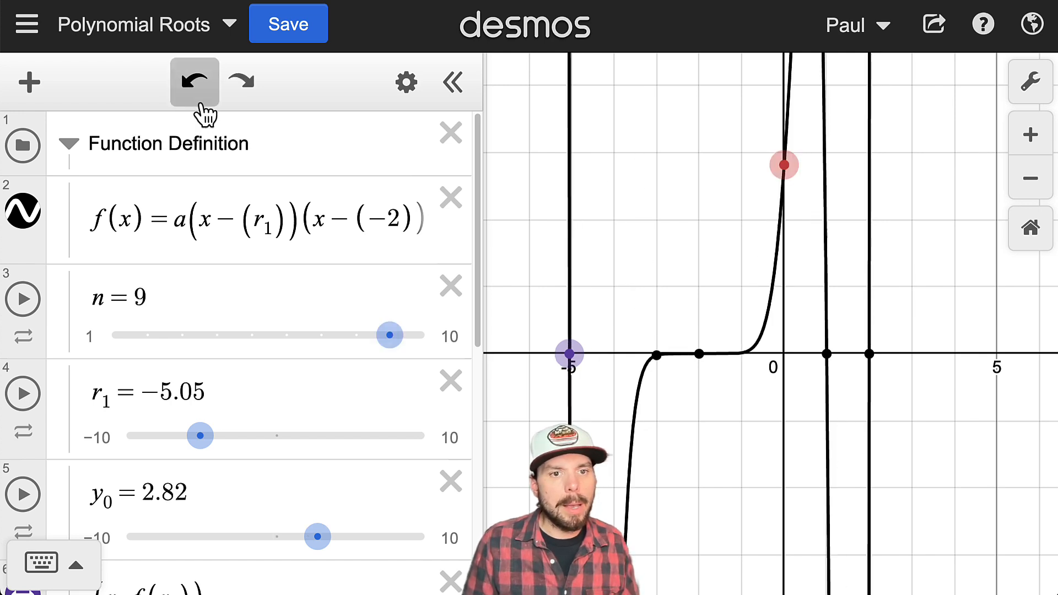
click(201, 103)
click(201, 104)
click(201, 104)
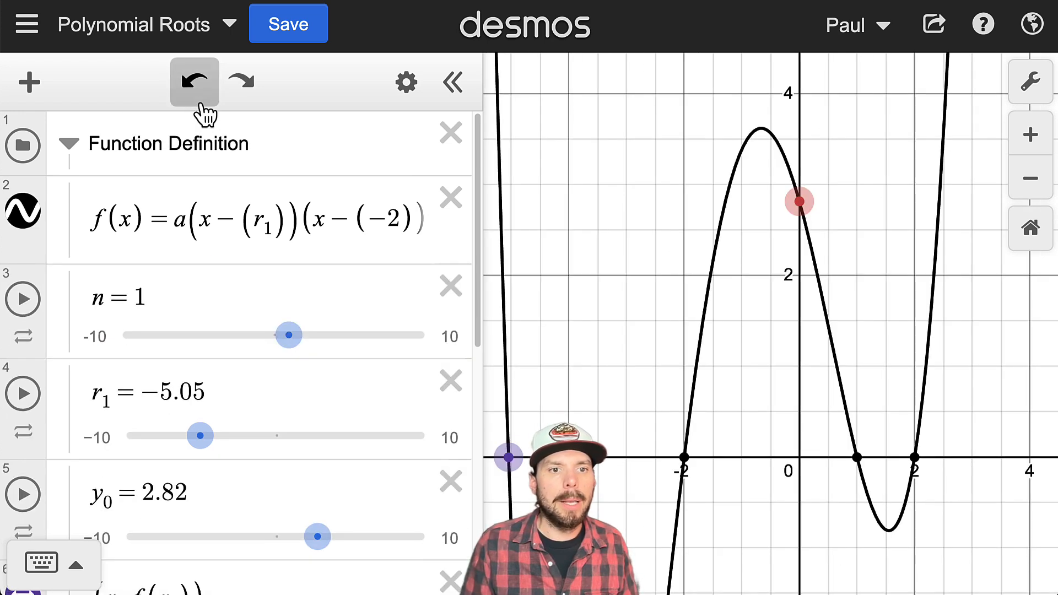
click(201, 103)
click(201, 104)
click(201, 104)
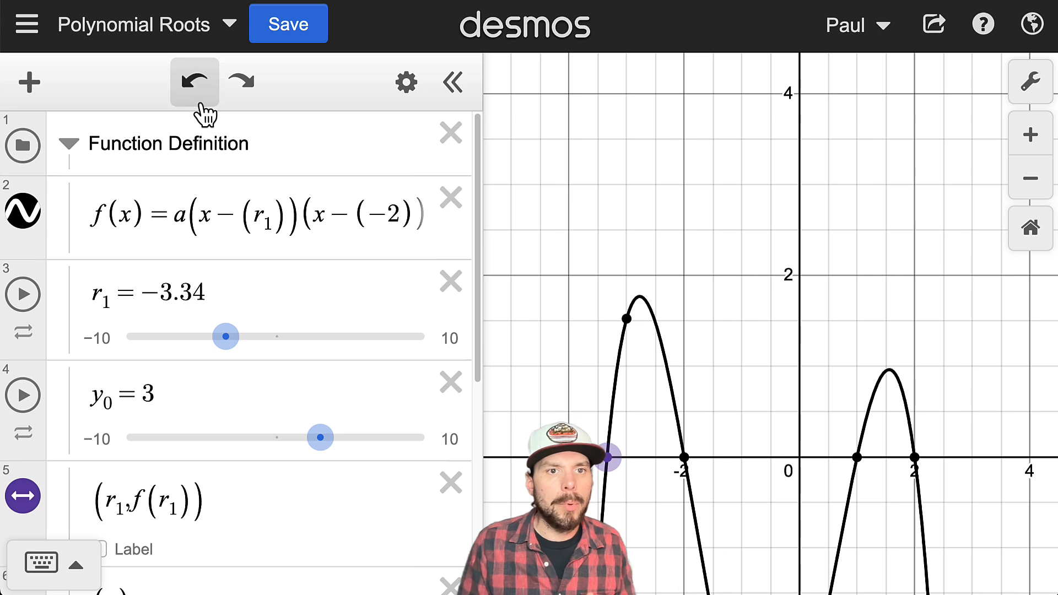
click(202, 104)
click(201, 104)
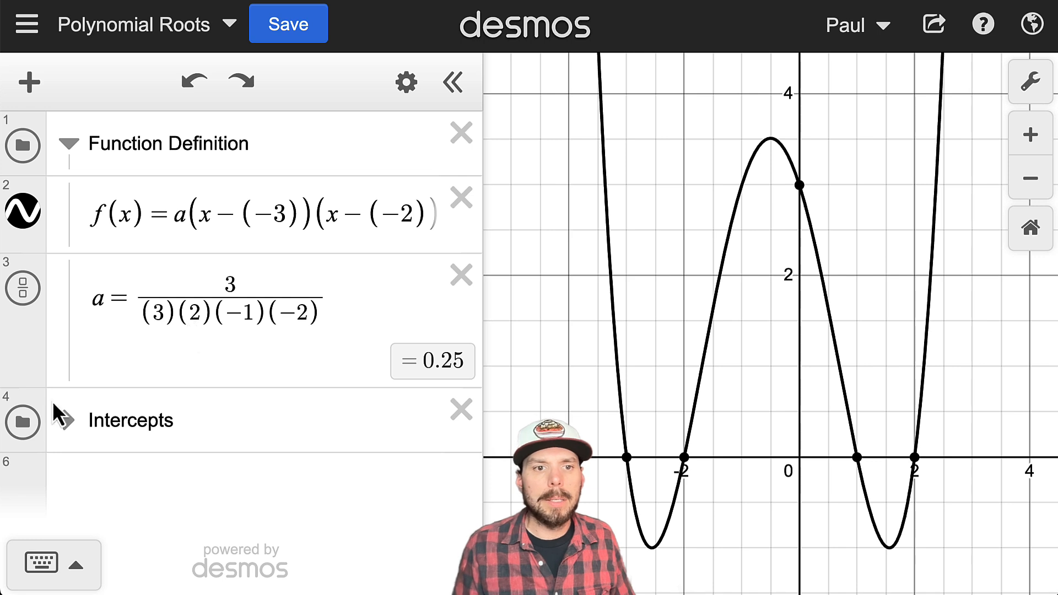
- Expand the Intercepts folder to show its table, and look at the item types that can be added, including table
click(68, 419)
scroll(265, 375, down, 5)
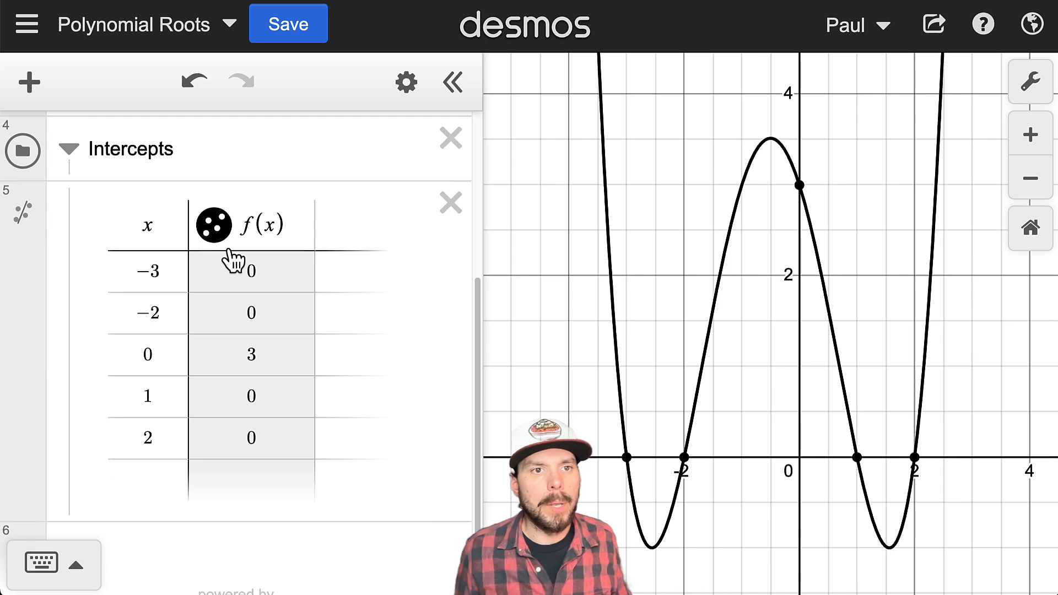
click(29, 94)
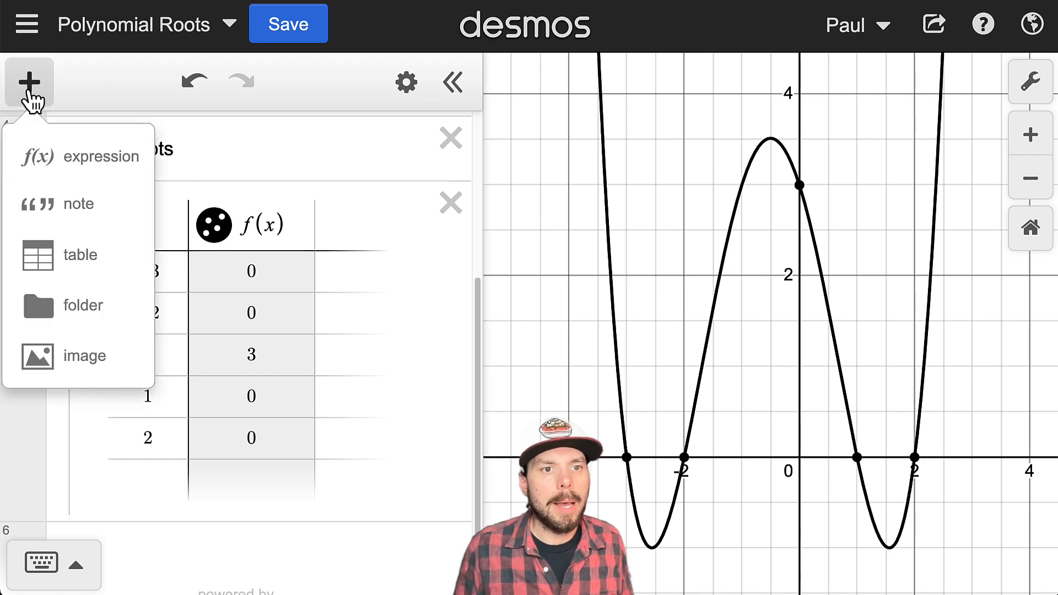
click(30, 94)
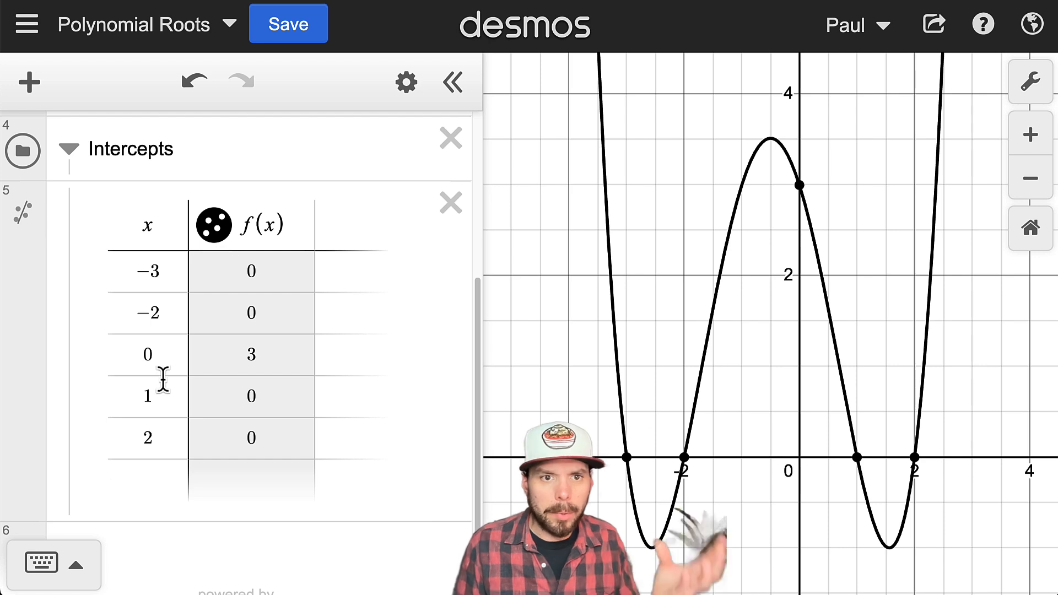
- Go through the table's x-values for the roots -3, -2, 1 and 2 and the y-intercept at 0, returning to -3
drag(160, 270, 116, 273)
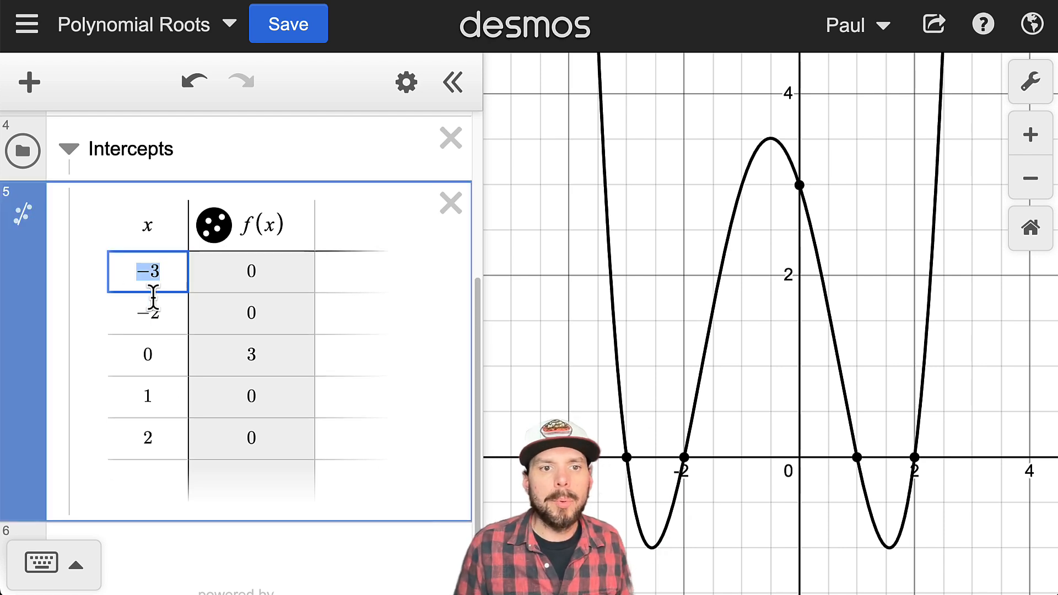
drag(170, 312, 99, 306)
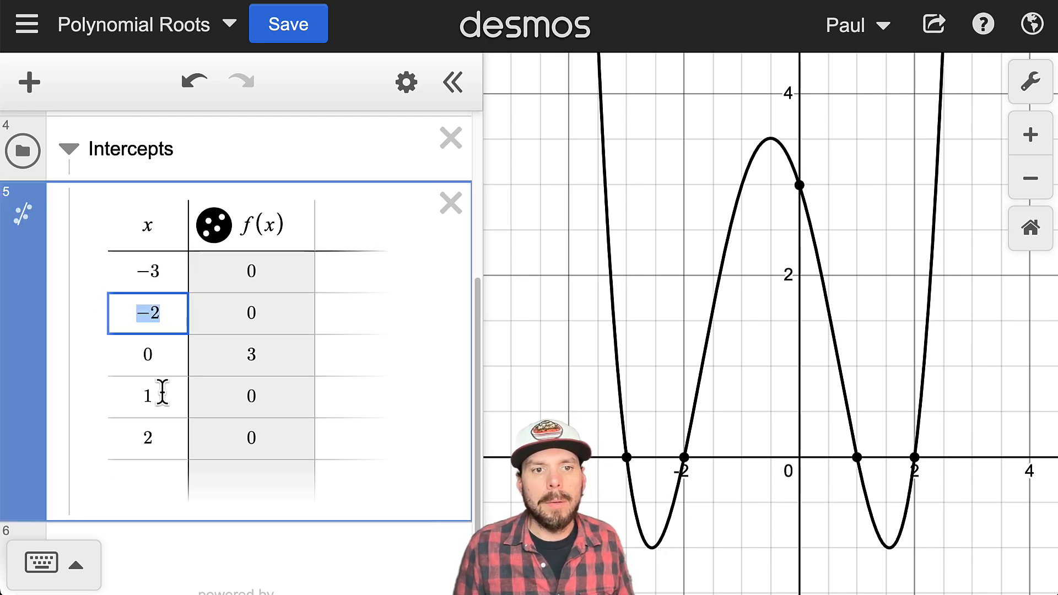
drag(163, 393, 135, 395)
drag(167, 435, 132, 437)
drag(153, 355, 120, 359)
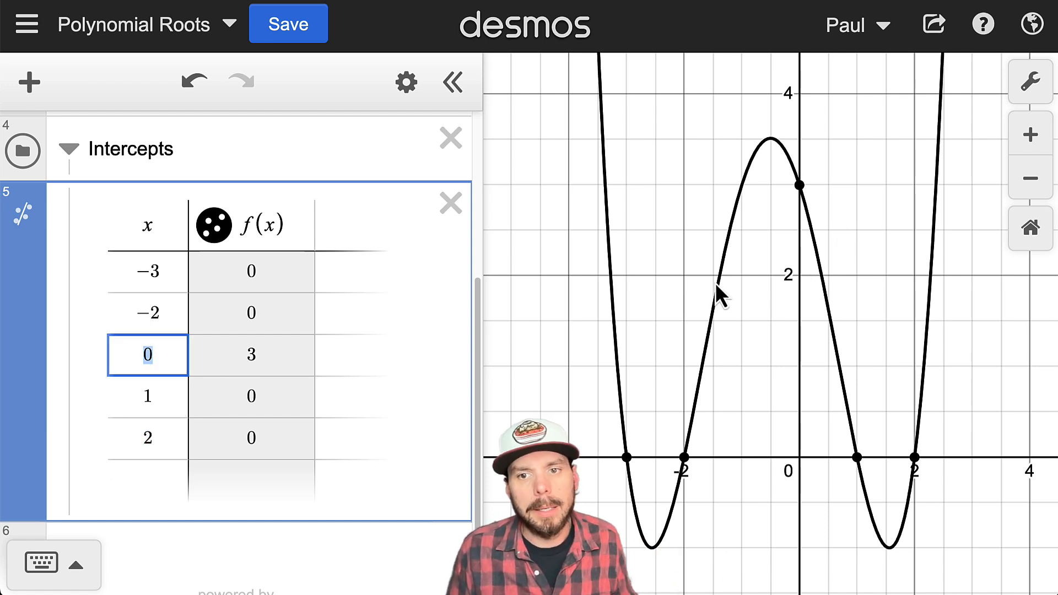
drag(127, 270, 208, 303)
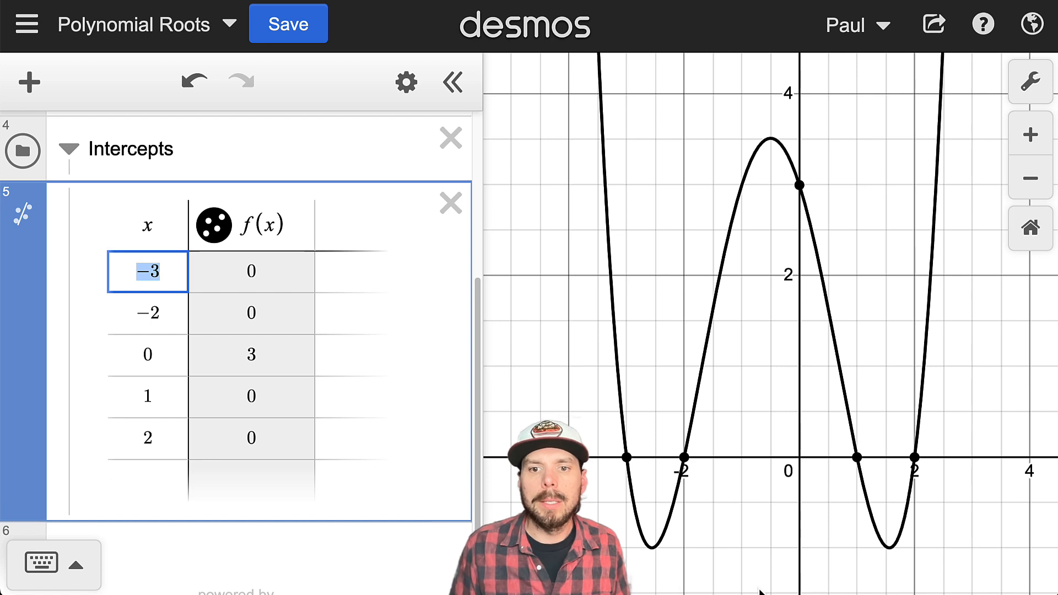
- Zoom the graph far out and fit the view back to the table's points
click(1030, 178)
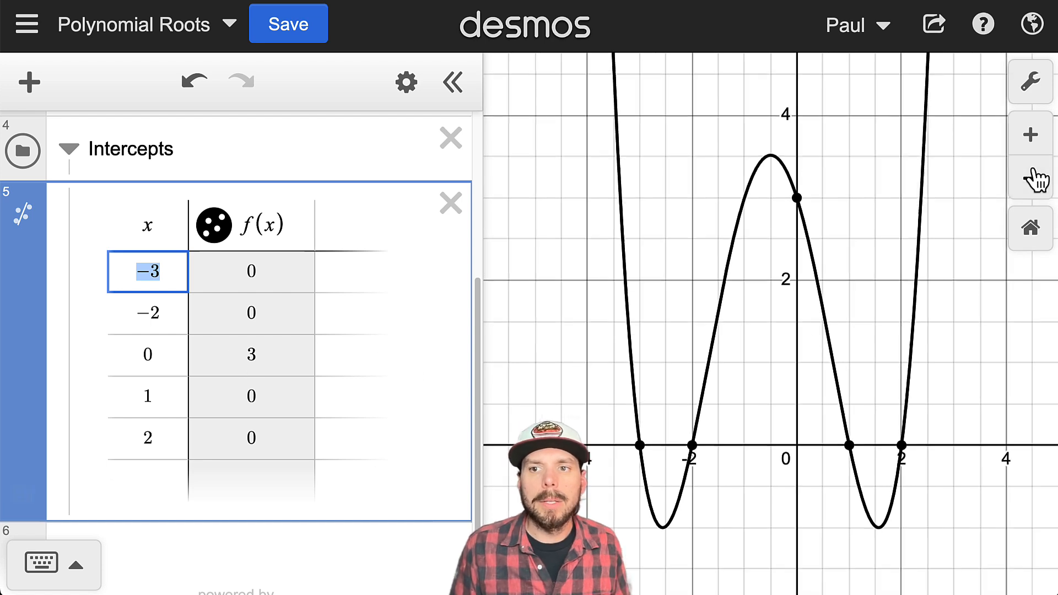
click(1030, 178)
click(1030, 178)
click(1030, 178)
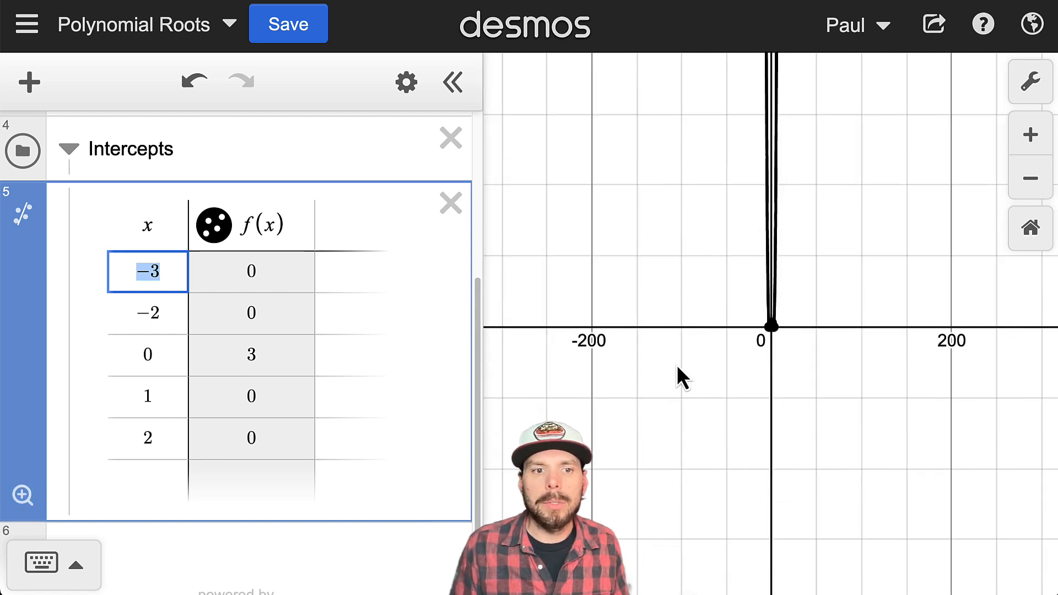
click(22, 495)
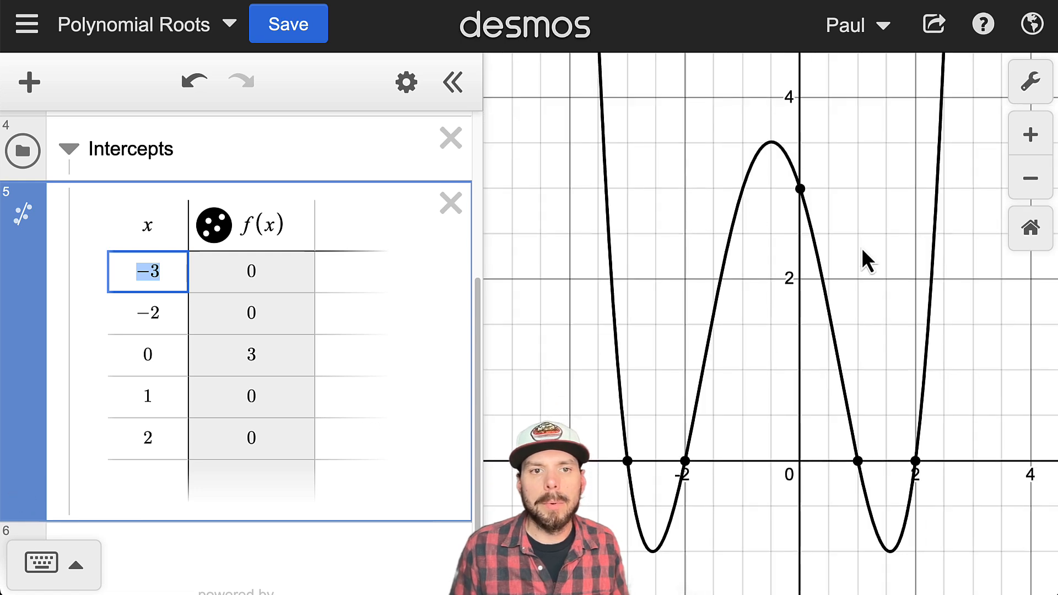
- Collapse the Intercepts folder
scroll(206, 352, up, 5)
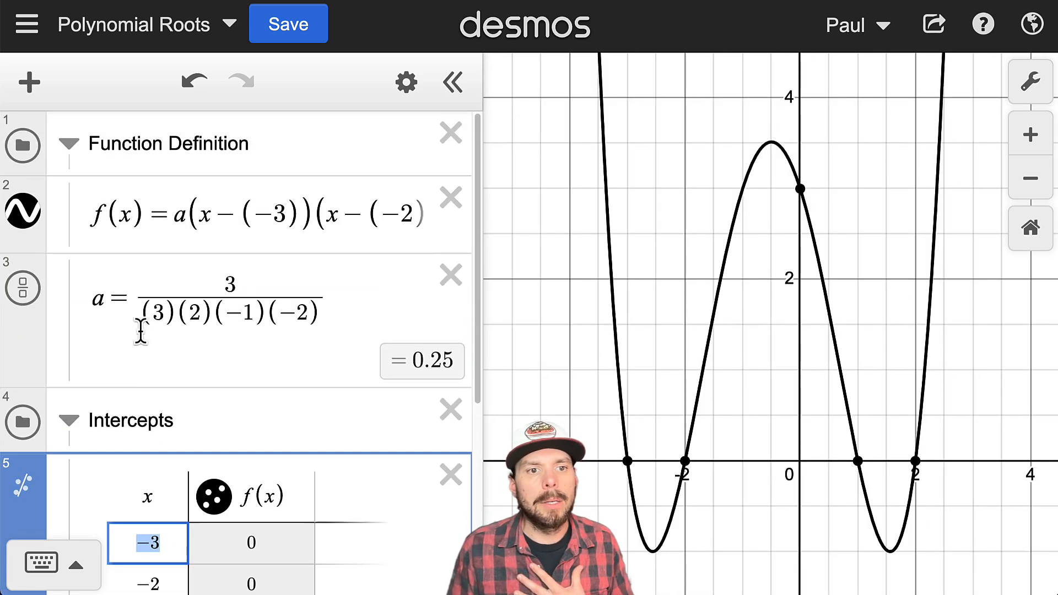
click(68, 420)
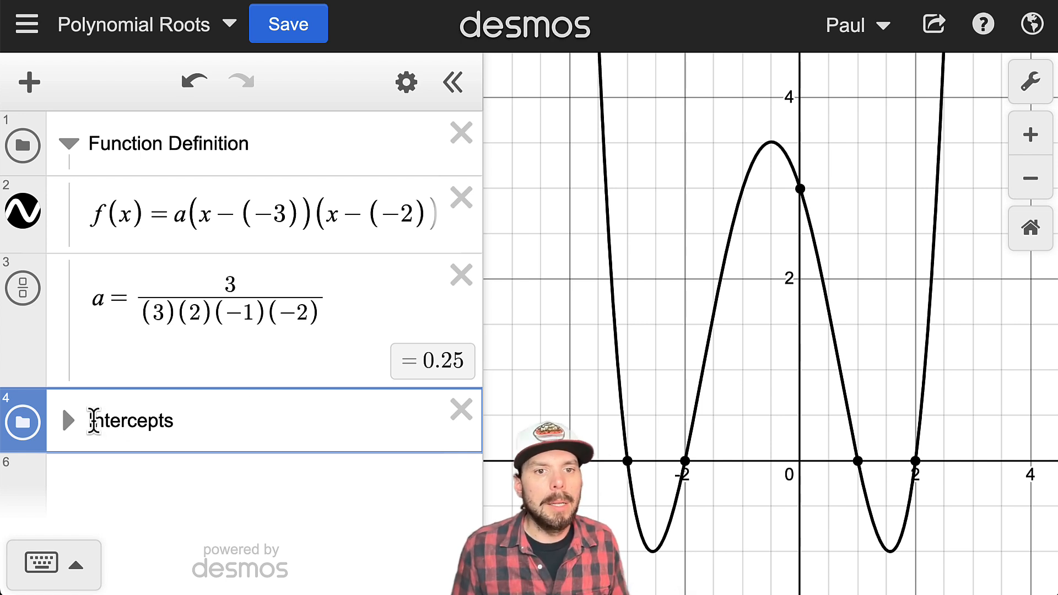
- Look over the table in the Intercepts folder, and collapse both the Intercepts and Function Definition folders
click(68, 421)
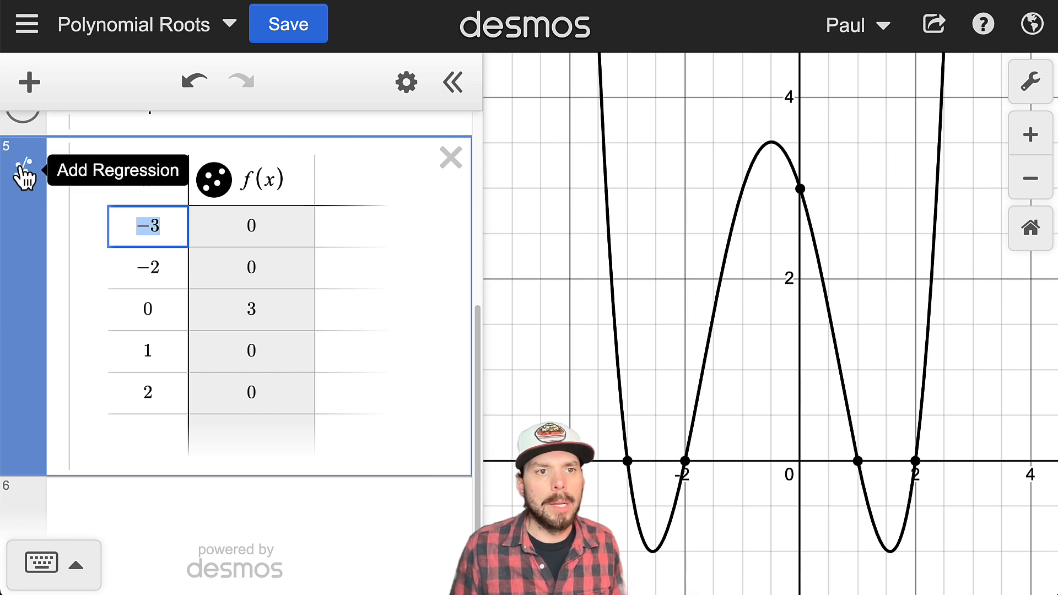
scroll(29, 271, up, 2)
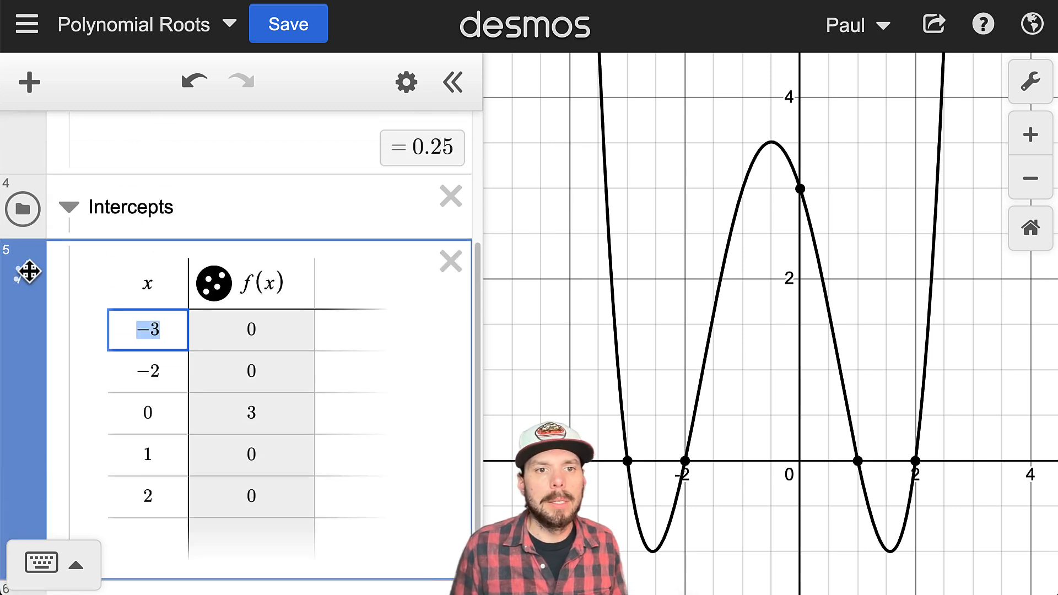
scroll(24, 304, up, 1)
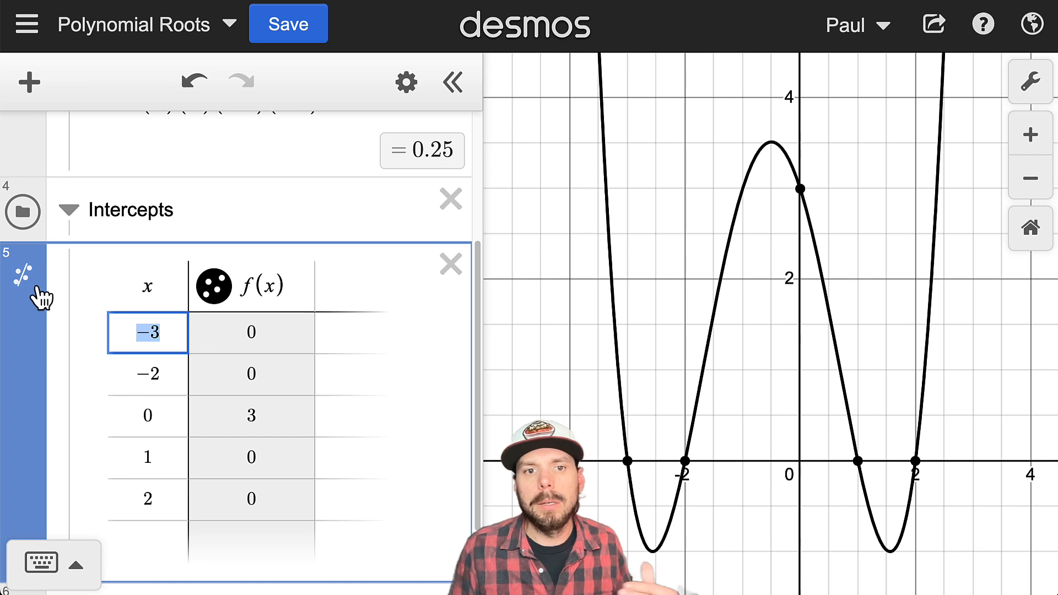
click(70, 211)
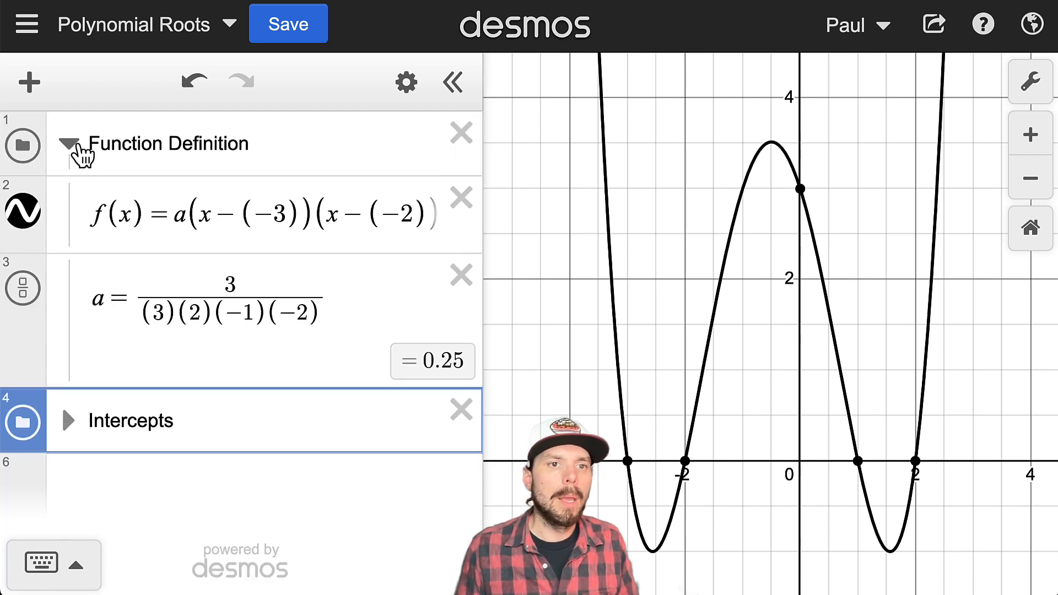
click(78, 146)
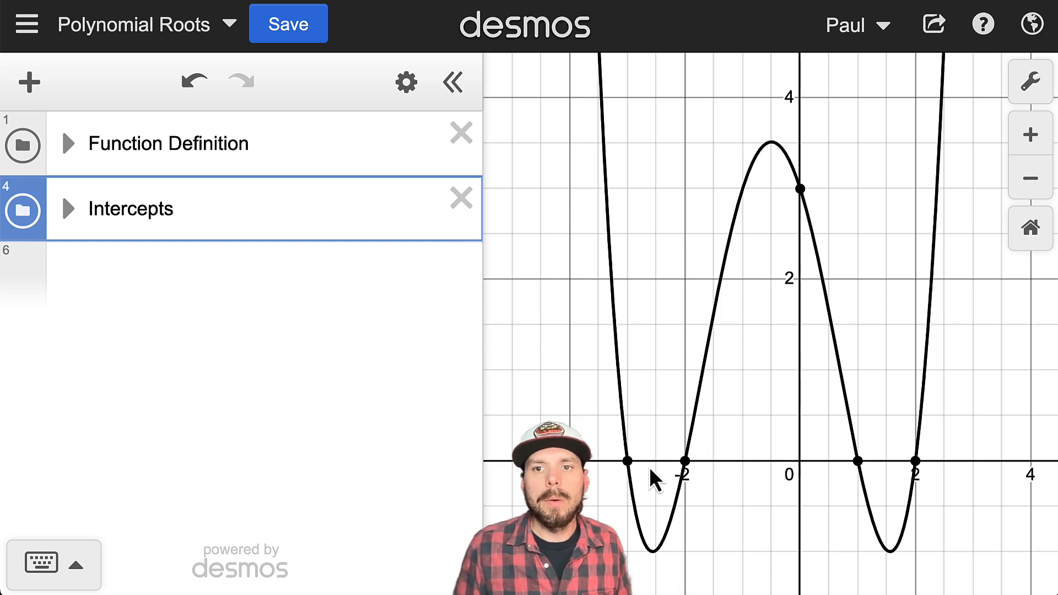
- Export the curve's minimum at negative x to the expression list as a point
click(692, 571)
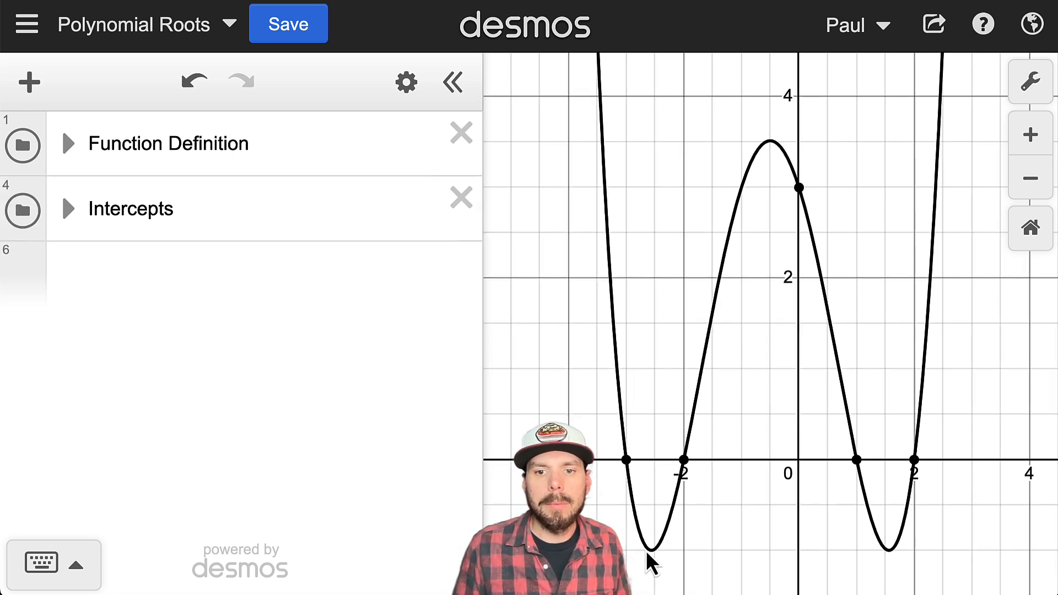
scroll(648, 556, up, 2)
mouse_move(646, 548)
mouse_down()
mouse_move(611, 417)
mouse_move(613, 448)
mouse_move(715, 448)
mouse_move(668, 562)
mouse_up()
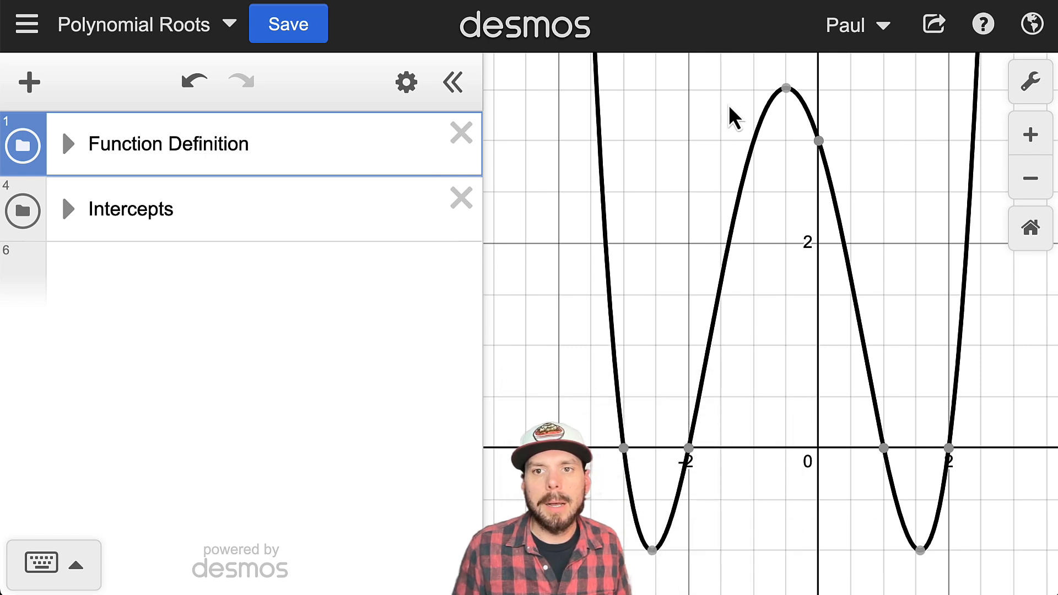
mouse_move(931, 548)
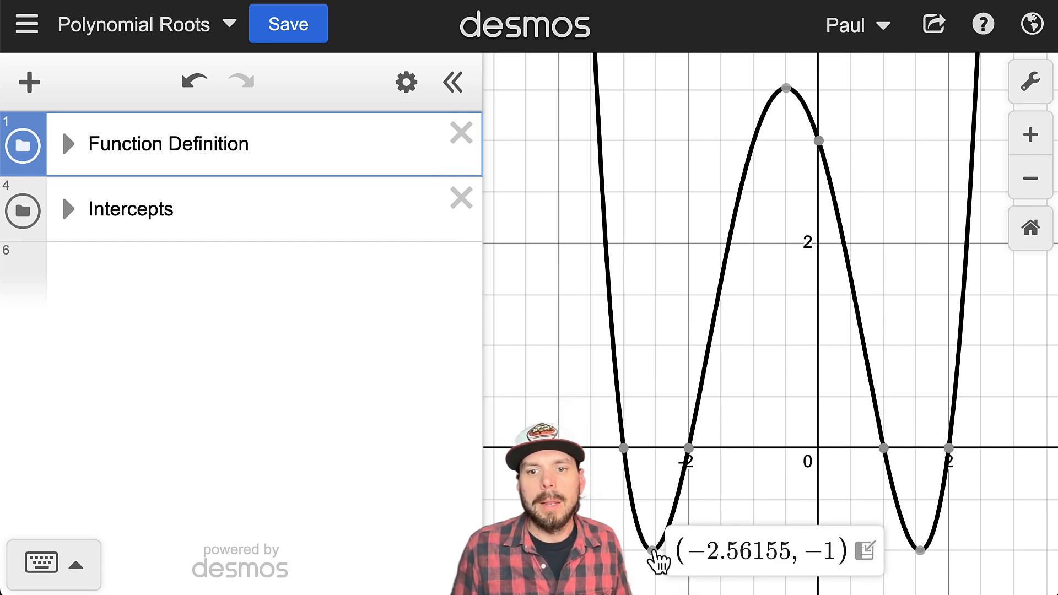
mouse_move(656, 561)
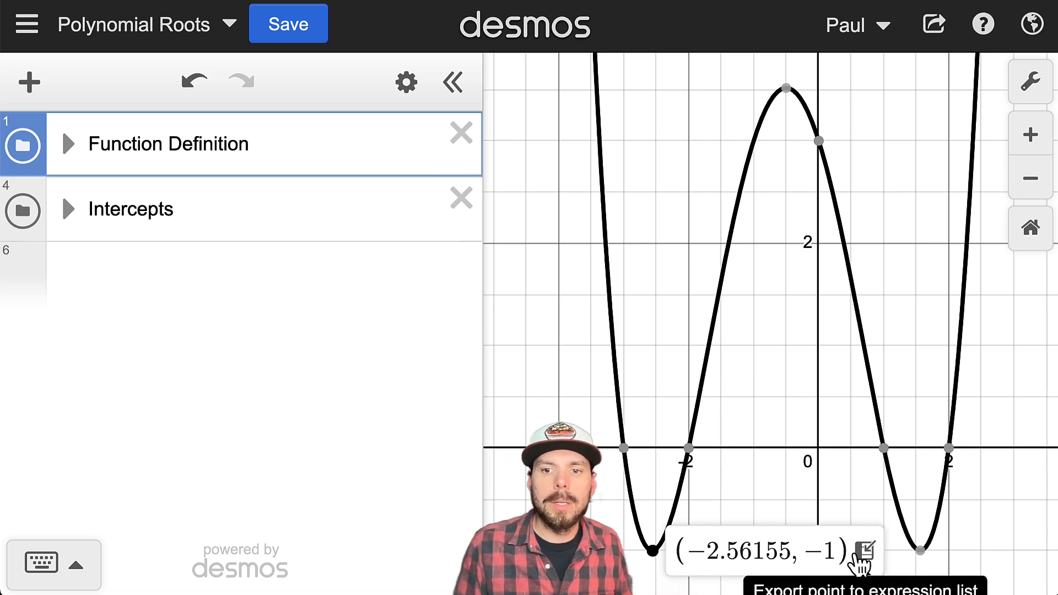
click(864, 550)
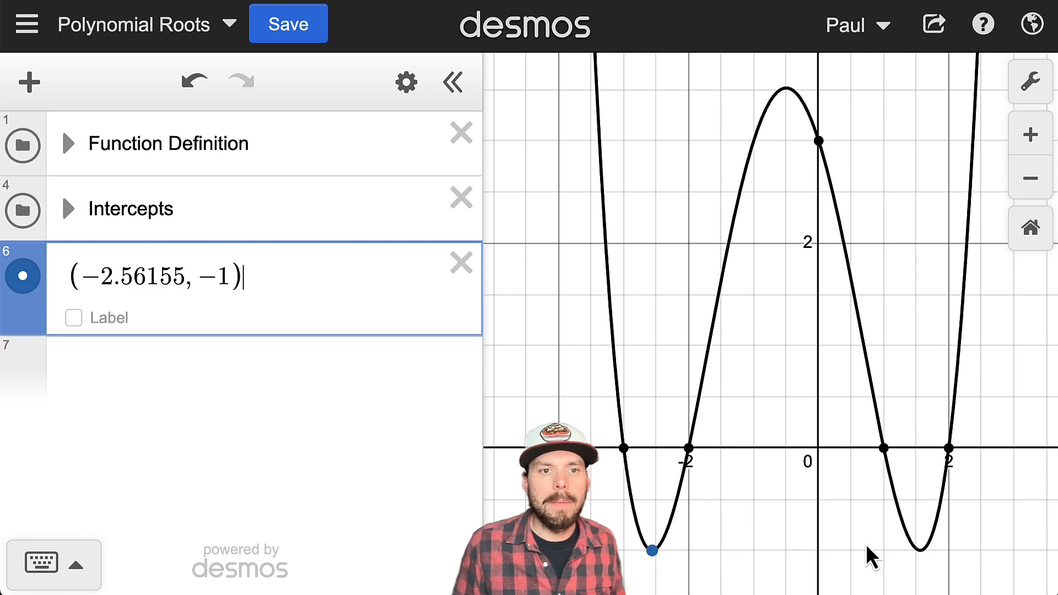
- Add a folder named Extrema above the exported minimum point and move that point into it
click(27, 82)
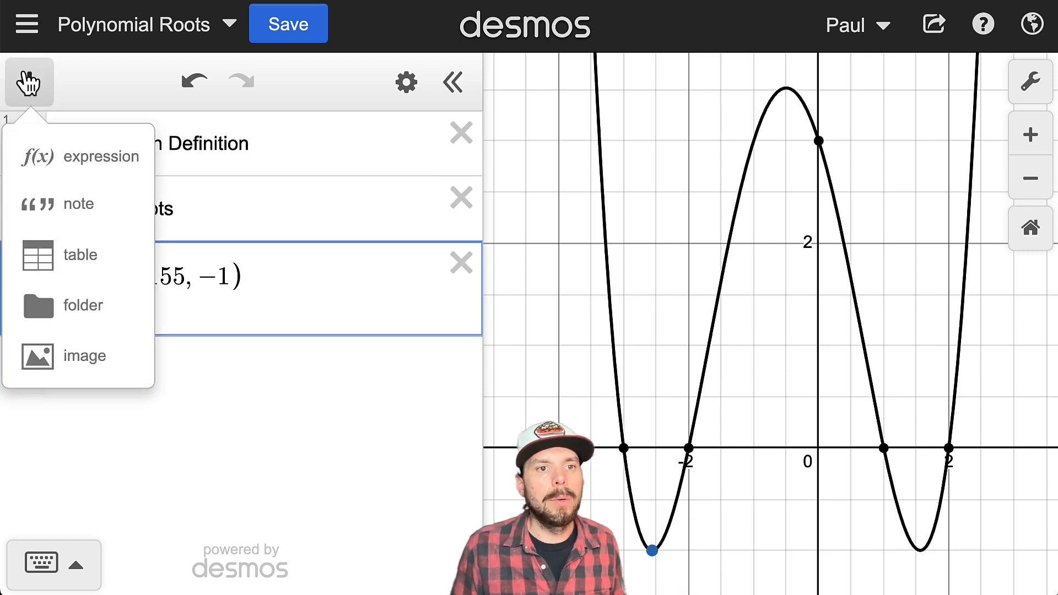
click(38, 313)
drag(48, 396, 37, 330)
click(182, 274)
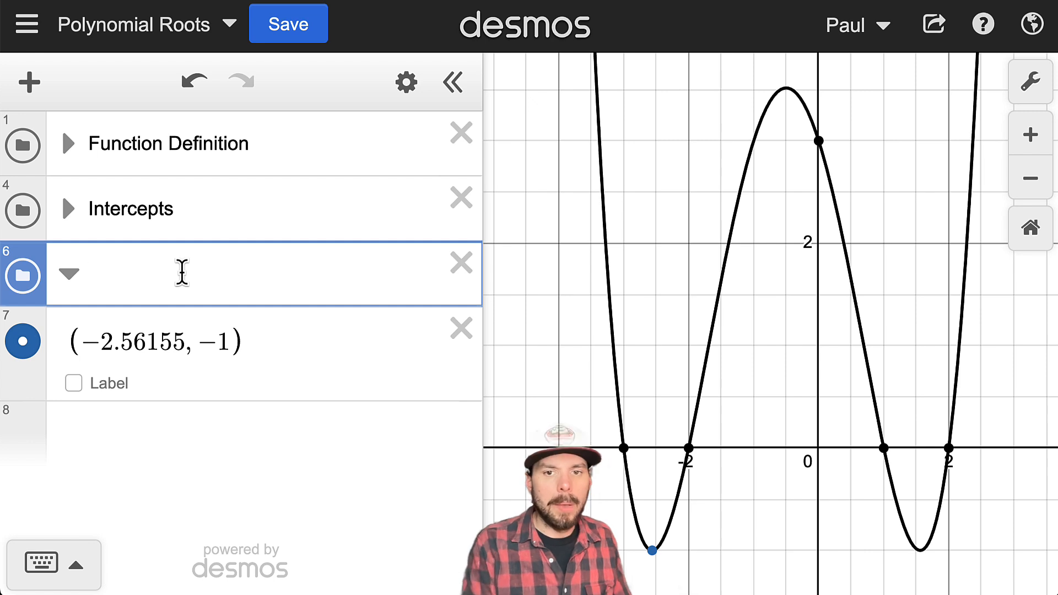
text(Exrem)
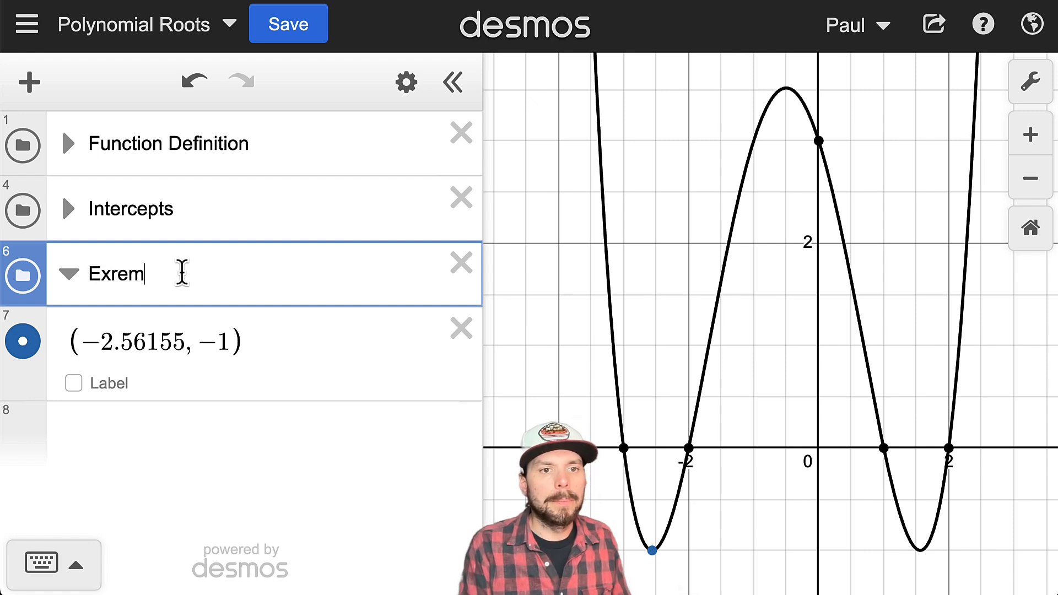
key(BackSpace)
key(BackSpace)
key(BackSpace)
text(trema)
key(Return)
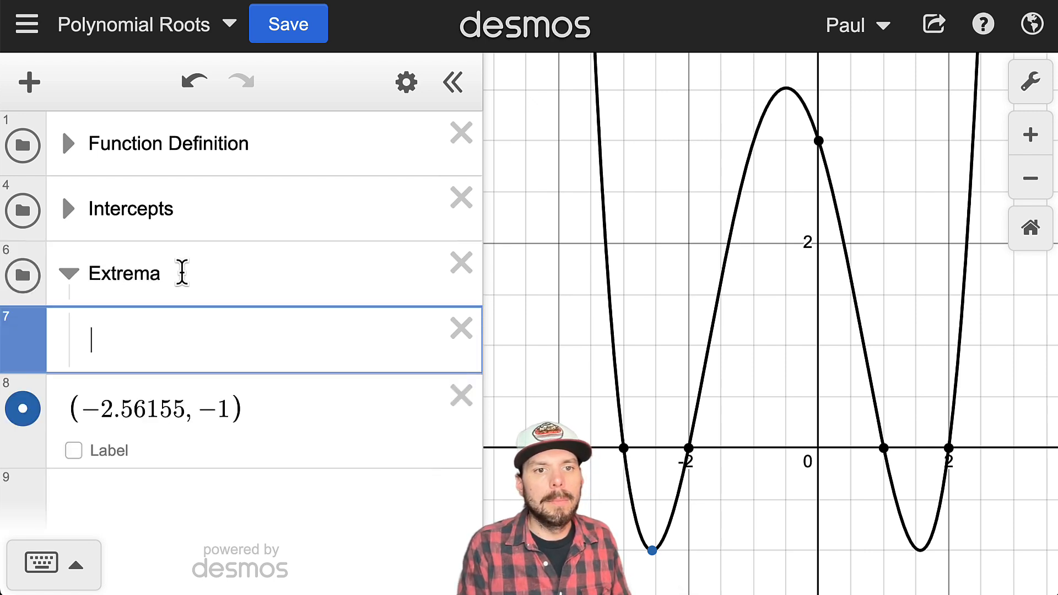
drag(64, 449, 94, 405)
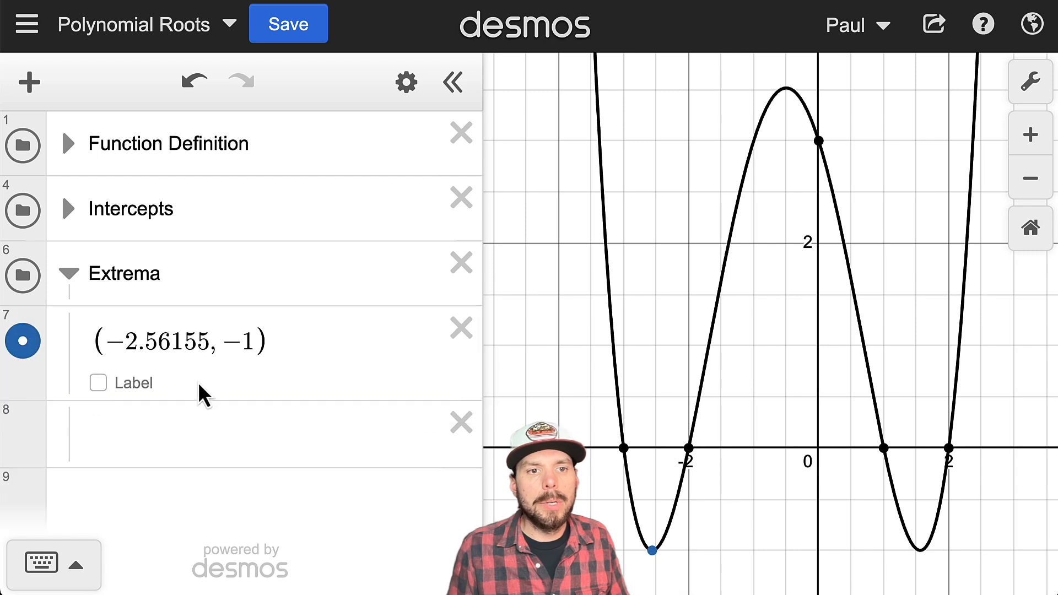
- Export the curve's local maximum to the expression list and place it in the Extrema folder below the first minimum
click(652, 552)
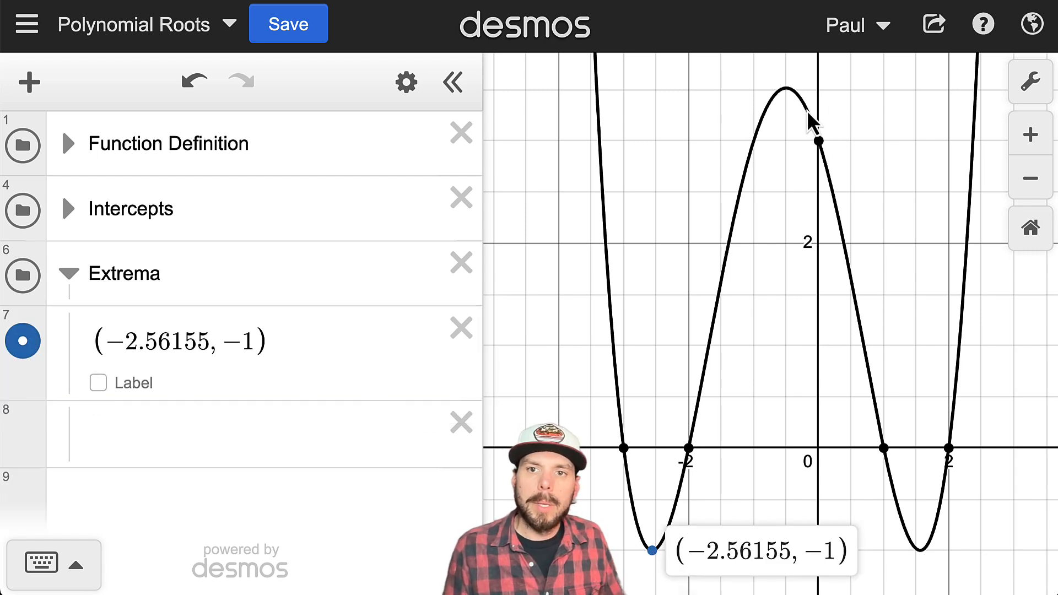
click(820, 142)
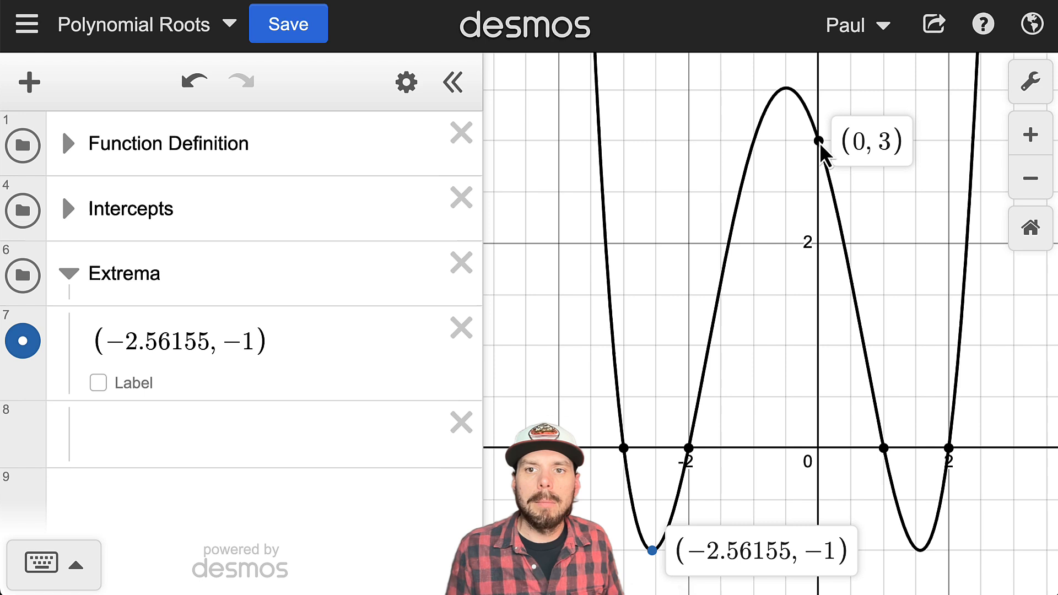
click(786, 89)
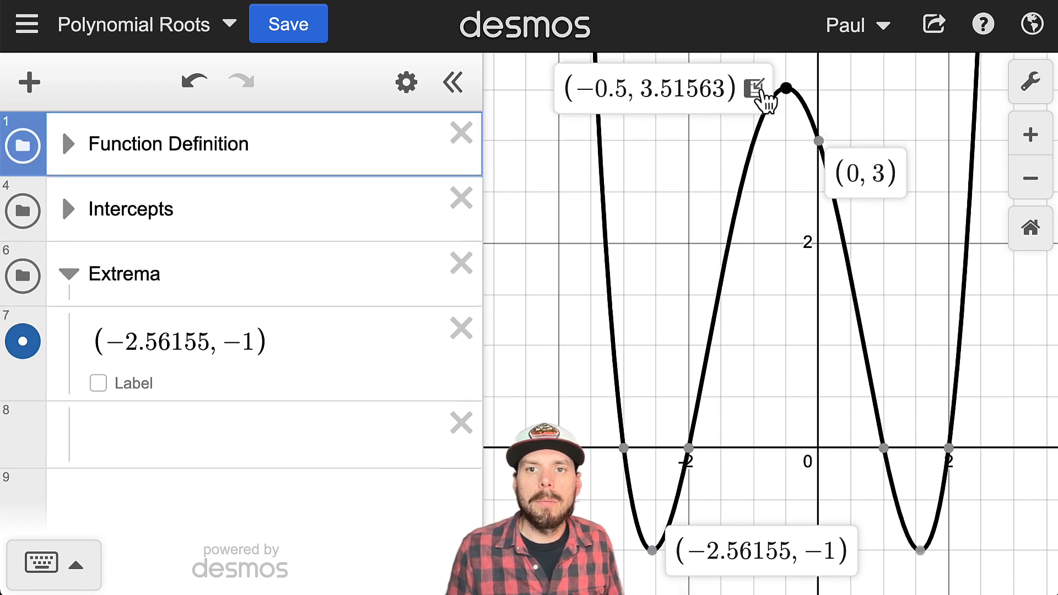
click(753, 88)
drag(9, 490, 234, 393)
- Export the curve's minimum at positive x to the expression list and place it in the Extrema folder below the maximum
click(901, 553)
mouse_move(919, 553)
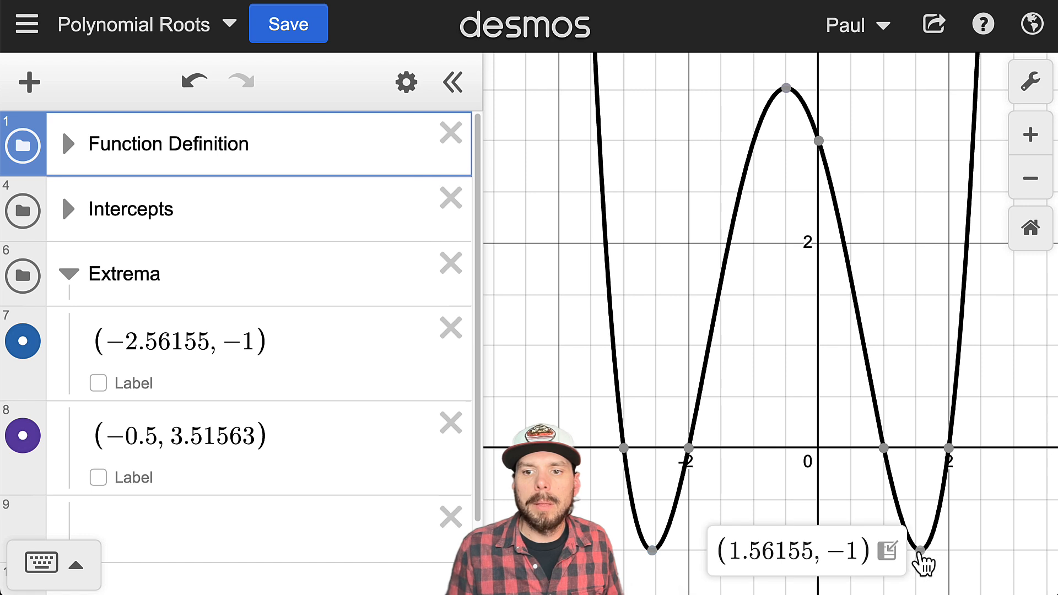
click(888, 551)
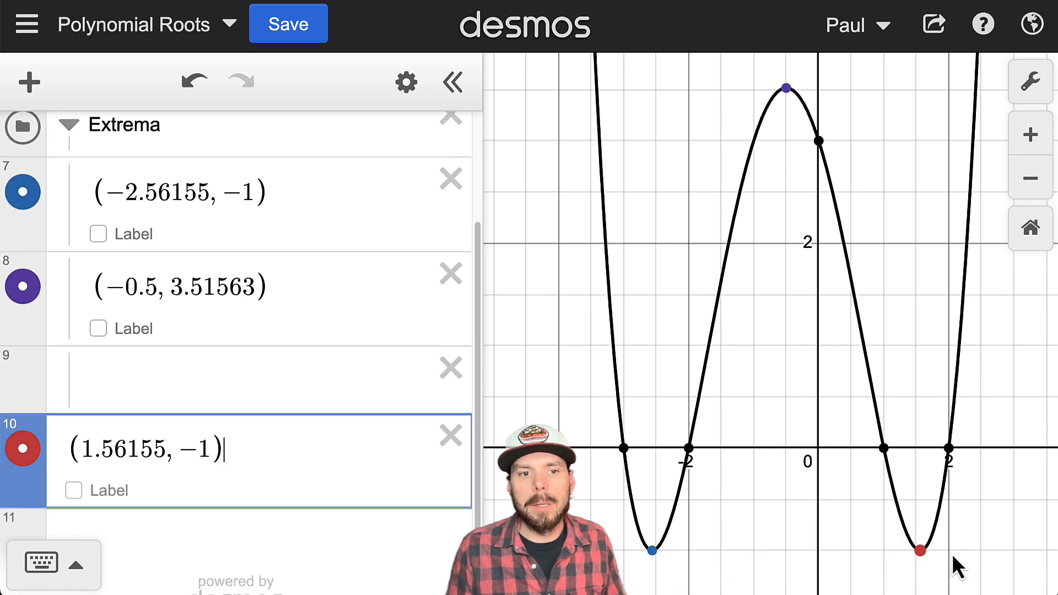
drag(35, 500, 66, 432)
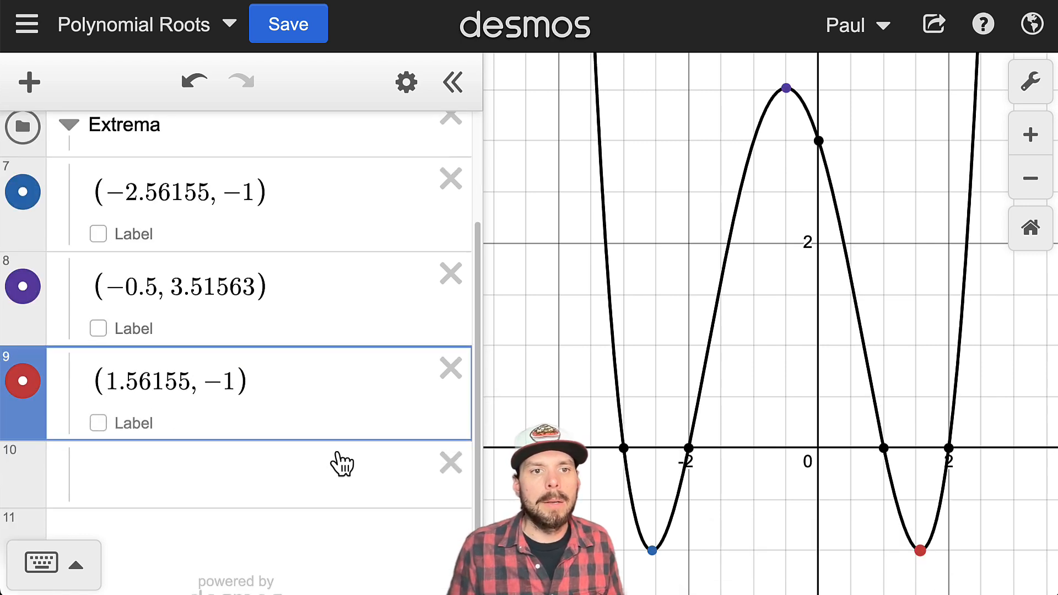
- Graph the horizontal line y=2 in a new expression below the three extrema points
drag(202, 196, 106, 246)
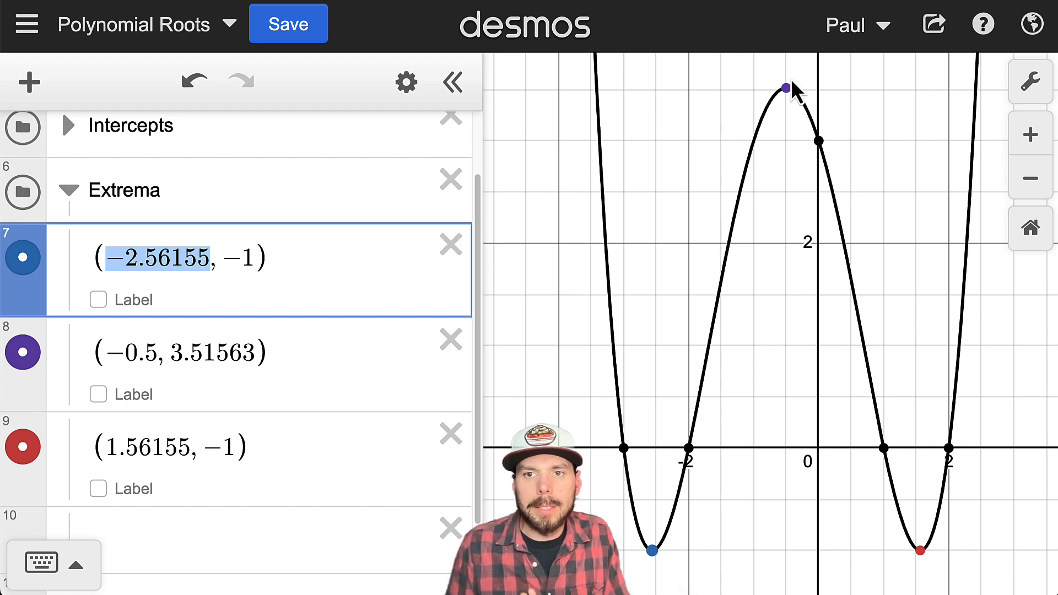
click(279, 439)
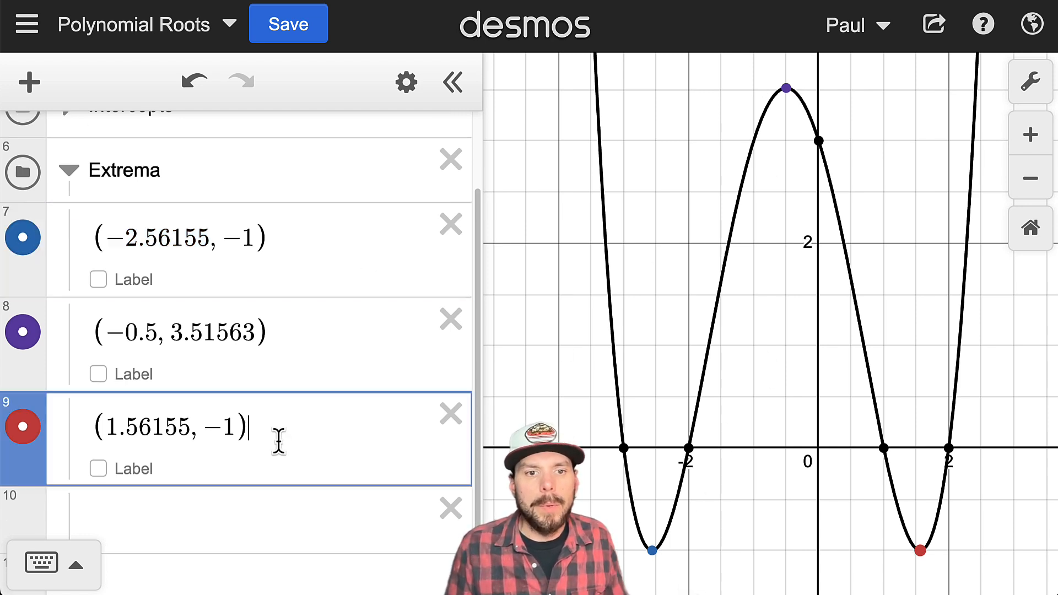
key(Return)
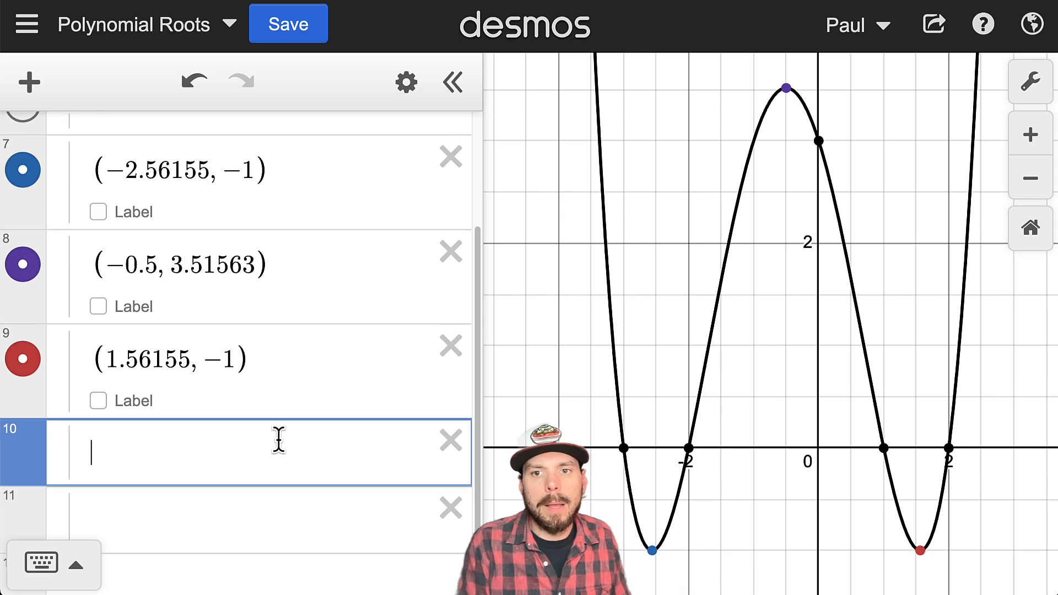
text(y=2)
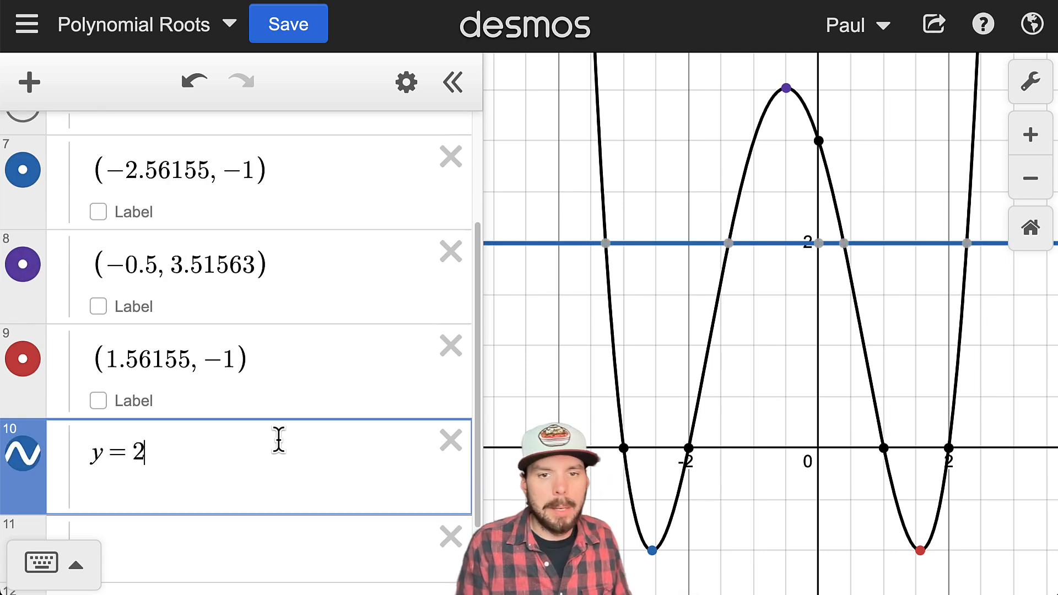
- Show the coordinates of the intersections between the line y=2 and the polynomial curve
click(606, 243)
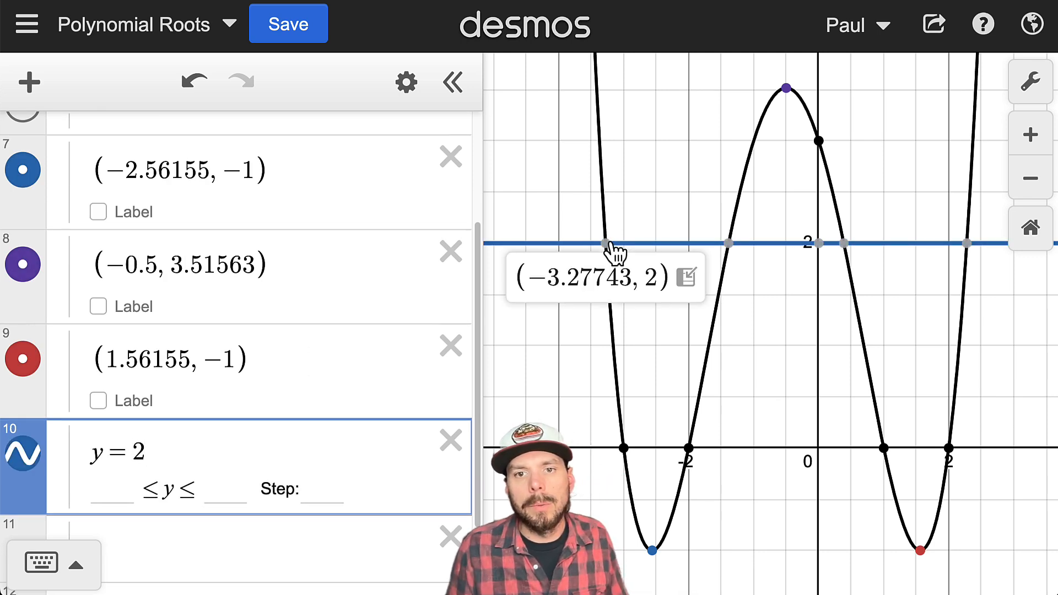
click(728, 243)
click(841, 246)
click(728, 244)
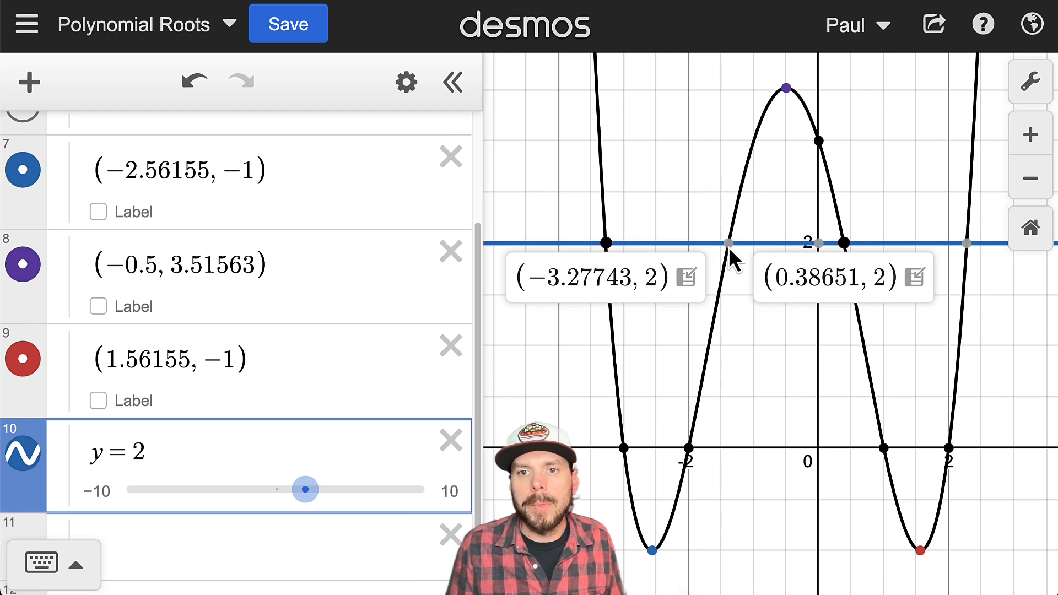
click(968, 244)
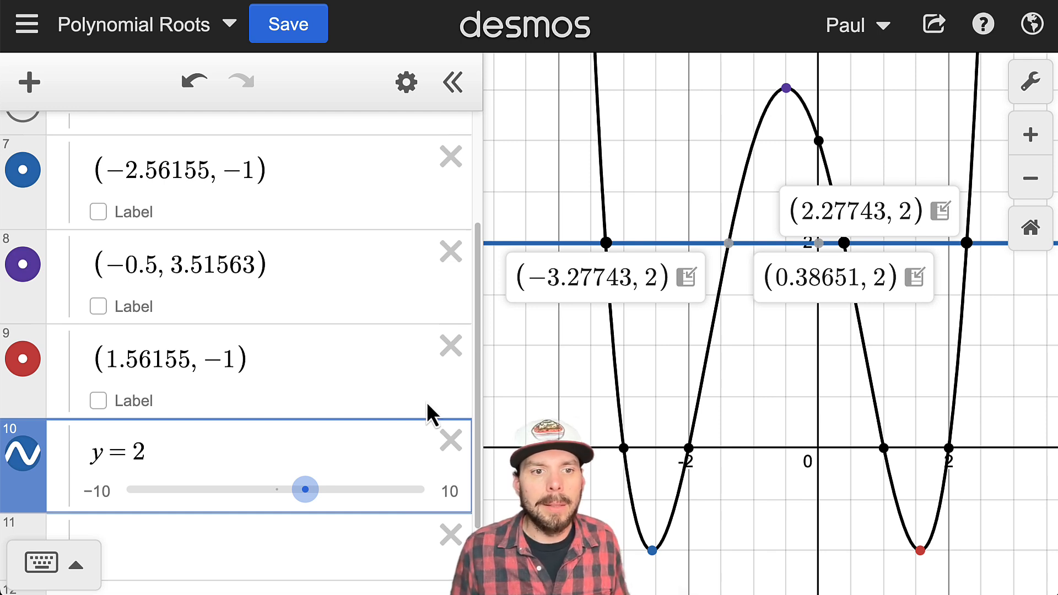
- Delete the y=2 line and the empty expression below the extrema points
click(447, 442)
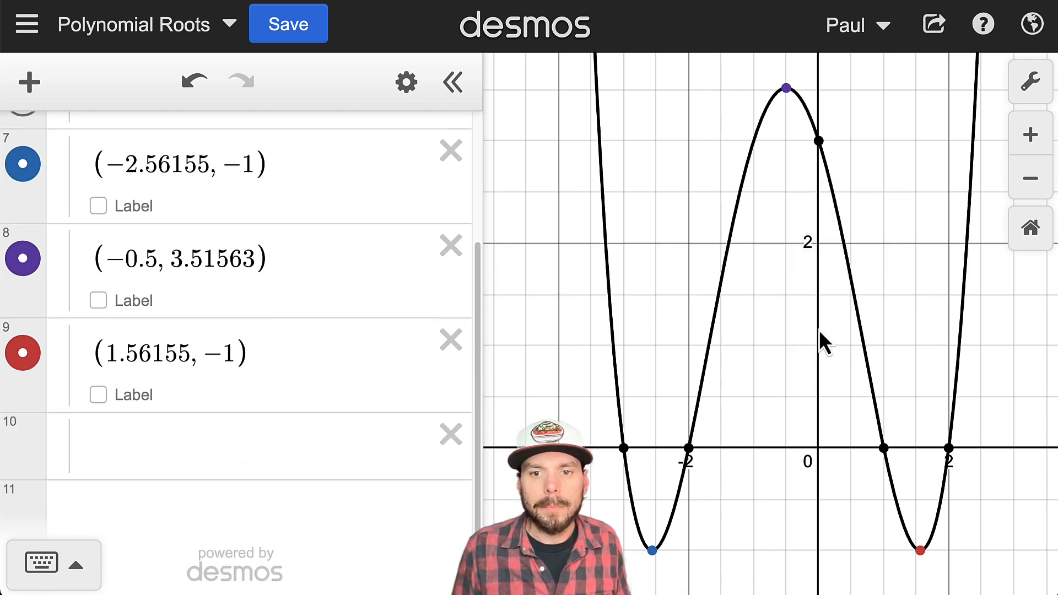
scroll(318, 398, up, 3)
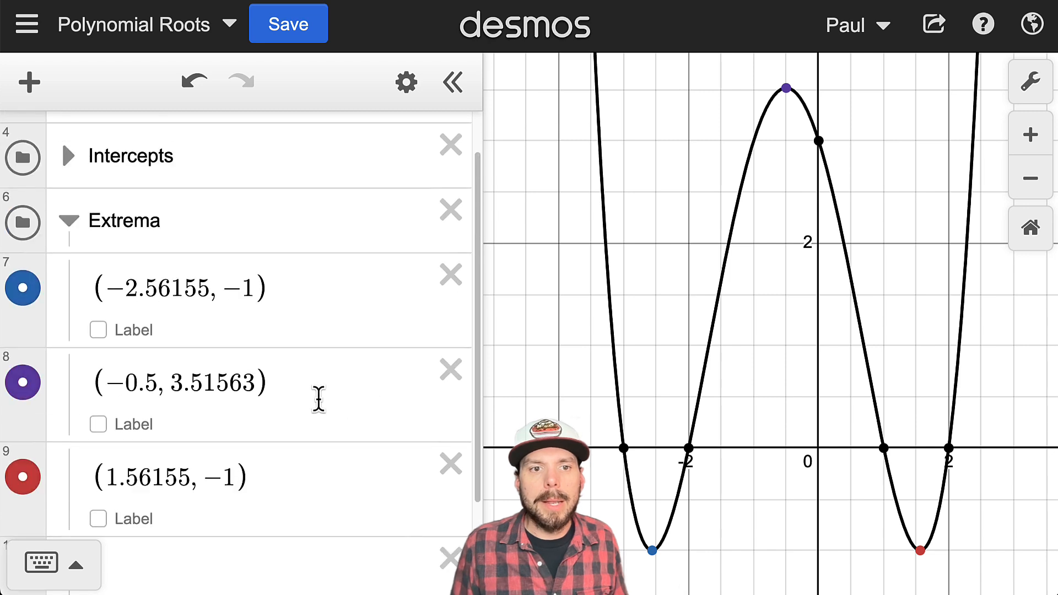
scroll(439, 519, down, 1)
click(448, 545)
- Label the point (−2.56155, −1) as "Absolute minimum"
click(108, 310)
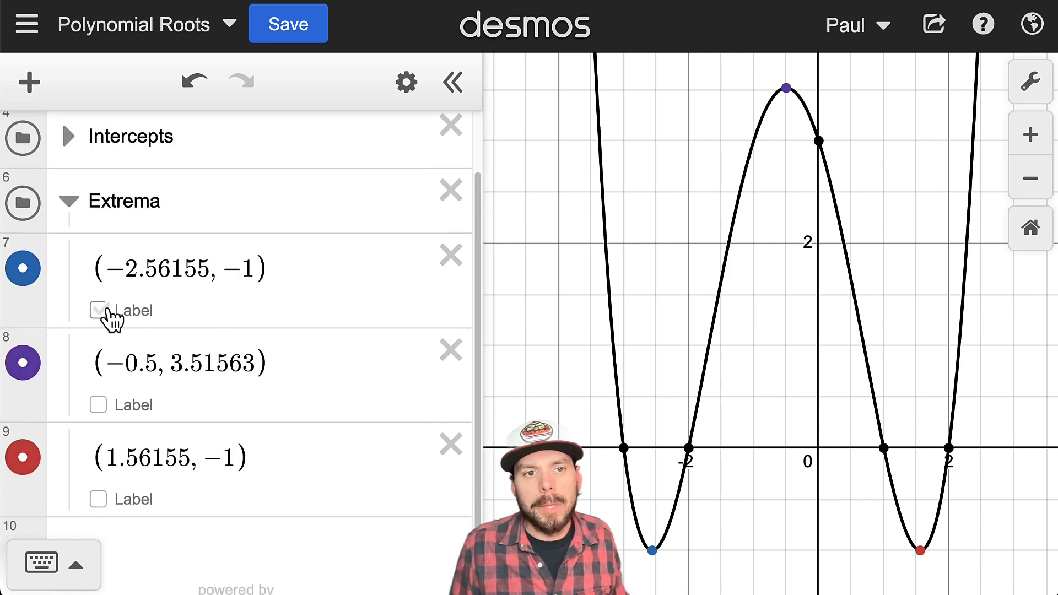
click(176, 314)
scroll(675, 411, down, 1)
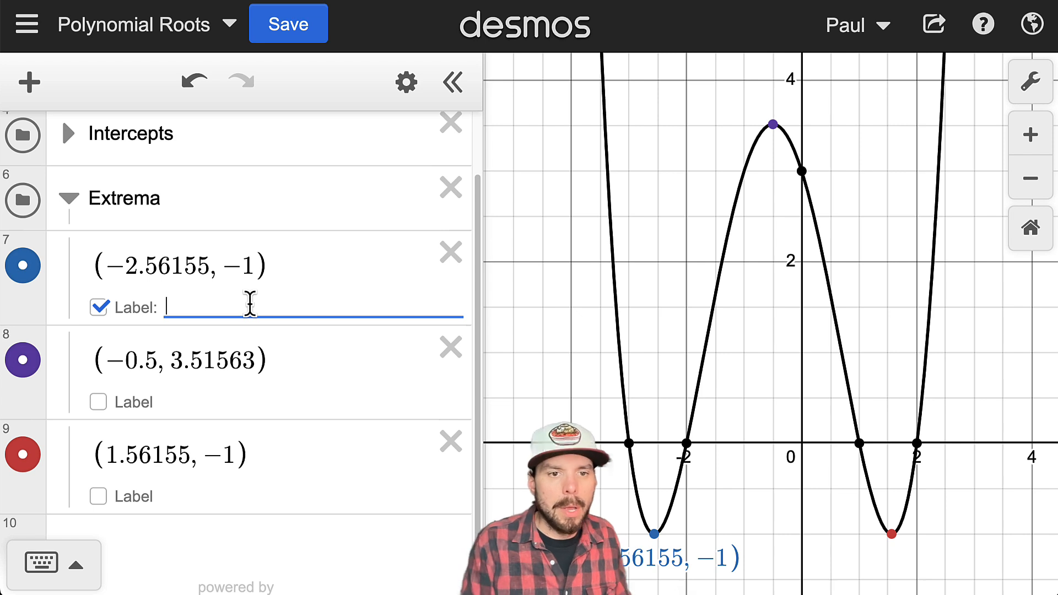
text(Anb)
key(BackSpace)
key(BackSpace)
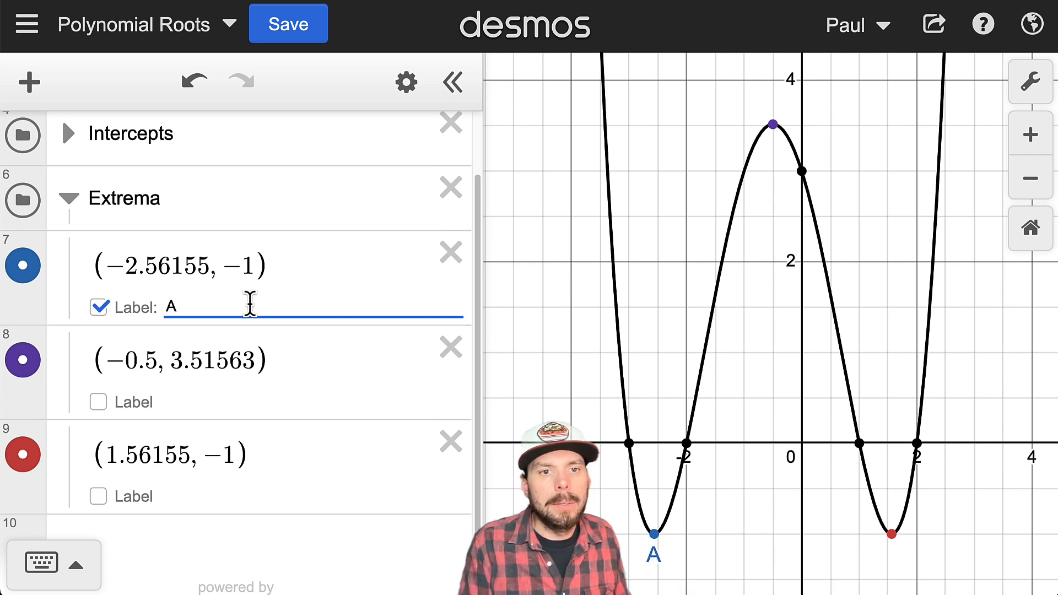
text(bsolut)
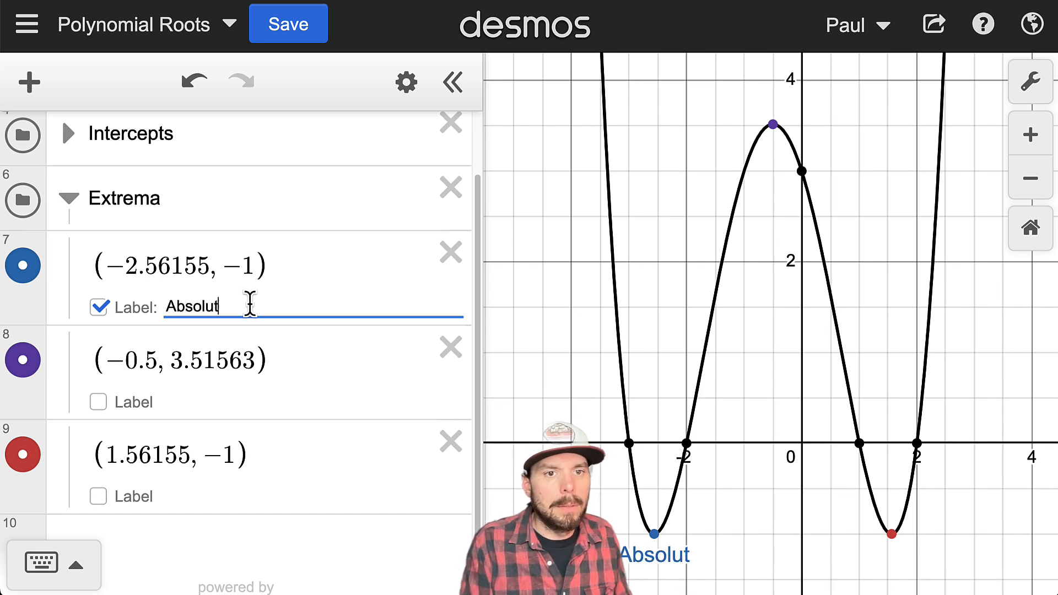
text(e mini)
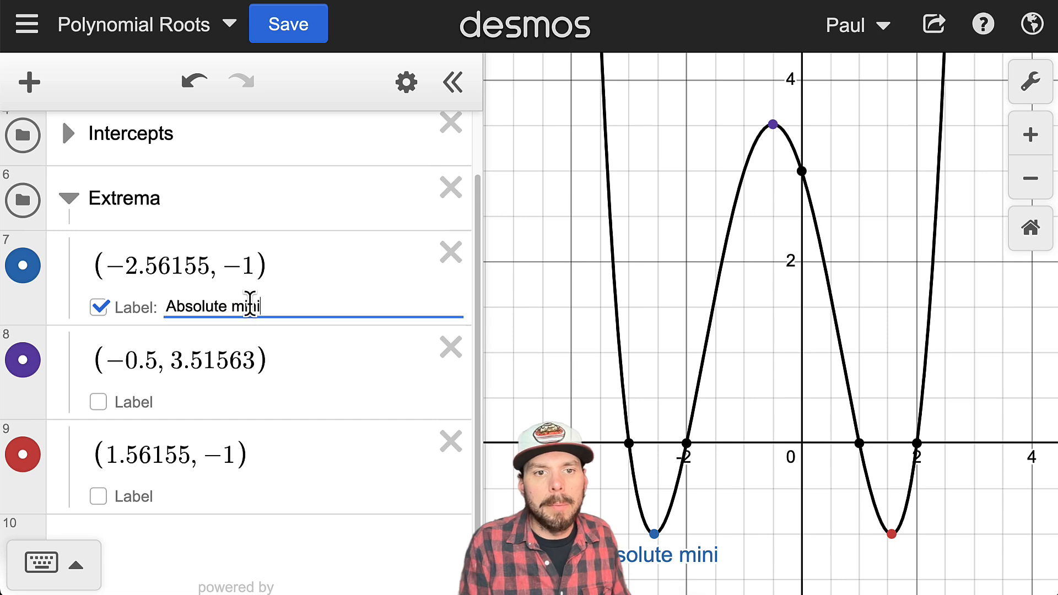
text(mum)
- Place the Absolute minimum label below and left of its point, and turn off the point marker
click(406, 82)
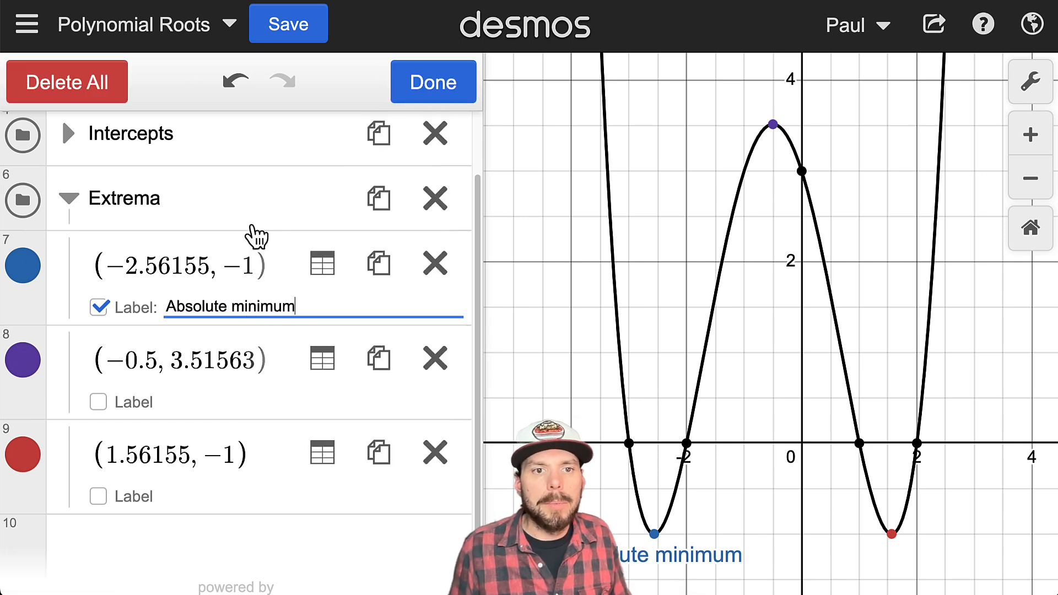
click(26, 275)
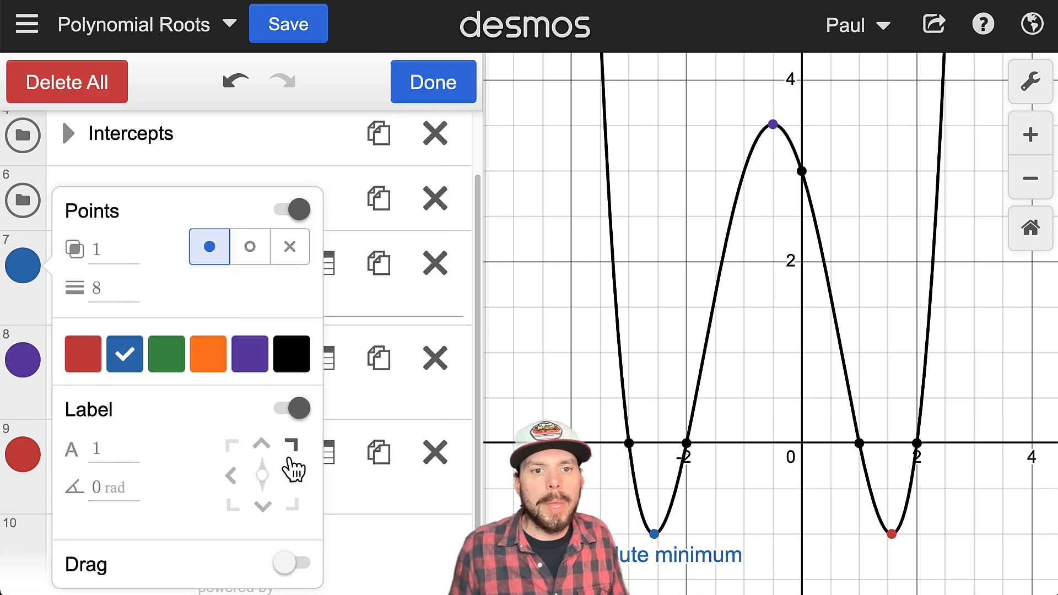
click(262, 445)
click(232, 444)
click(233, 504)
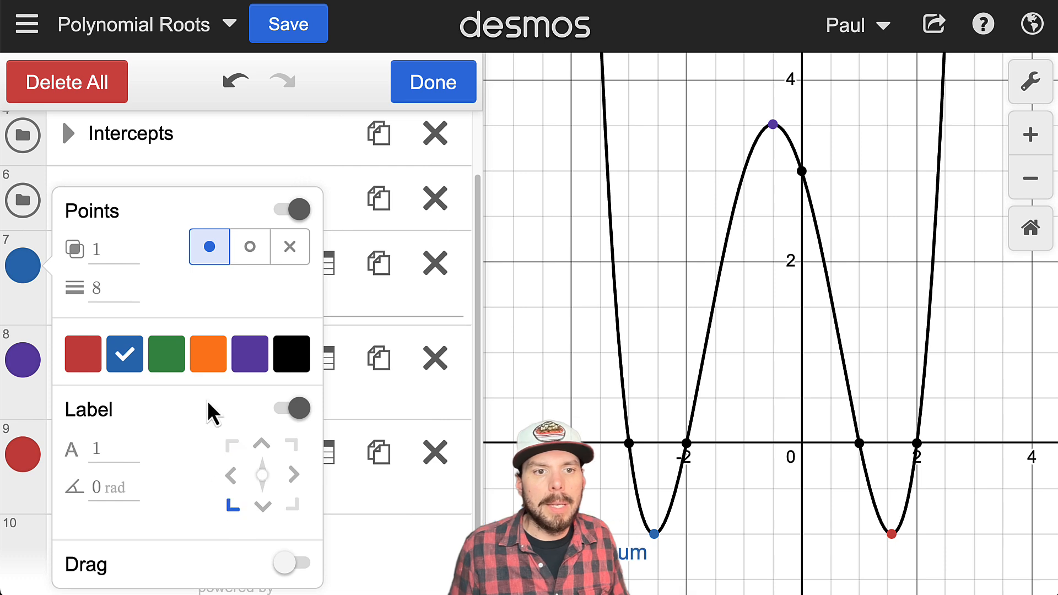
click(308, 212)
click(432, 99)
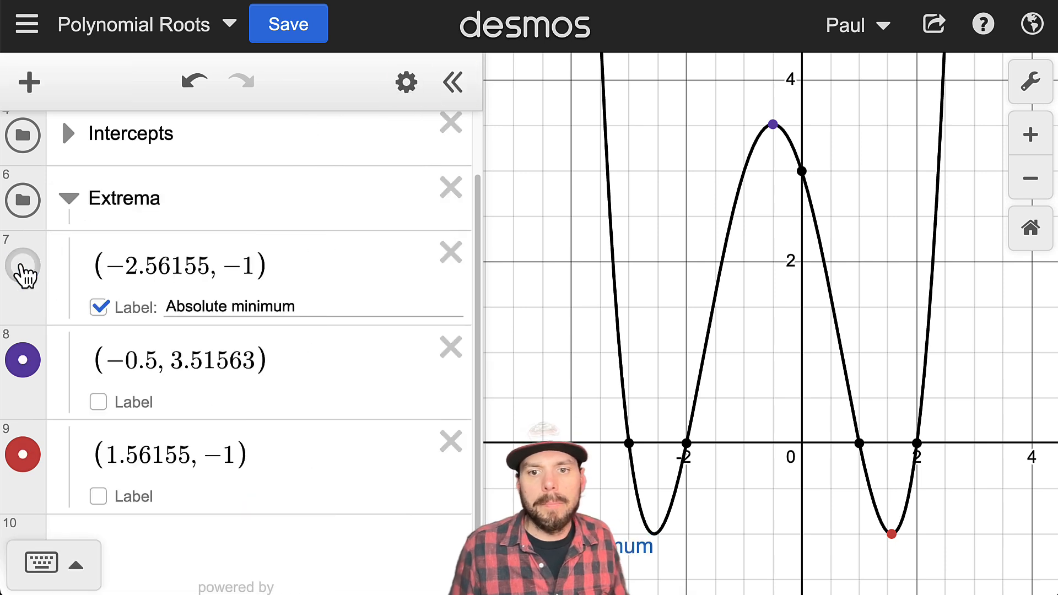
- Try the Absolute minimum label to the right of and above its point, and set it back to below left
drag(604, 568, 707, 534)
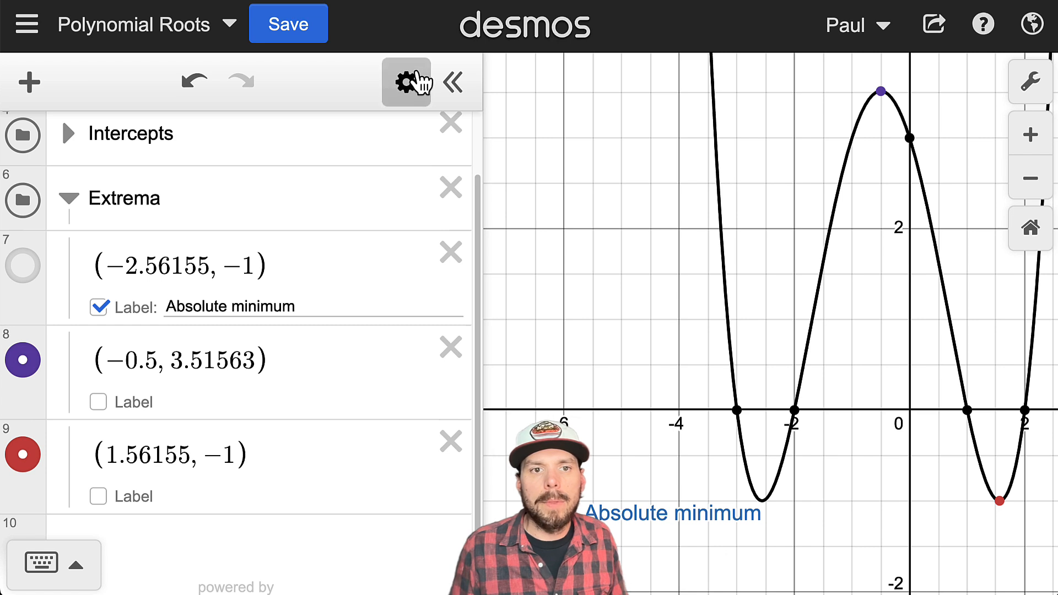
click(406, 84)
click(23, 270)
click(294, 378)
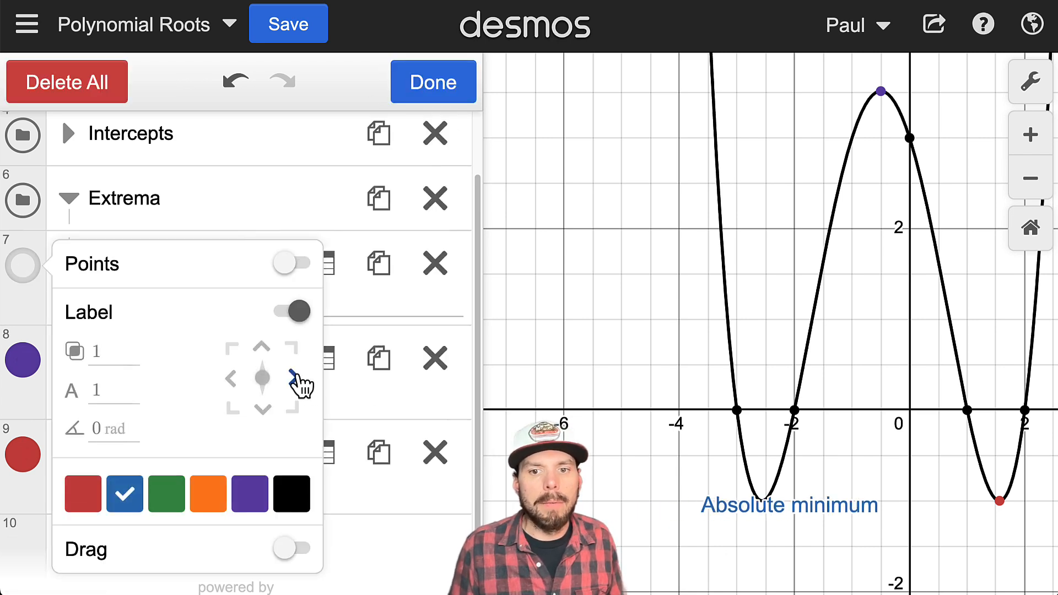
click(261, 348)
click(233, 408)
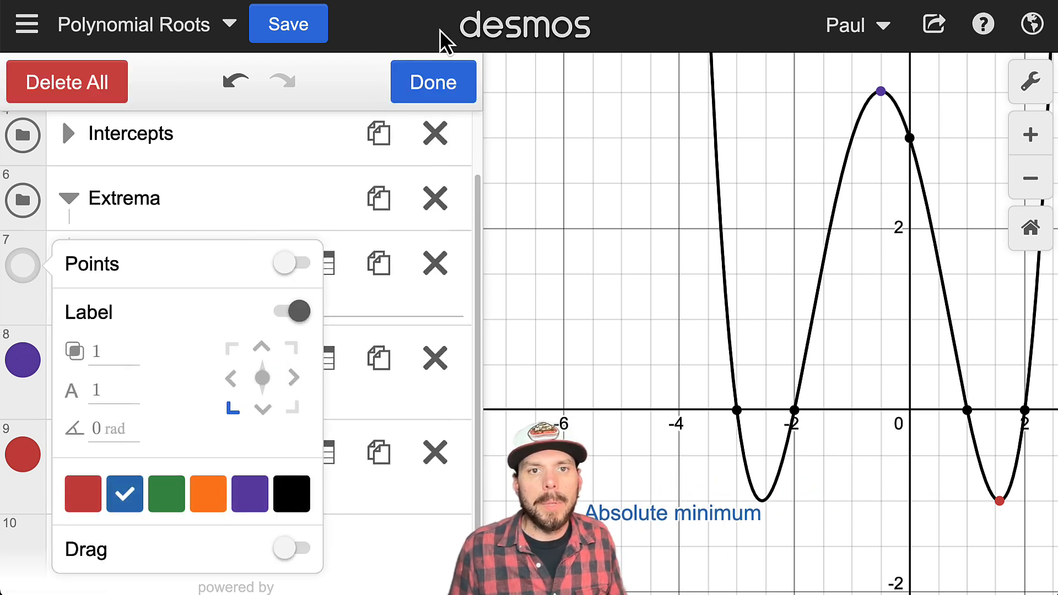
click(422, 87)
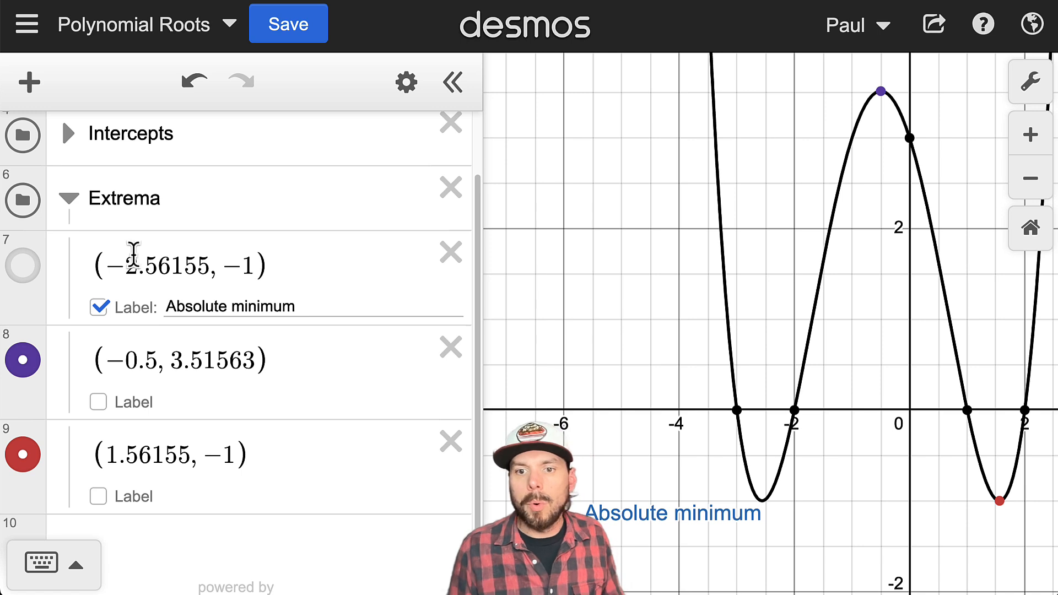
- Hide the contents of the Extrema folder and show the coordinates of the curve's minimum at negative x
scroll(597, 455, down, 2)
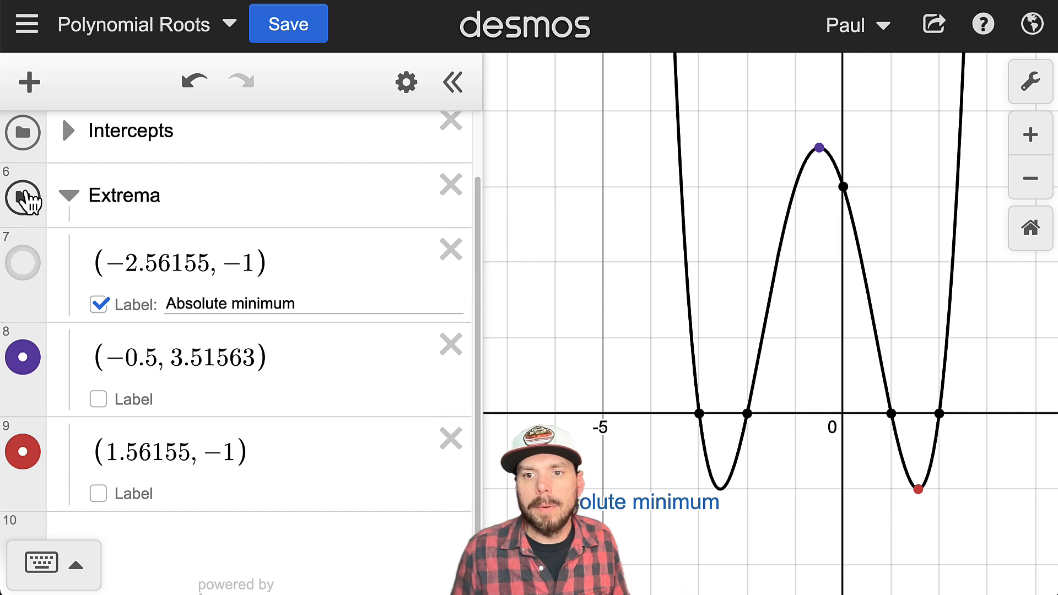
click(23, 196)
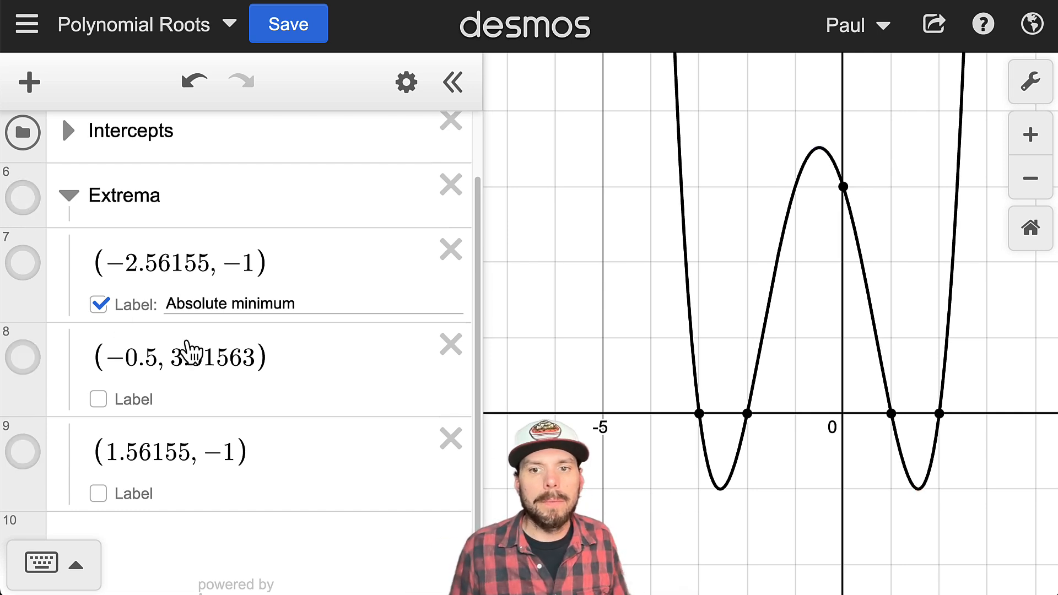
scroll(249, 350, down, 1)
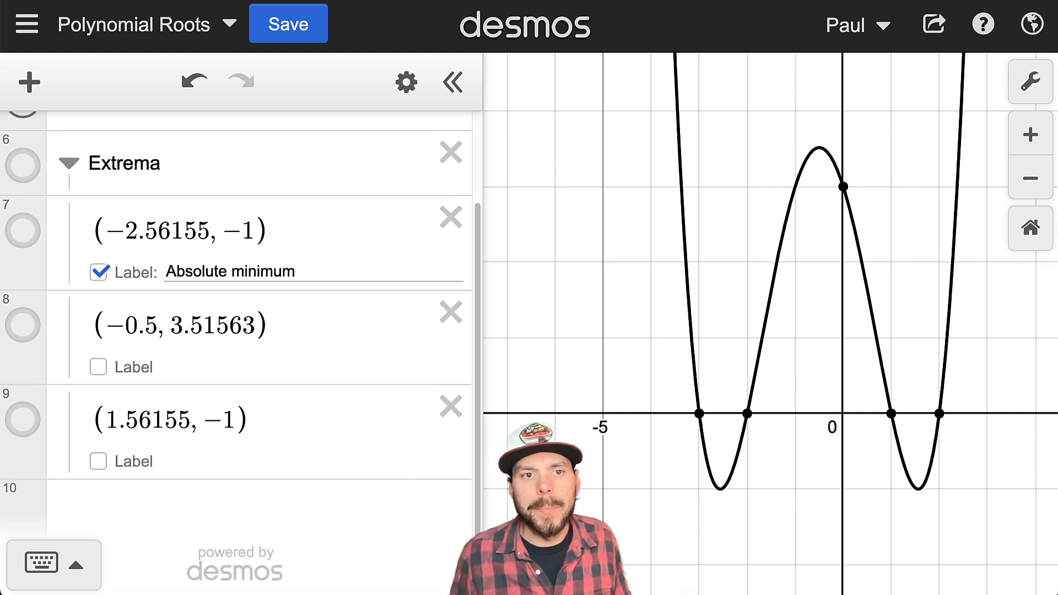
drag(772, 466, 730, 465)
click(679, 489)
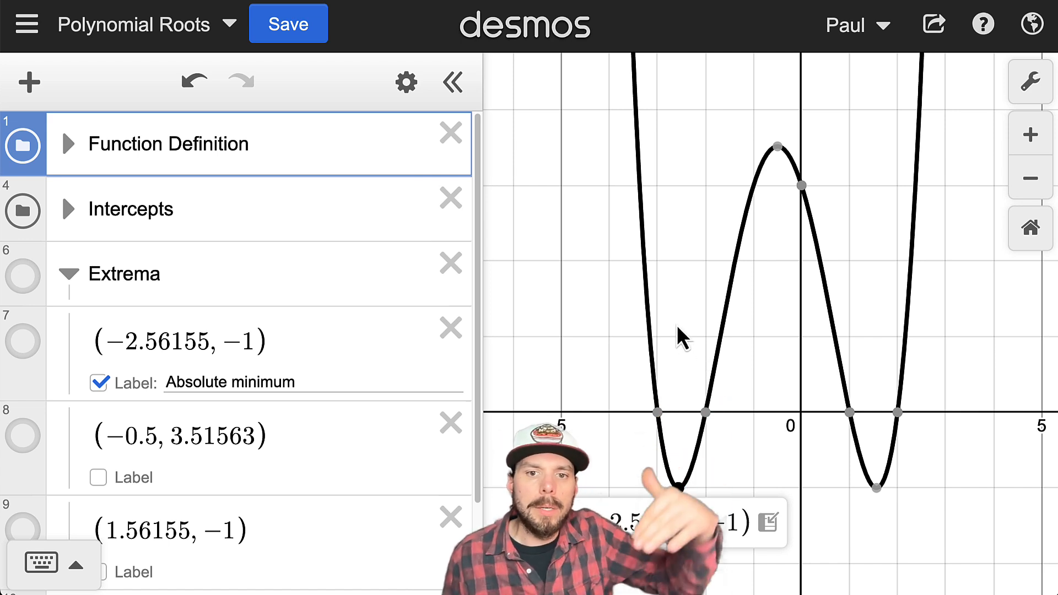
- Add the inequality x < −2.56155 below the extrema points, reusing the minimum's x-coordinate, and turn its folder's graphs on
scroll(260, 306, down, 3)
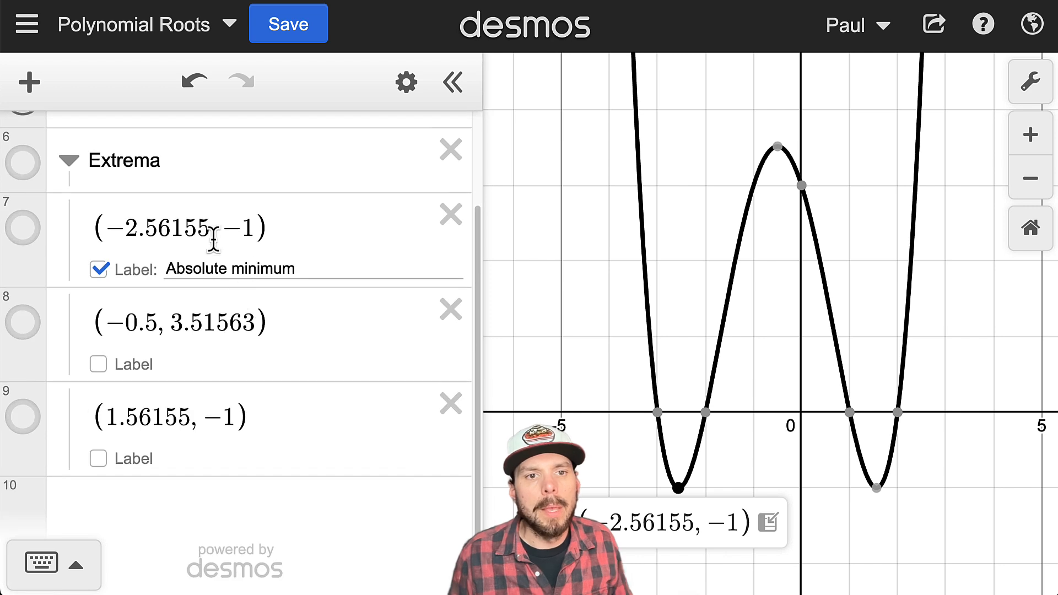
drag(213, 234, 110, 246)
key(ctrl+c)
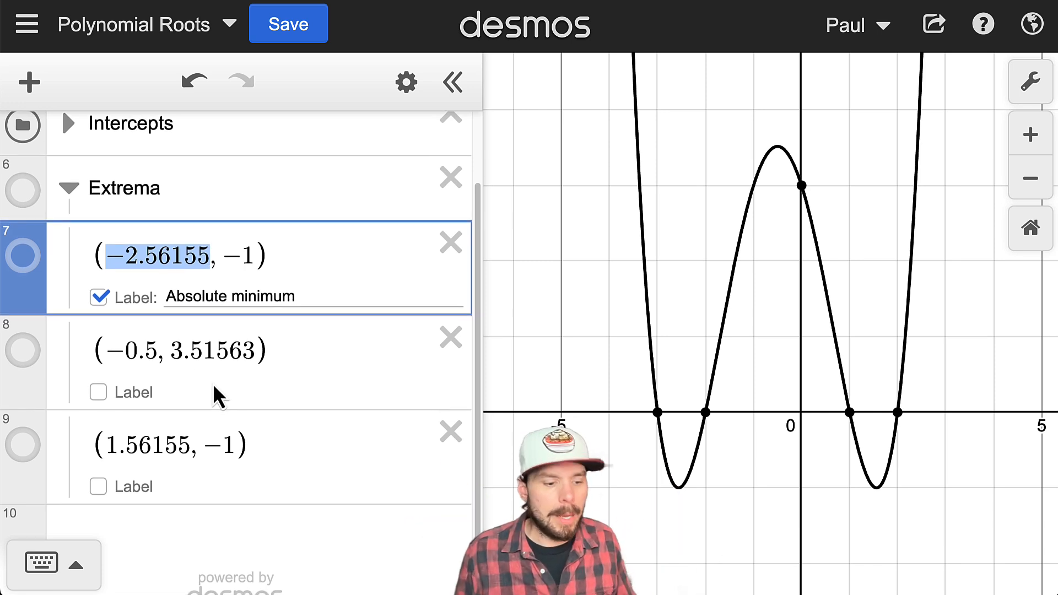
click(309, 469)
key(Return)
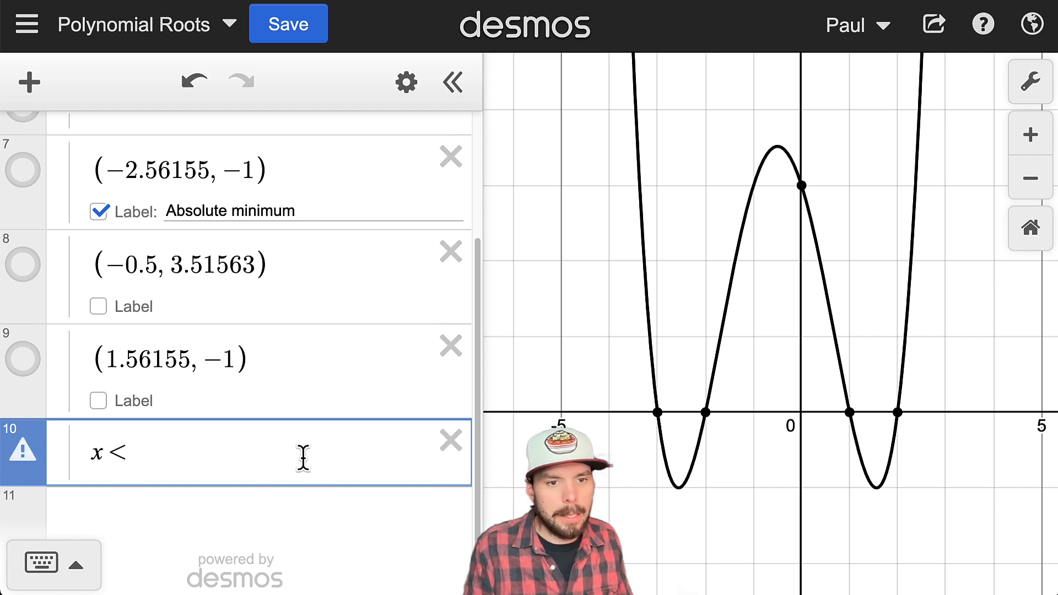
text(x<)
key(ctrl+v)
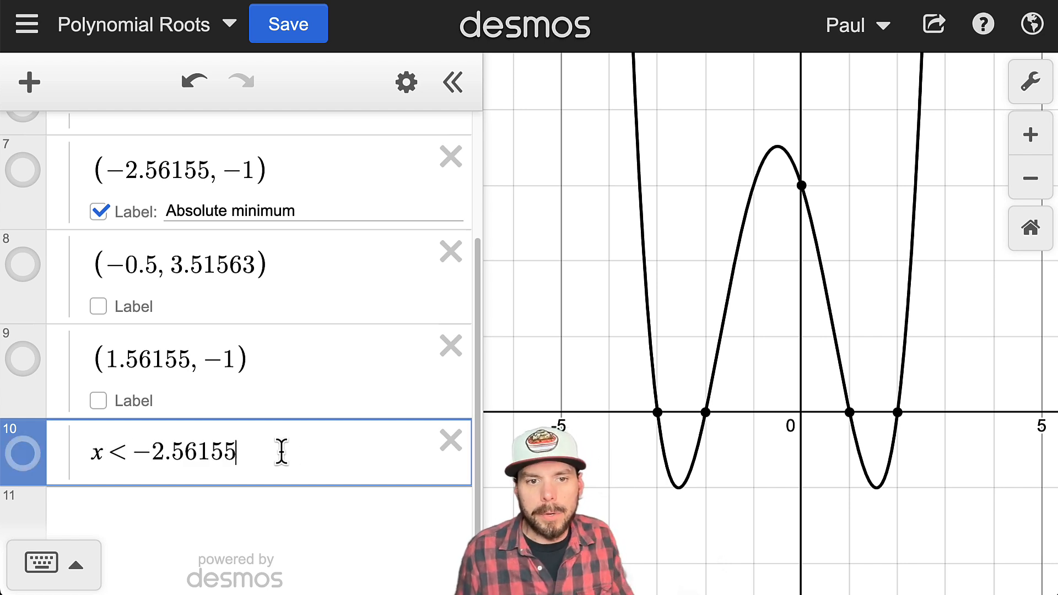
key(Return)
click(36, 393)
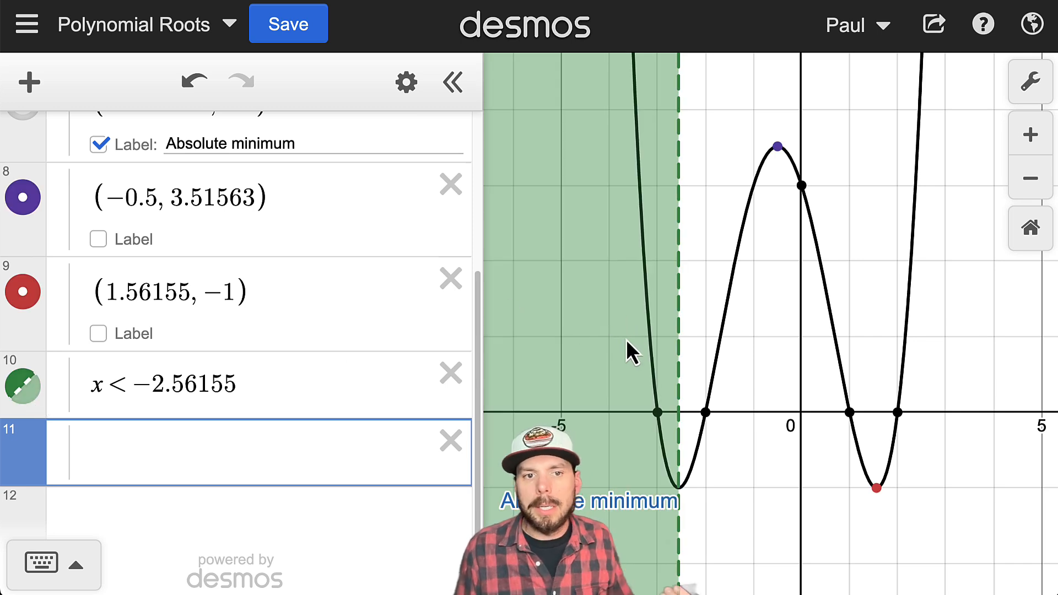
- Change the colour of the x < −2.56155 region to red
click(406, 83)
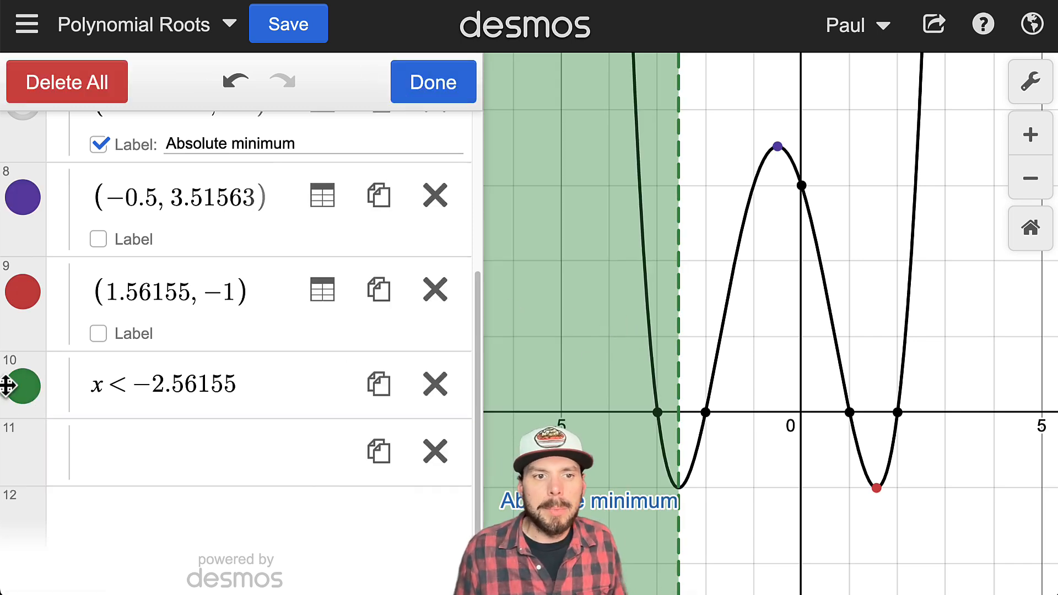
click(22, 386)
click(86, 474)
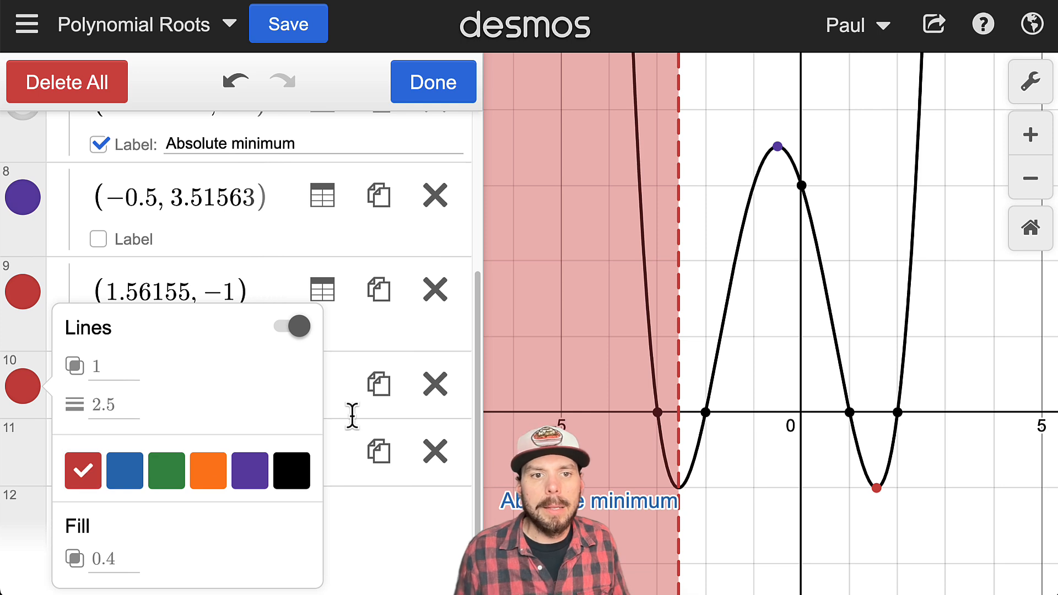
click(447, 101)
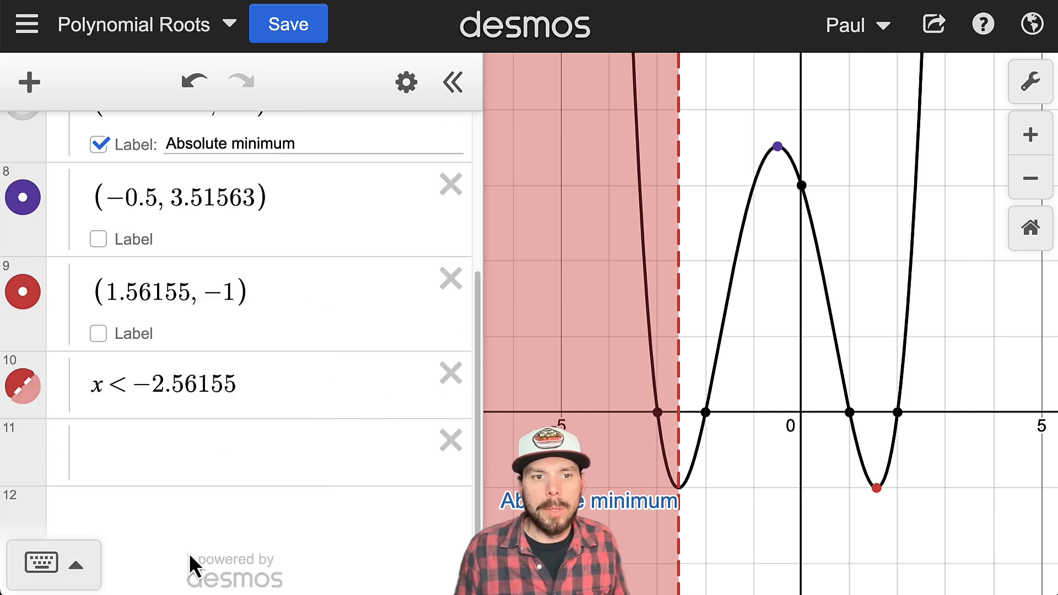
- Add the inequality −2.56155 < x < −0.5 in the empty expression, reusing the x-coordinates of the first two extrema
click(226, 449)
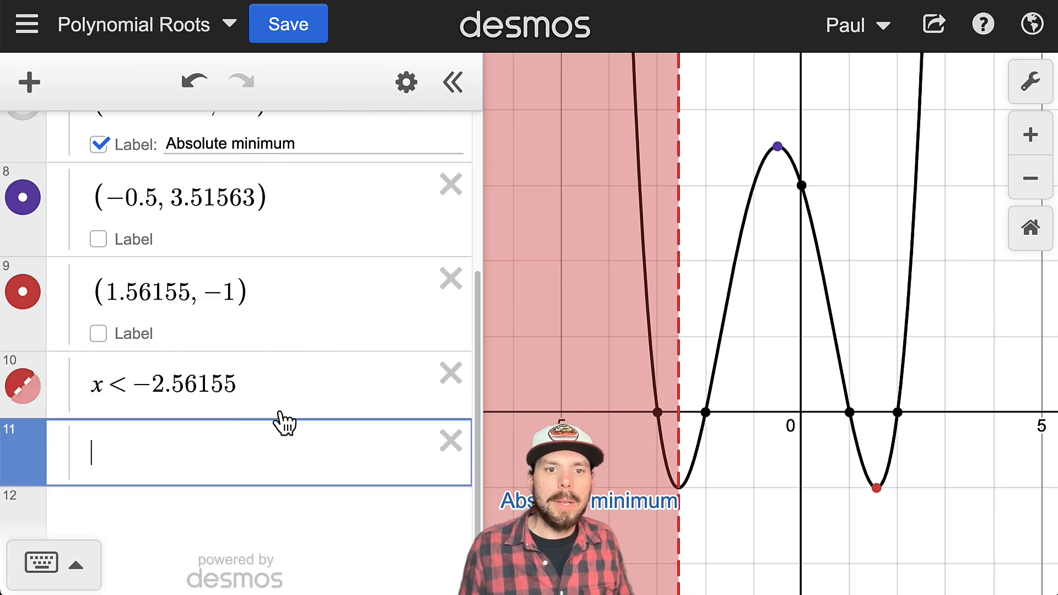
drag(236, 374, 144, 377)
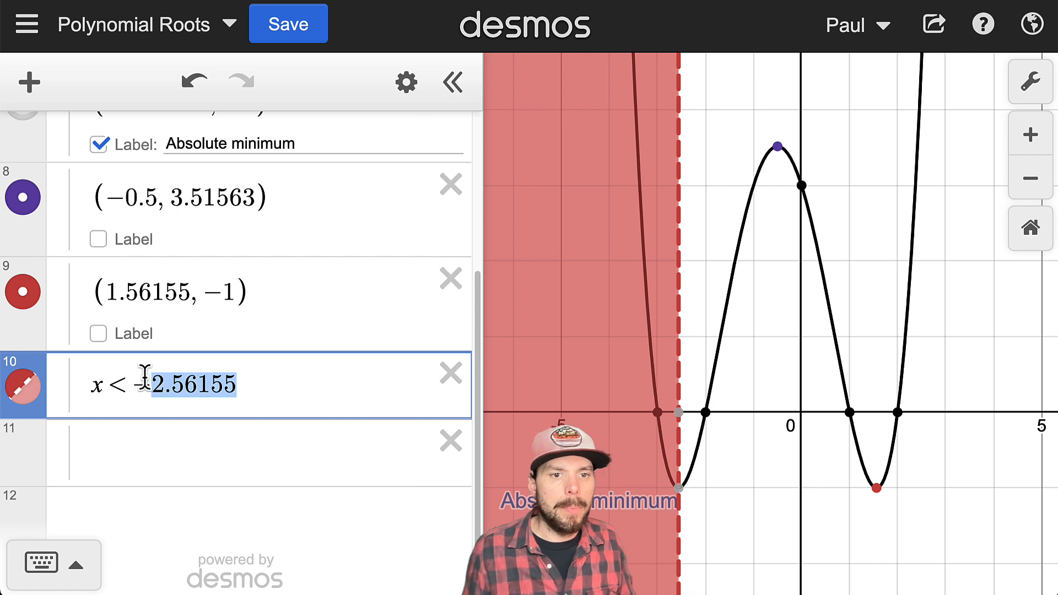
click(141, 478)
text(-2.56155)
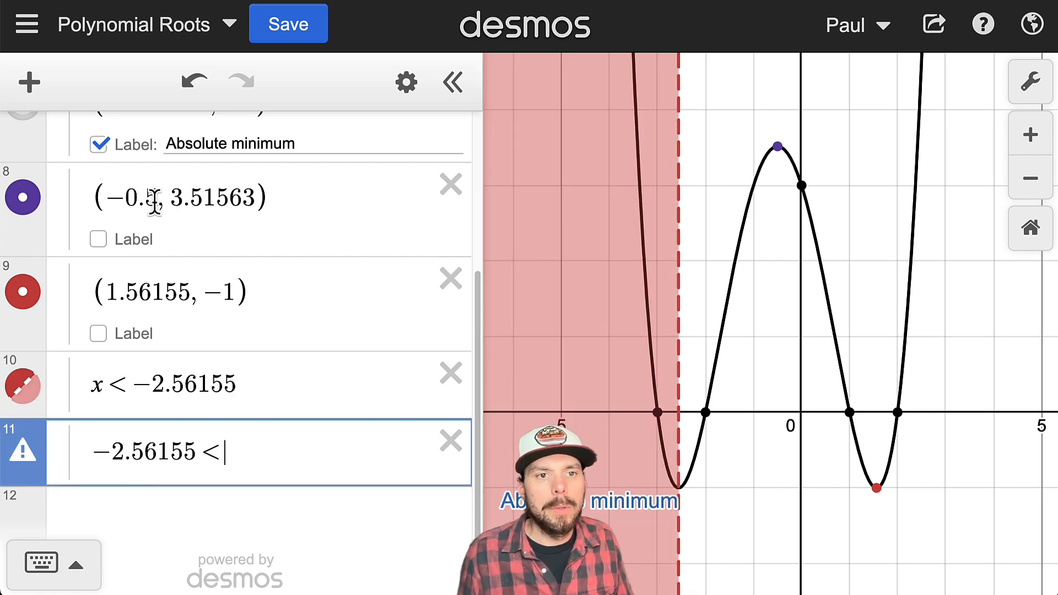
drag(153, 201, 118, 210)
key(ctrl+c)
click(247, 524)
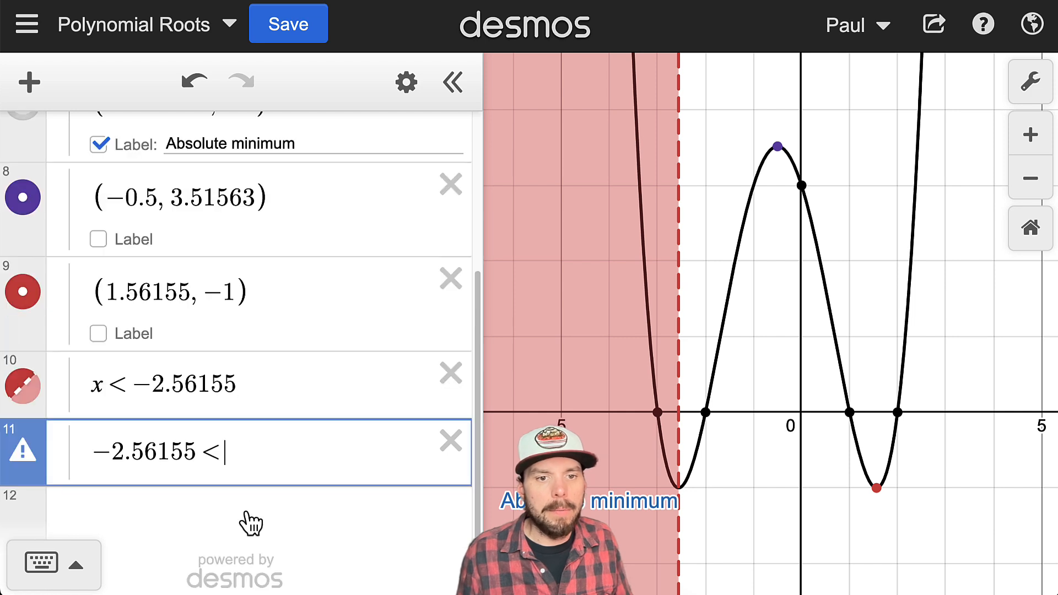
key(ctrl+v)
text(x<)
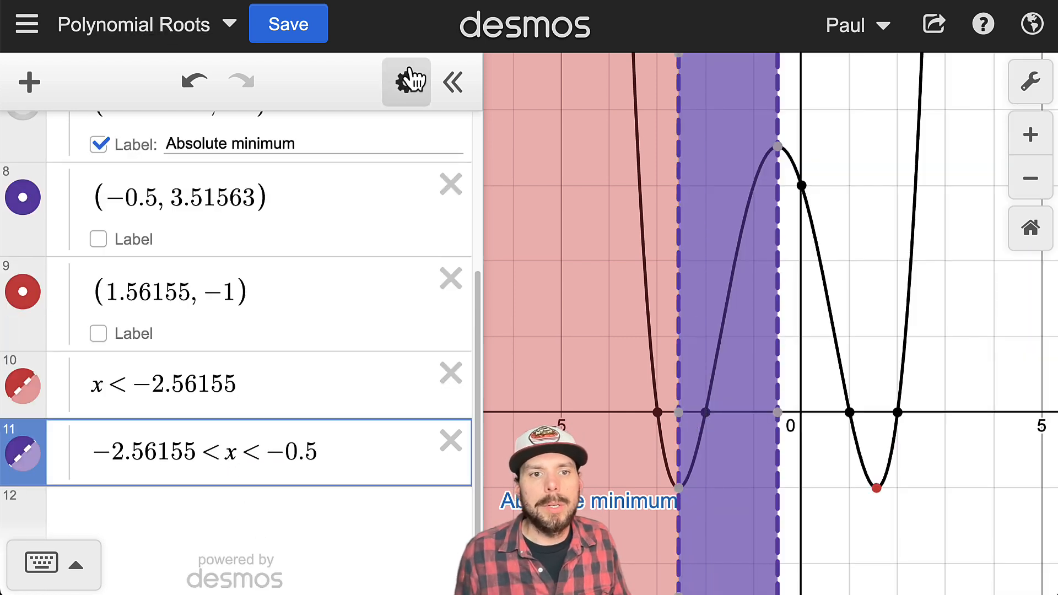
- Change the colour of the −2.56155 < x < −0.5 region to blue
click(406, 83)
click(28, 450)
click(128, 471)
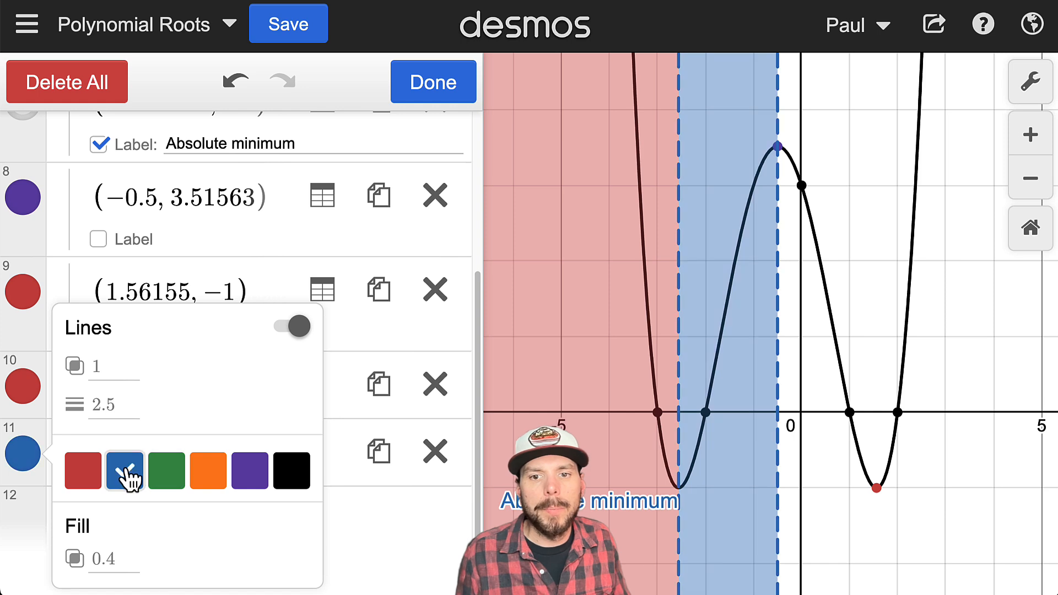
click(417, 90)
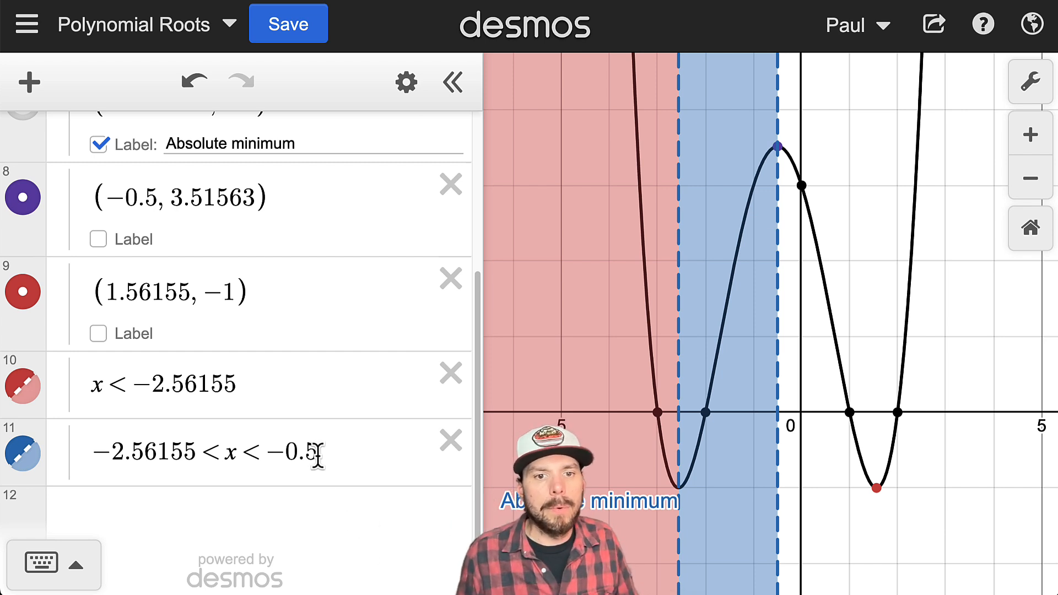
- Add the inequality −0.5 < x < 1.56155 below the blue interval, reusing the x-coordinates of the maximum and the last minimum
drag(317, 456, 272, 459)
key(super+c)
click(192, 528)
key(super+v)
text(<x<)
scroll(197, 468, up, 1)
drag(190, 280, 108, 284)
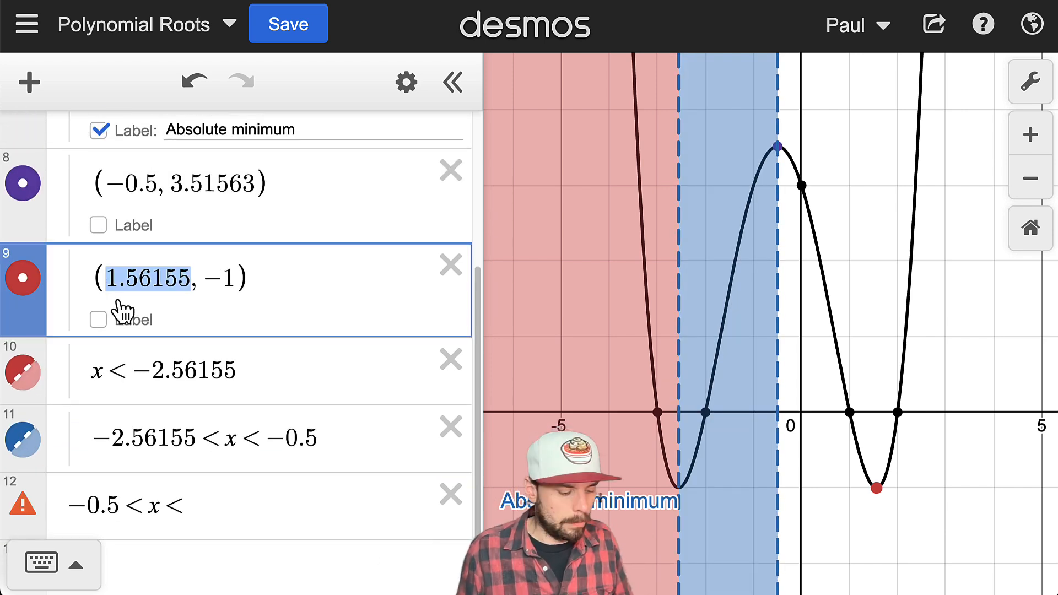
click(190, 505)
key(super+v)
- Change the colour of the −0.5 < x < 1.56155 region to red
click(24, 452)
click(86, 470)
click(432, 83)
- Add the inequality 1.56155 < x as a new expression below the other intervals
drag(307, 455, 205, 451)
key(Return)
key(super+v)
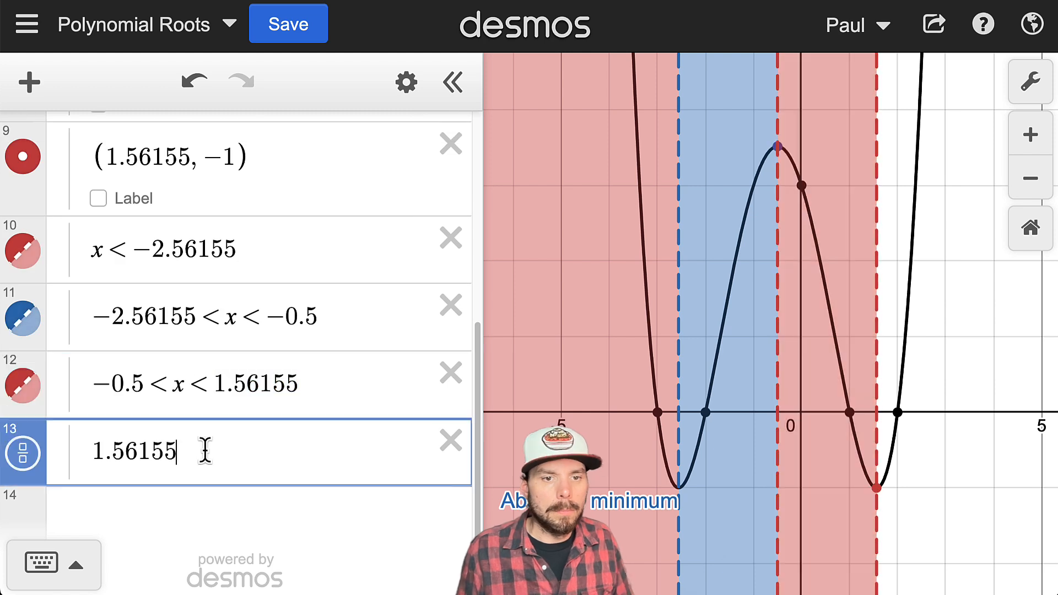
text(<x<)
key(BackSpace)
- Change the colour of the 1.56155 < x region to blue
click(406, 83)
click(23, 453)
click(130, 470)
click(432, 83)
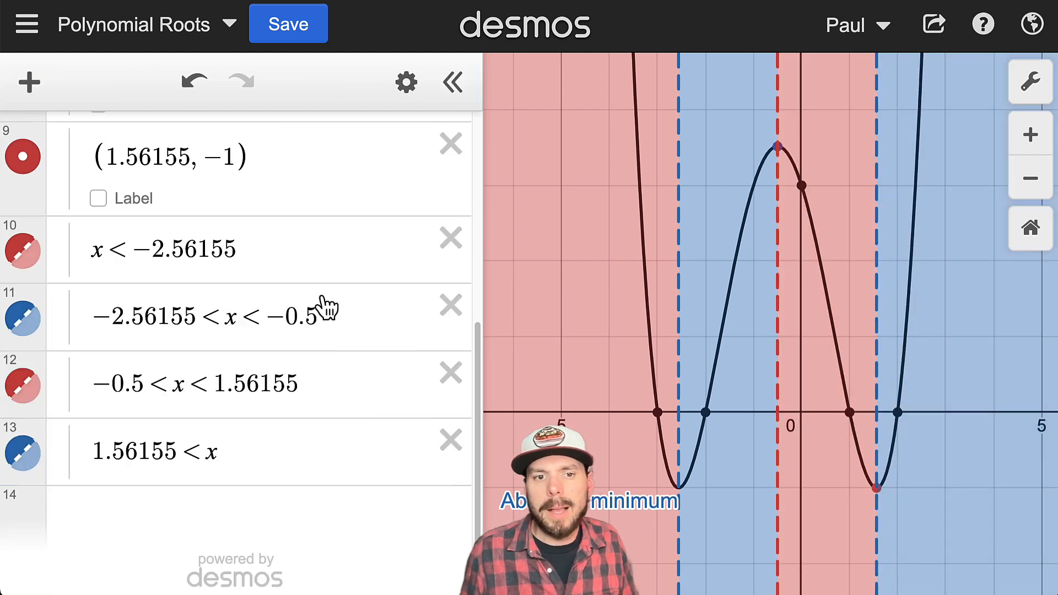
- Rewrite the last inequality, 1.56155 < x, as x > 1.56155
click(229, 462)
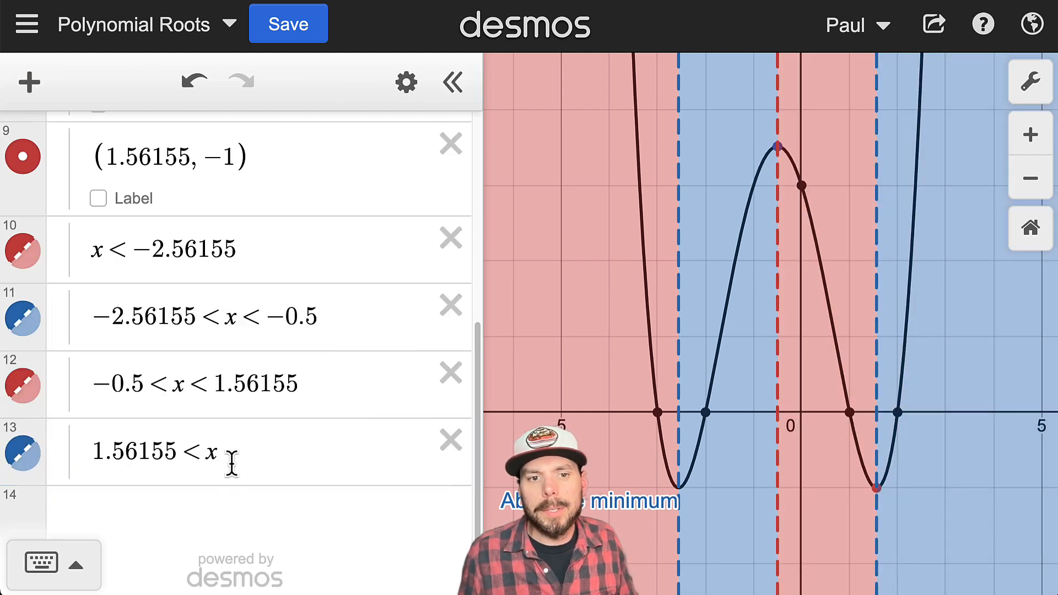
click(91, 451)
text(xc)
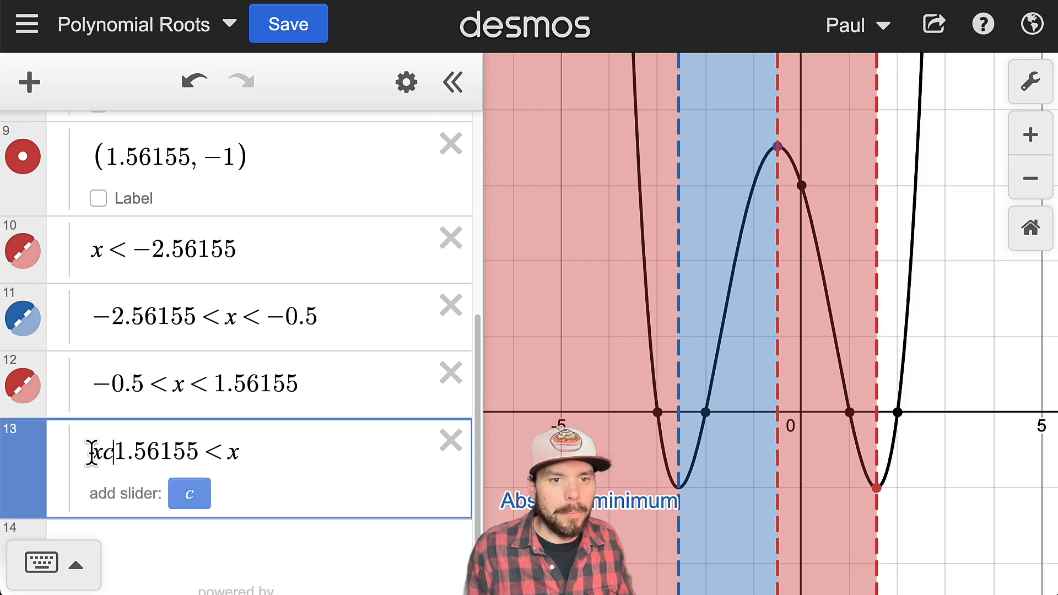
key(BackSpace)
text(>)
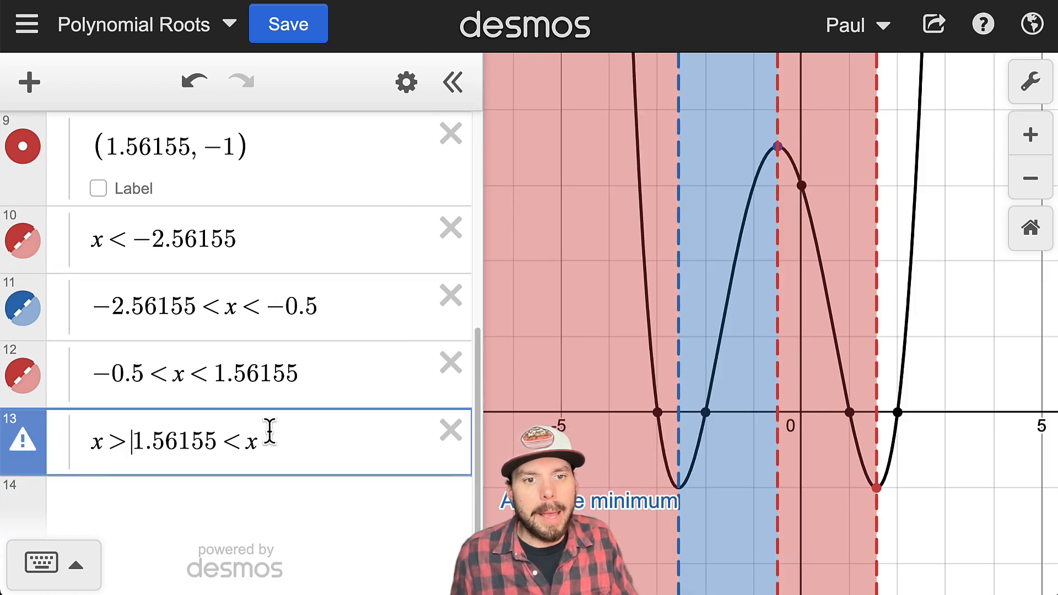
drag(269, 431, 224, 443)
key(BackSpace)
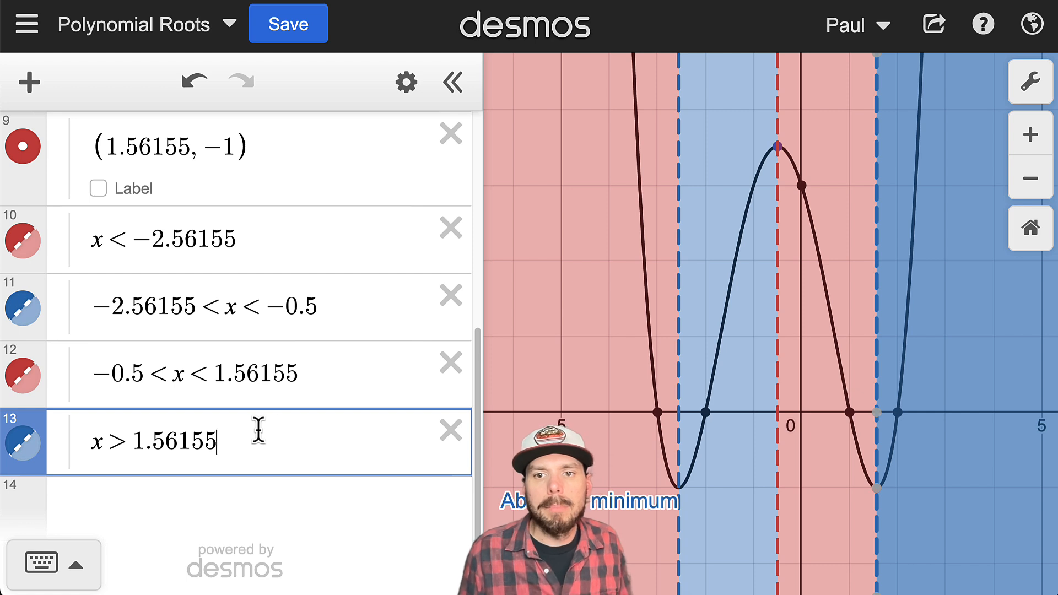
- Turn off the "Absolute minimum" label and hide the points (−0.5, 3.51563) and (1.56155, −1) in the Extrema folder
scroll(237, 292, up, 3)
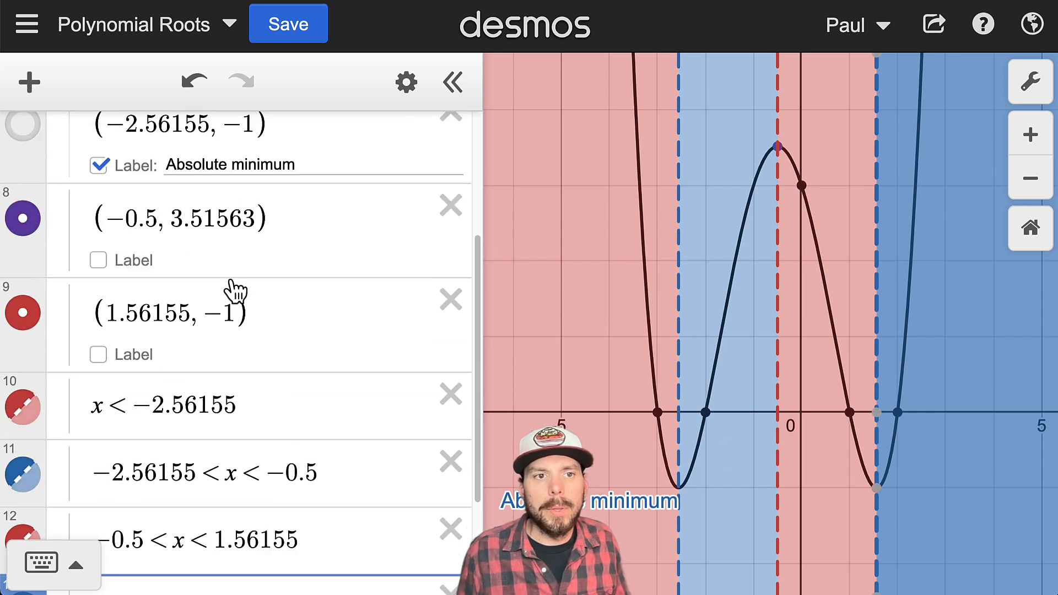
scroll(236, 290, up, 3)
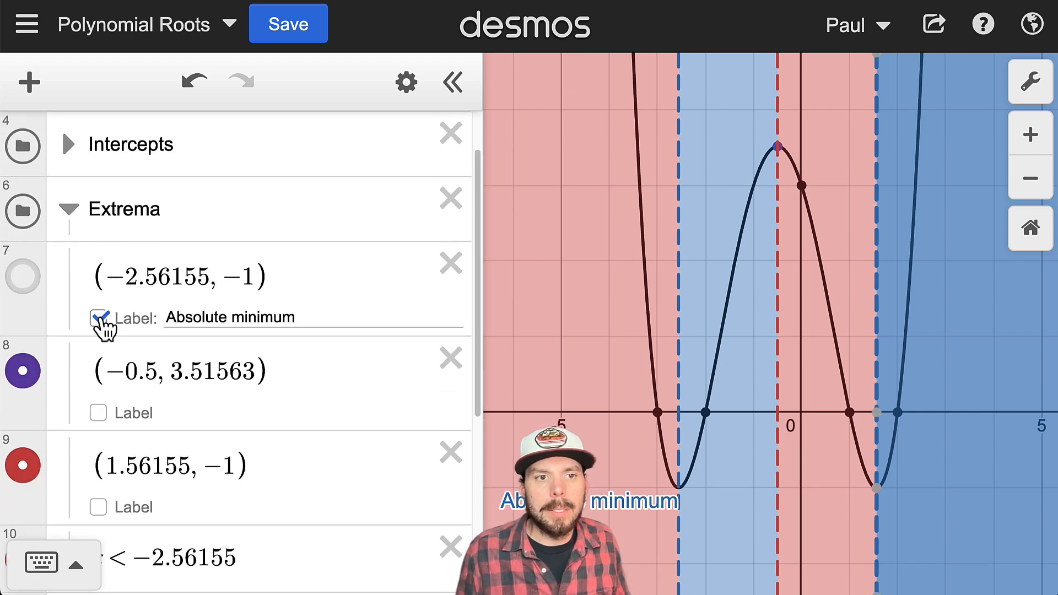
click(99, 318)
scroll(216, 341, down, 2)
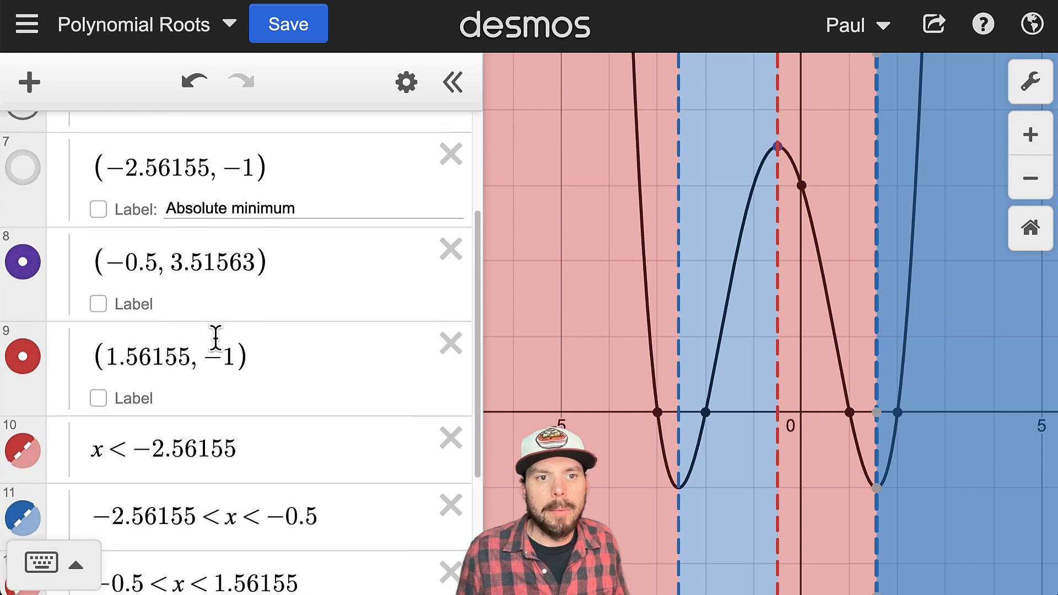
scroll(217, 342, down, 3)
scroll(205, 335, up, 3)
click(25, 245)
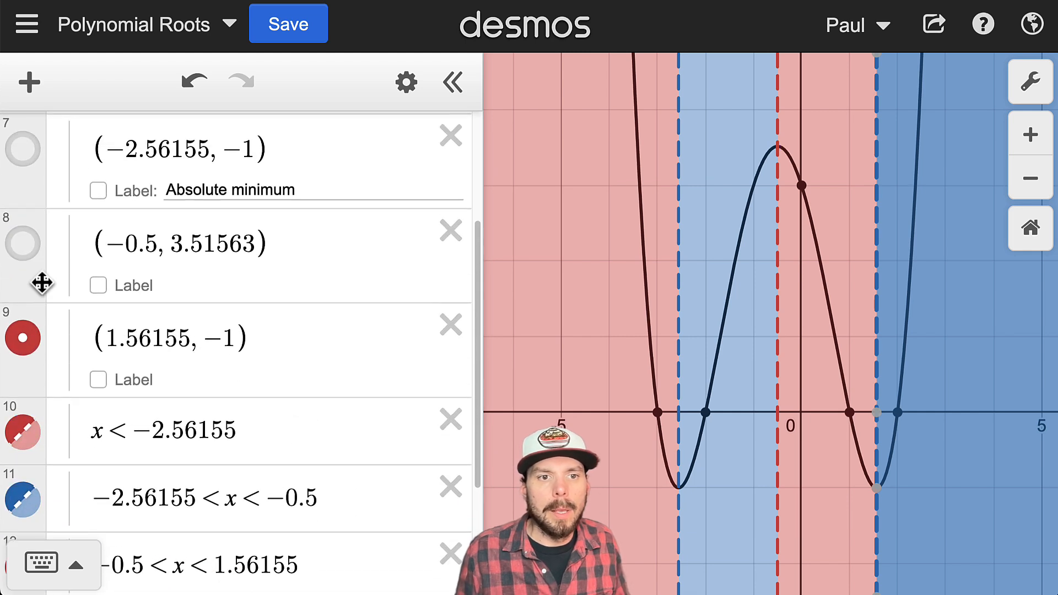
click(25, 339)
scroll(409, 421, down, 2)
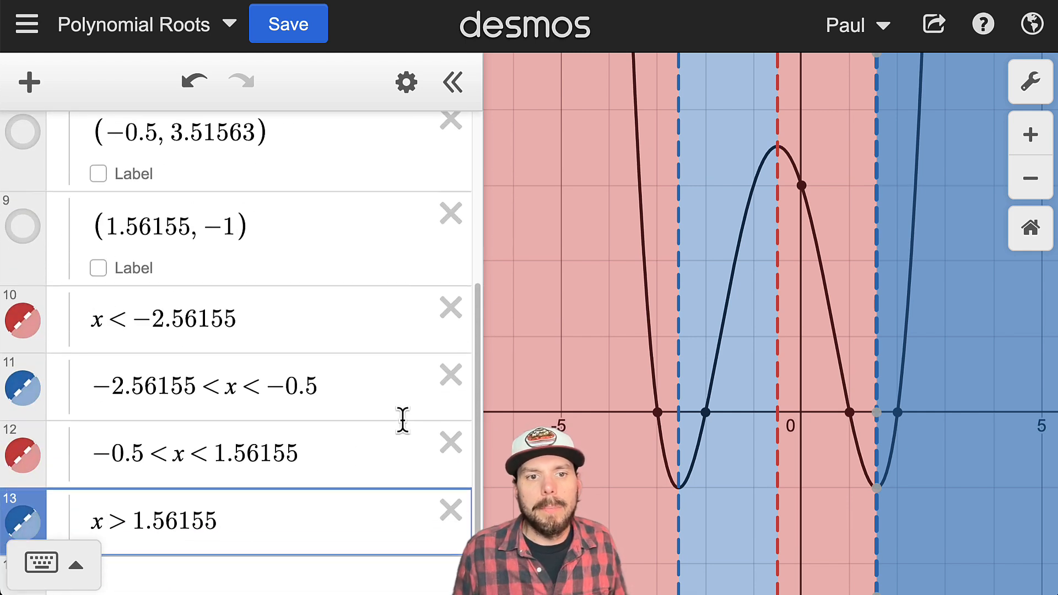
scroll(881, 457, up, 2)
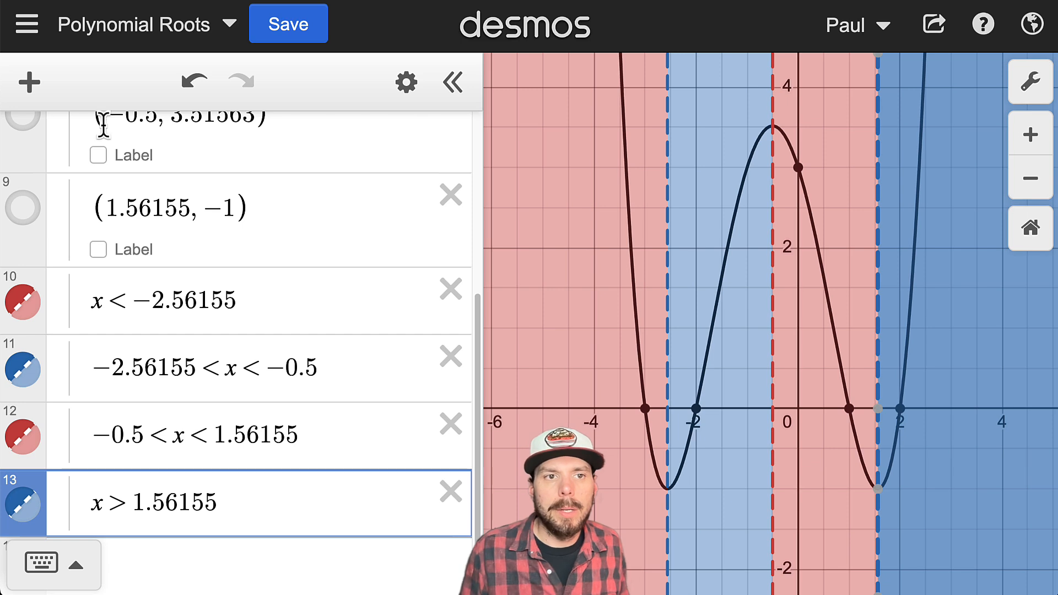
click(25, 86)
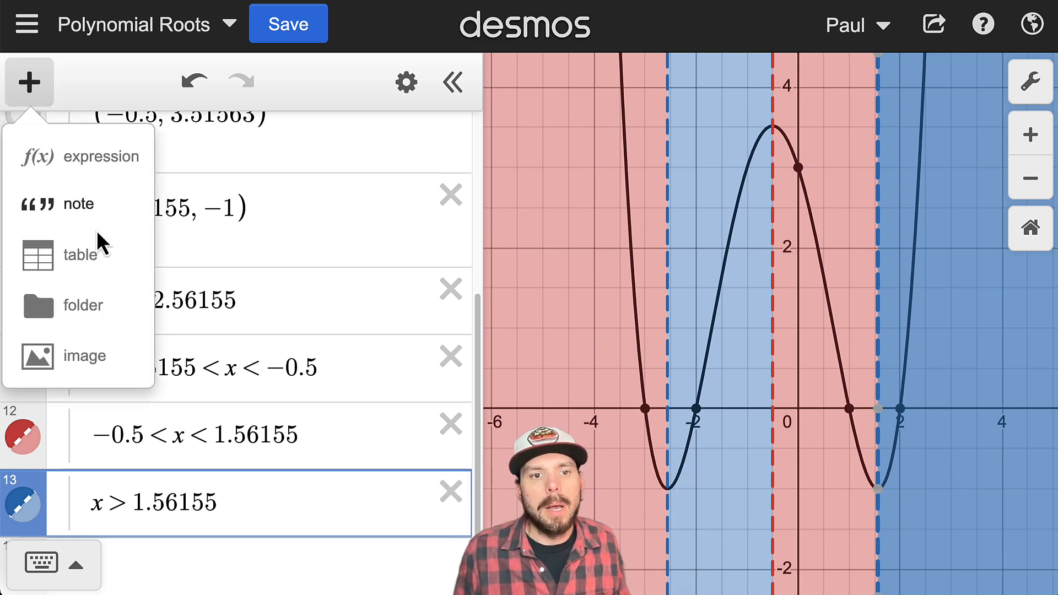
click(285, 504)
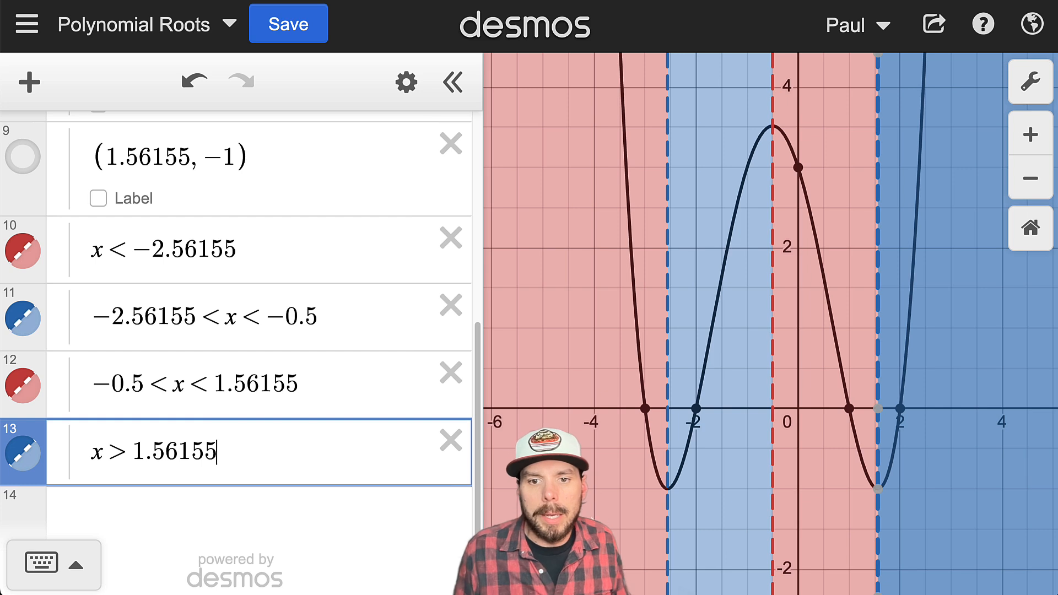
click(592, 517)
drag(598, 491, 594, 490)
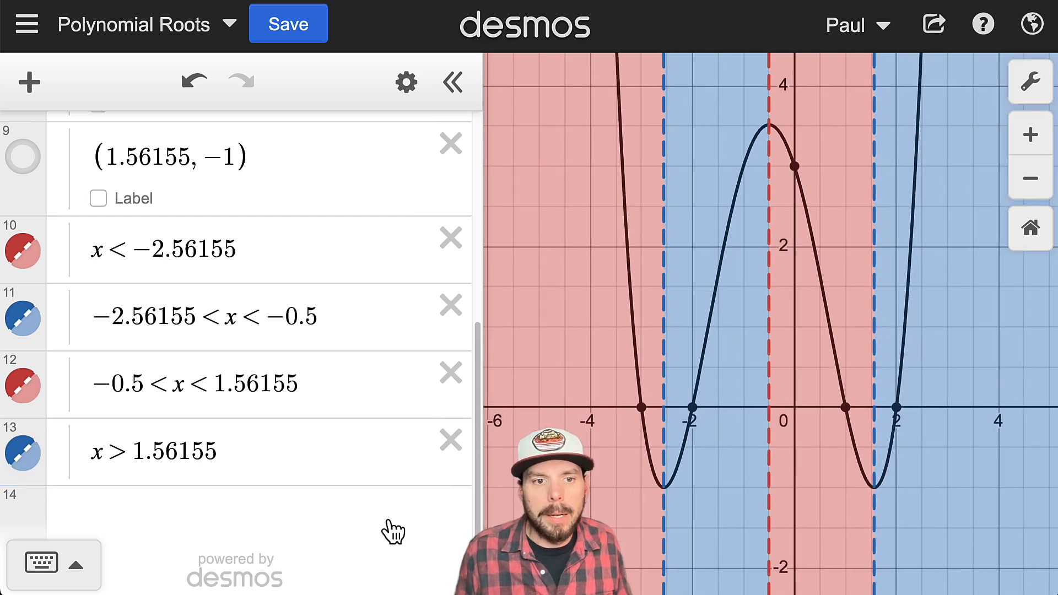
- Add the point (−4, −1) as a new expression below the x > 1.56155 inequality
click(300, 444)
key(Return)
text(()
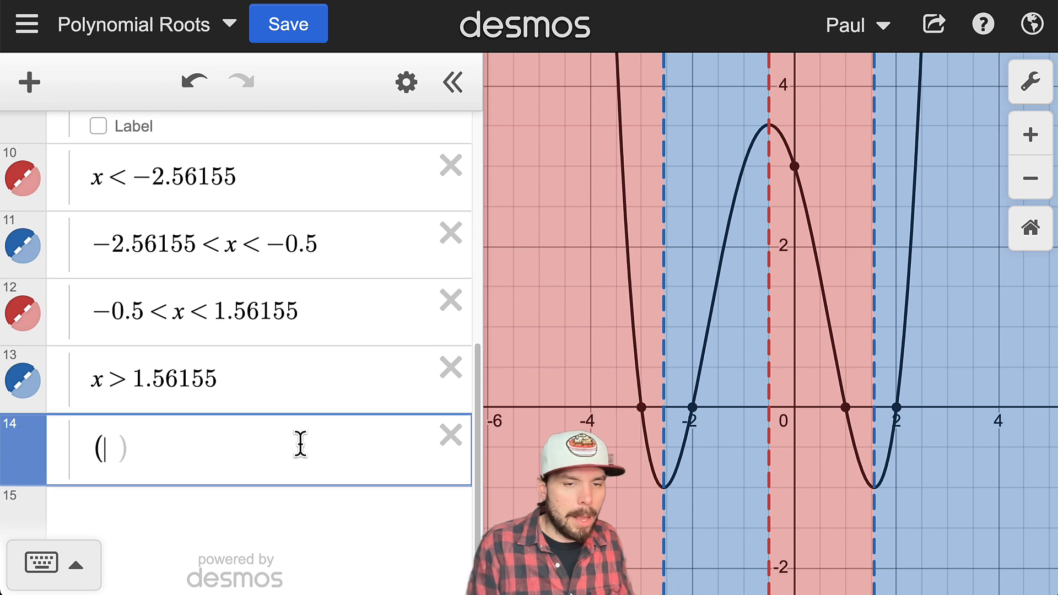
text(-4,)
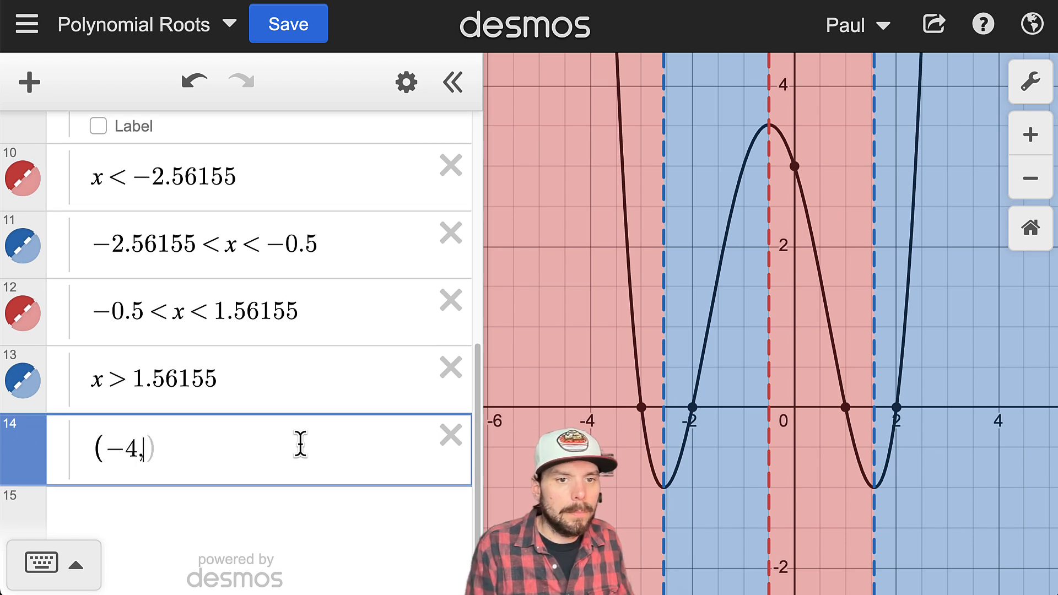
text(-1))
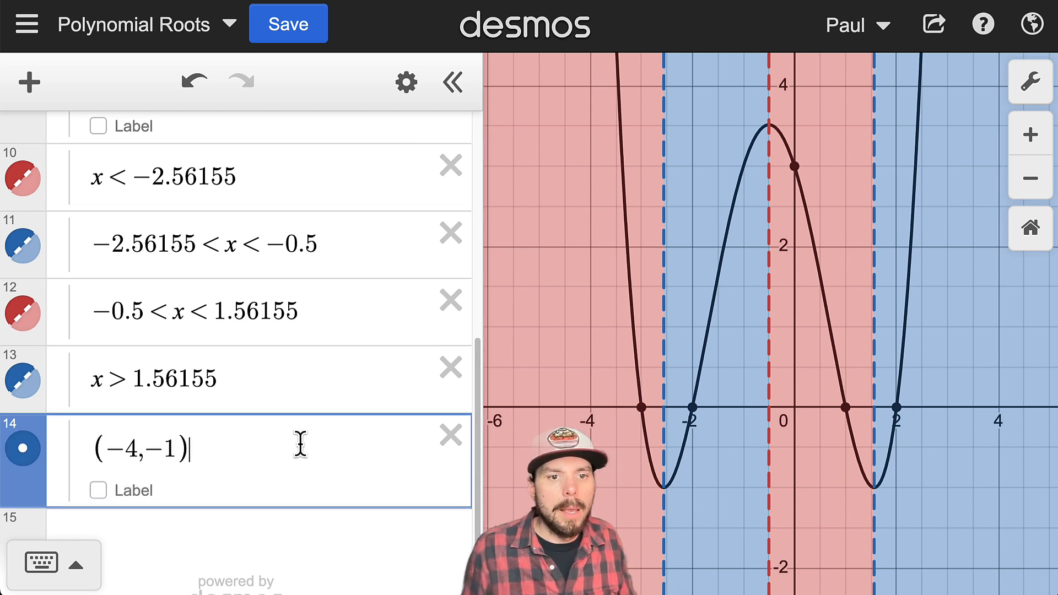
- Hide the marker of the point (−4, −1) and label it "Decreasing"
click(23, 451)
click(119, 489)
text(D)
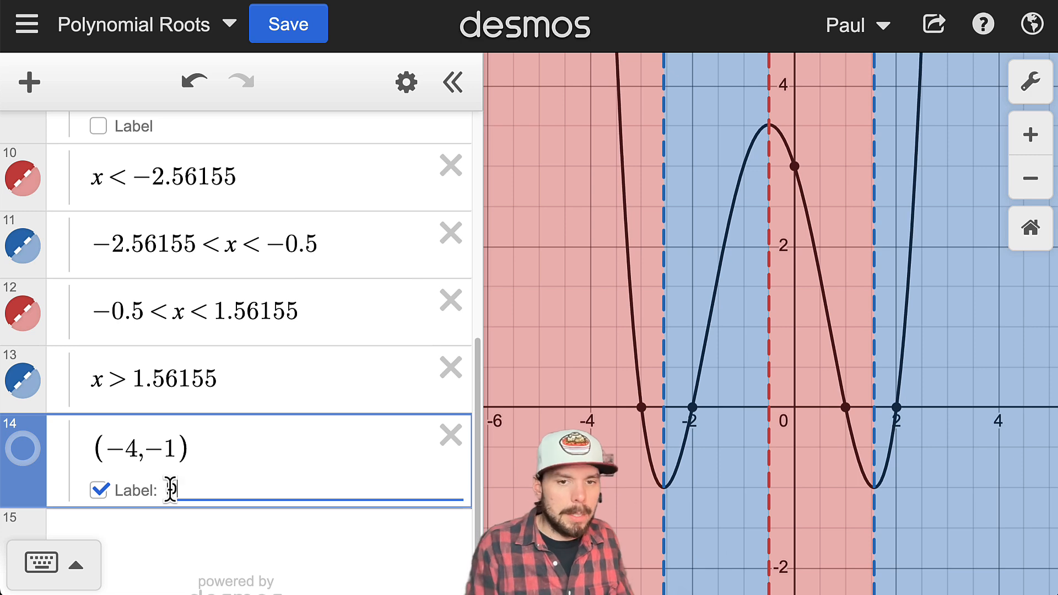
text(ecreasing)
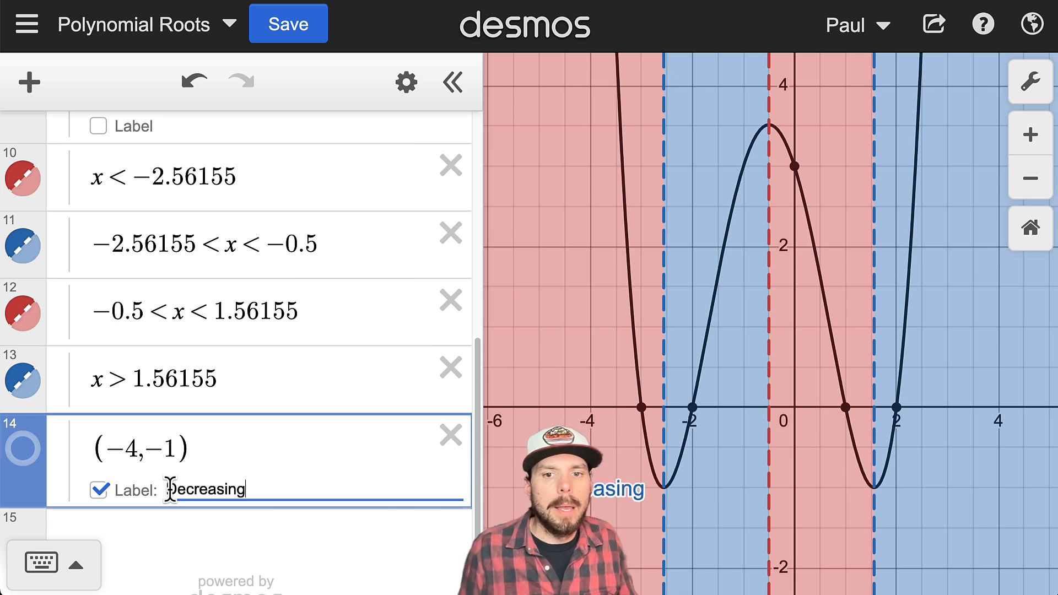
- Change the colour of the "Decreasing" label to red
click(406, 83)
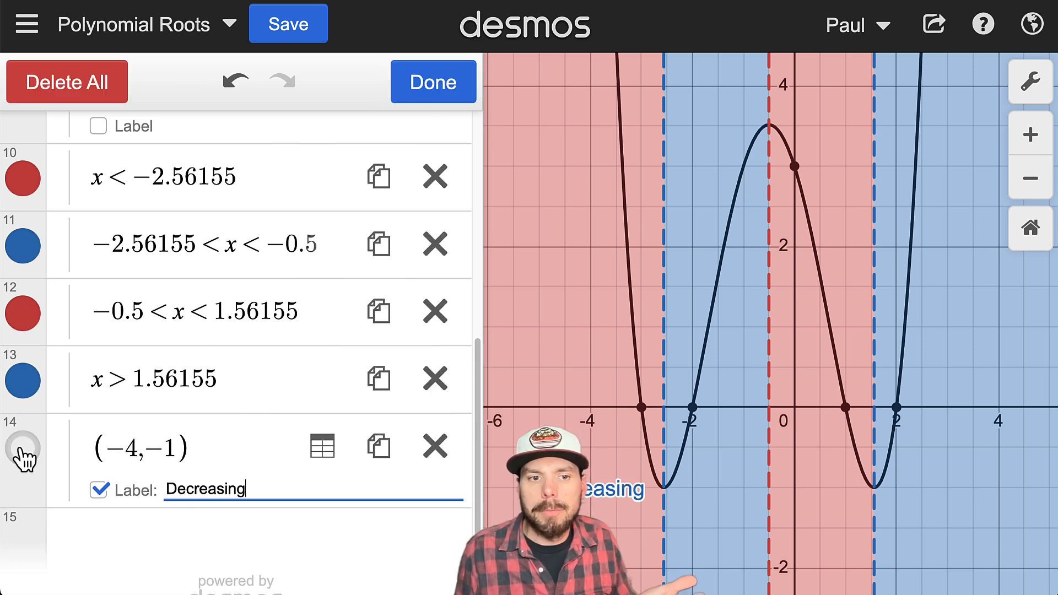
click(22, 452)
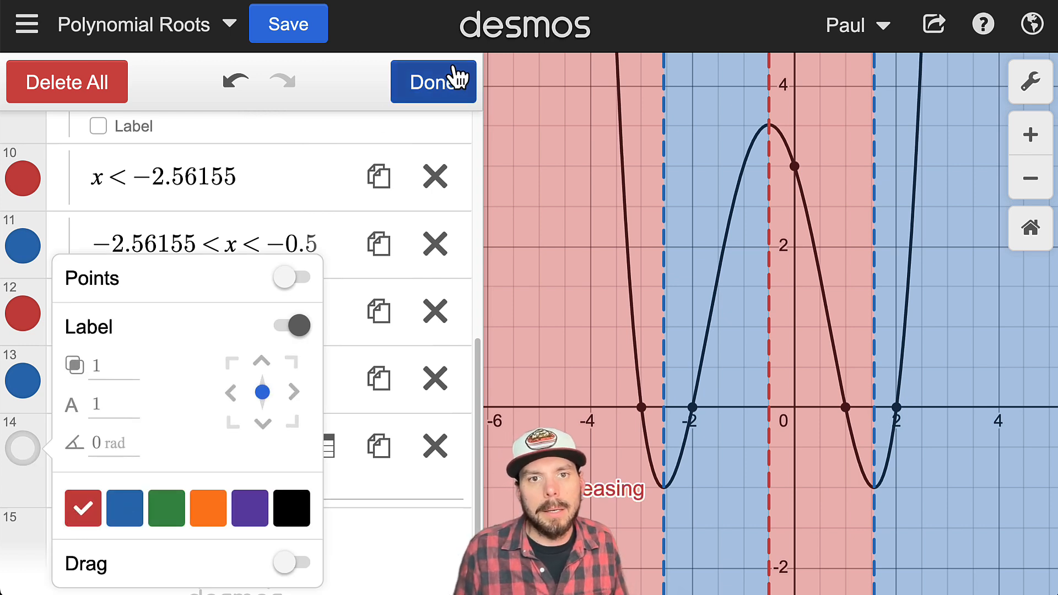
click(448, 80)
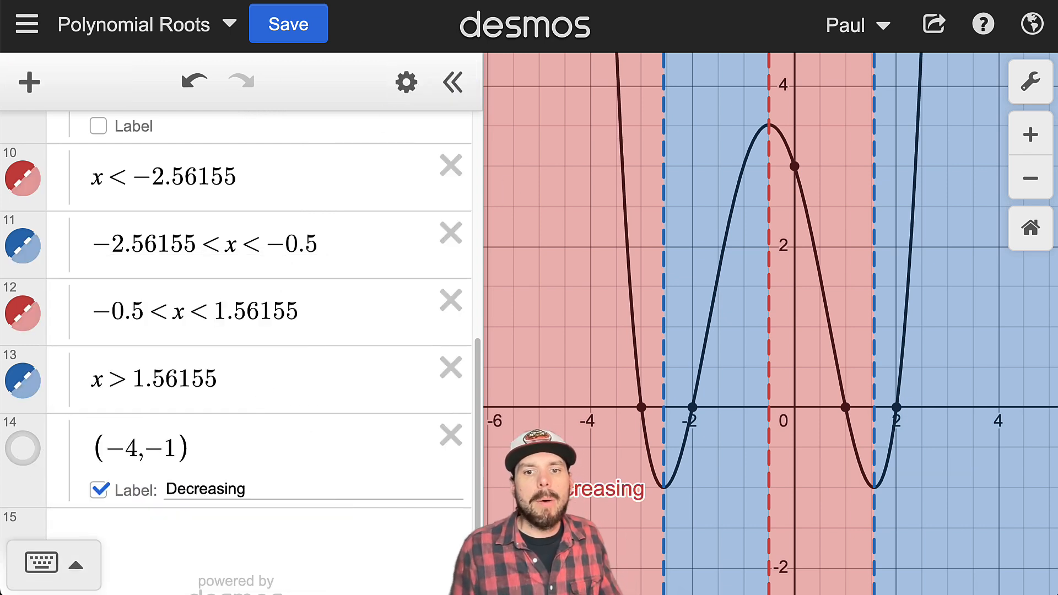
- Copy the "Decreasing" point's coordinates into a new expression below it and change the x-coordinate to make (3, −1)
click(279, 458)
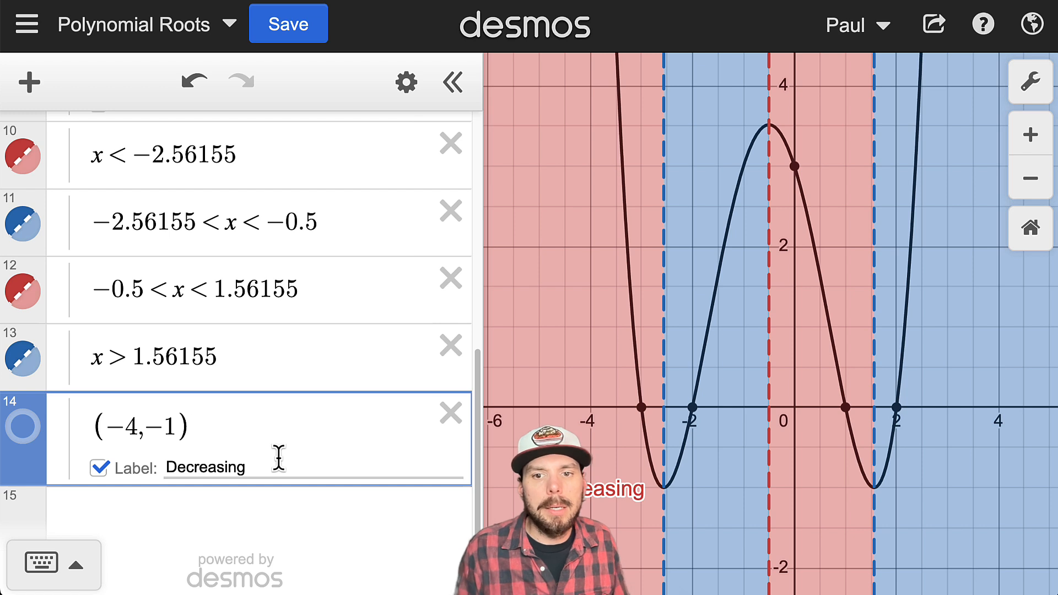
key(Return)
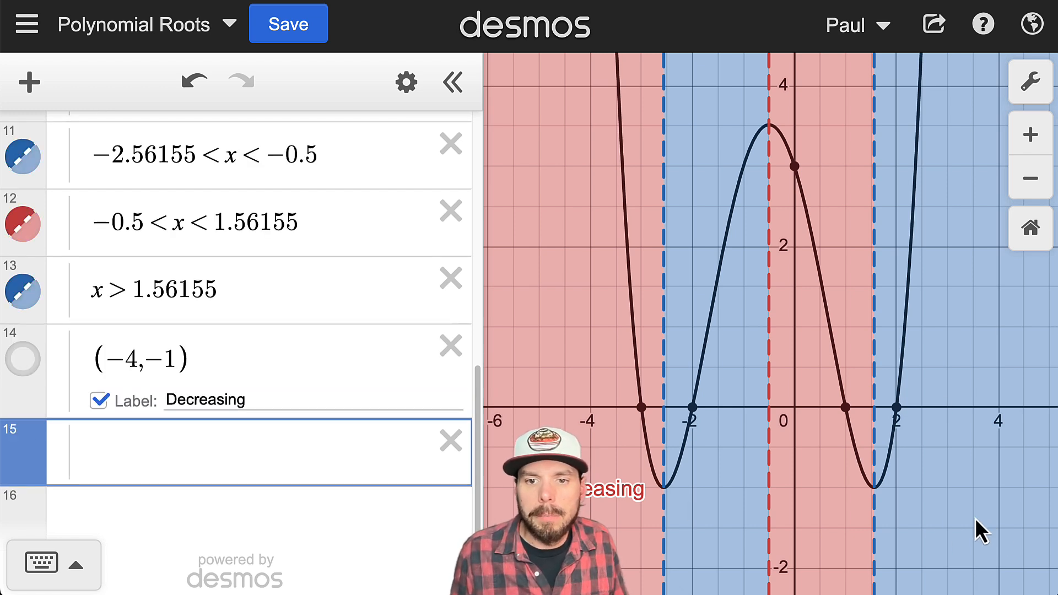
drag(193, 358, 53, 376)
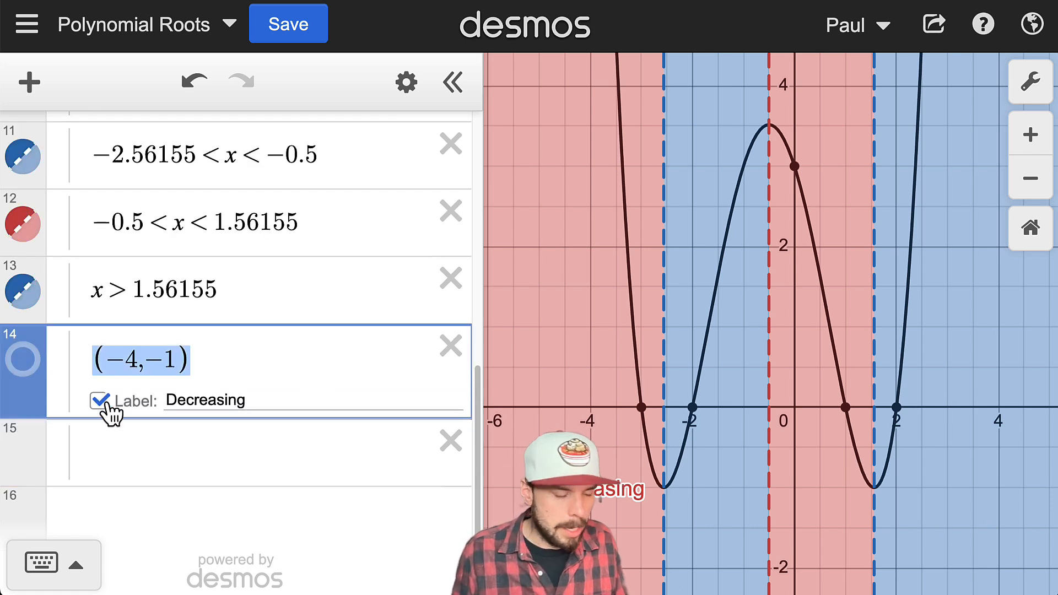
key(BackSpace)
key(ctrl+z)
drag(196, 382, 91, 384)
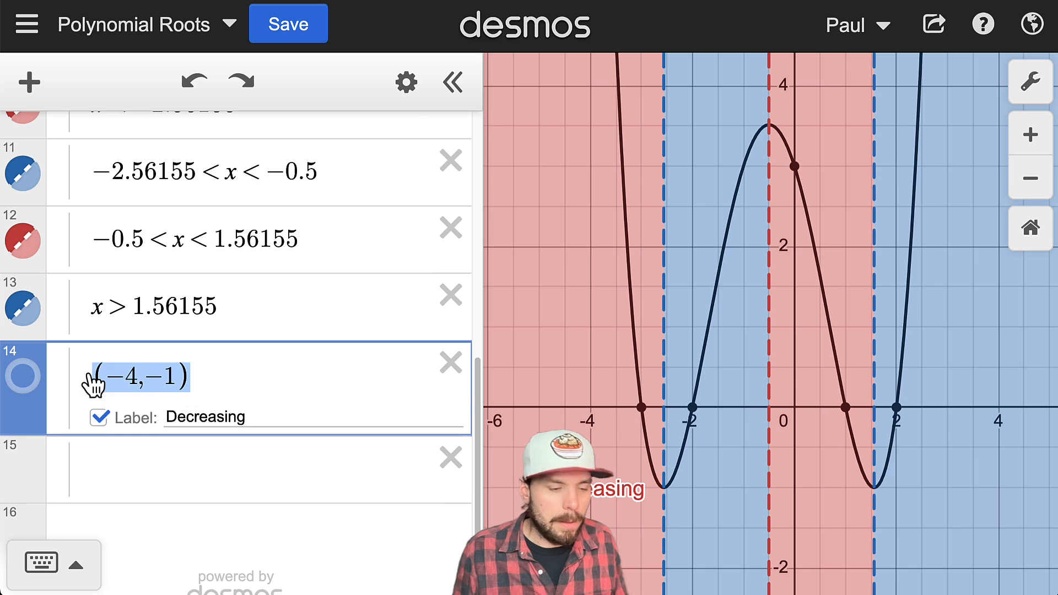
key(ctrl+c)
click(135, 457)
key(ctrl+v)
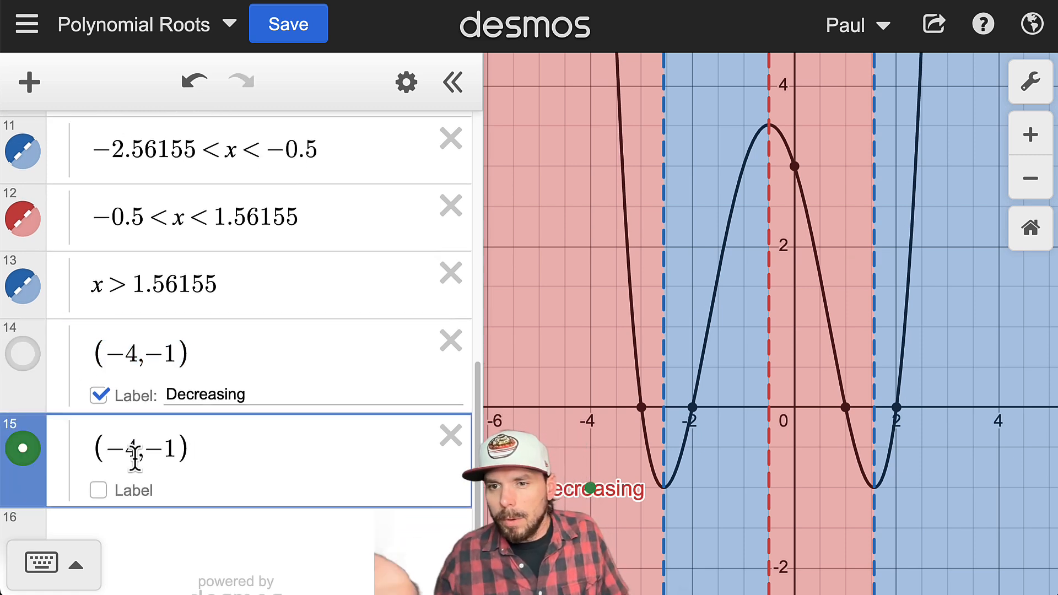
text(3)
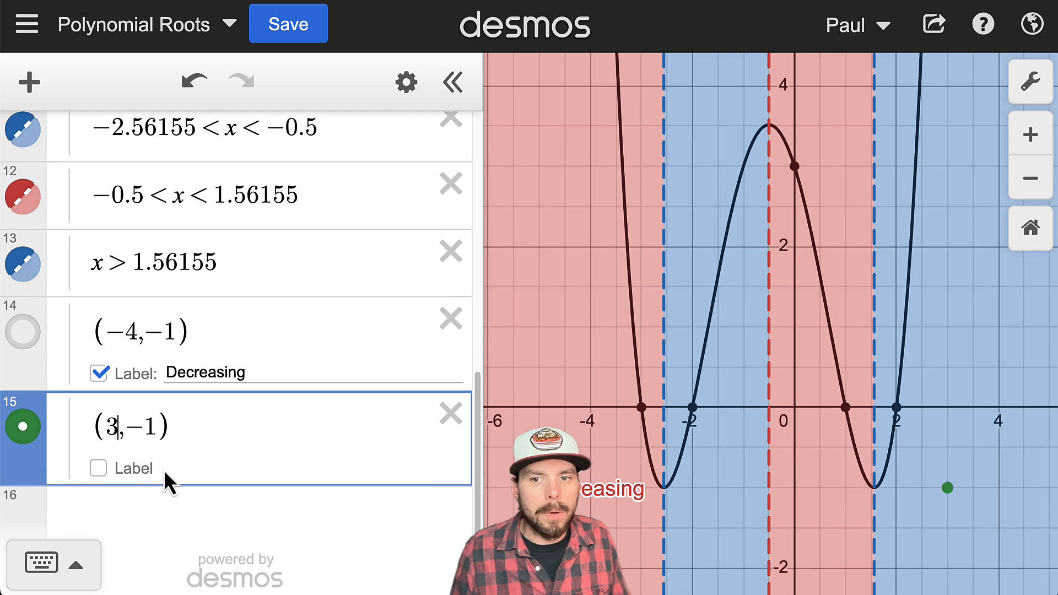
- Label the point (3, −1) "Increasing" and hide its marker
click(114, 467)
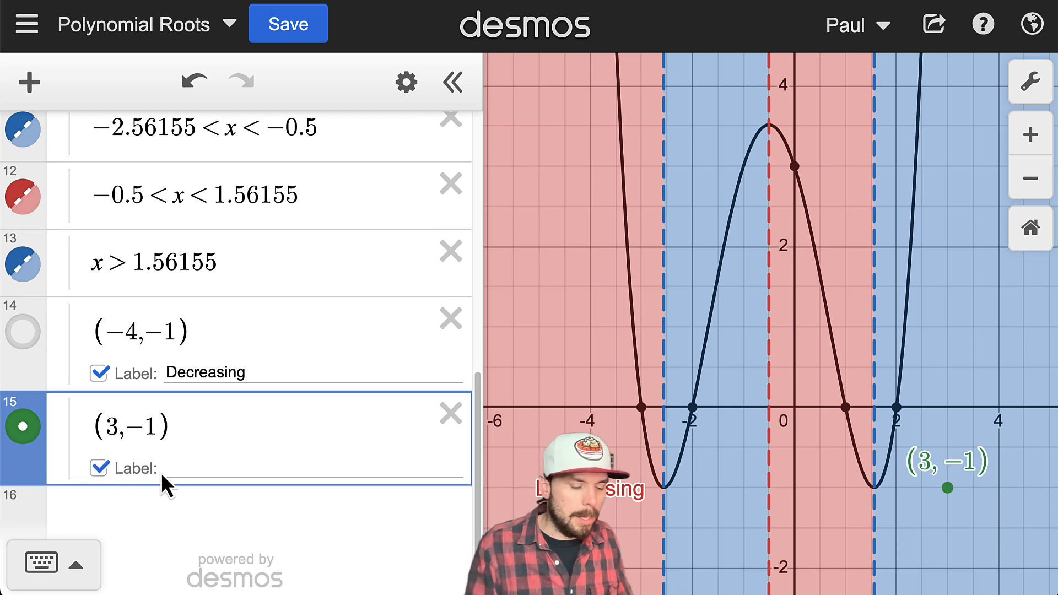
text(In)
key(BackSpace)
key(BackSpace)
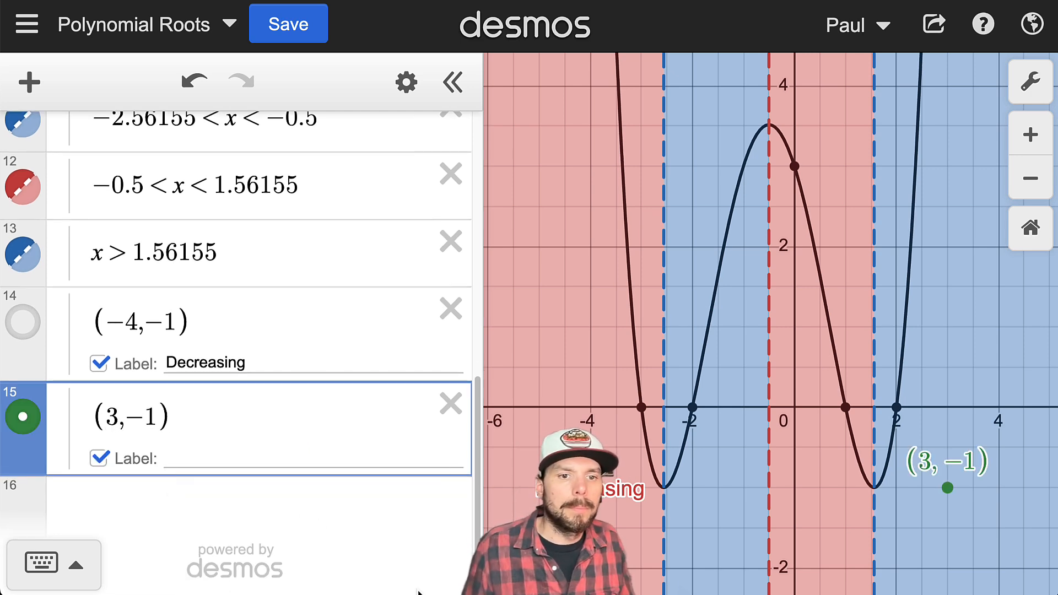
click(218, 458)
text(Increasing)
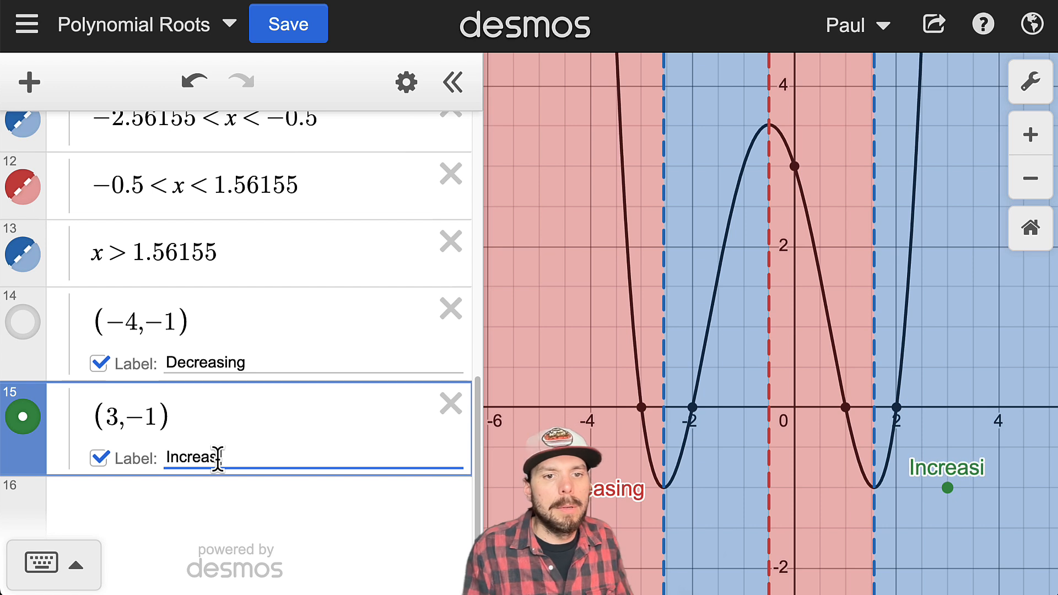
click(22, 421)
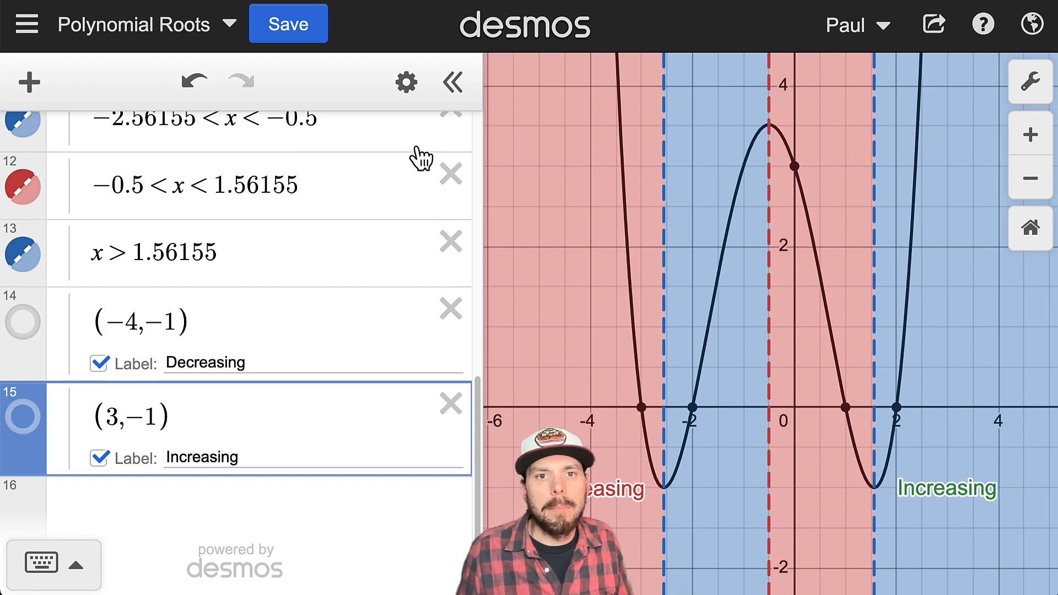
- Change the colour of the "Increasing" label to blue
click(407, 83)
click(31, 421)
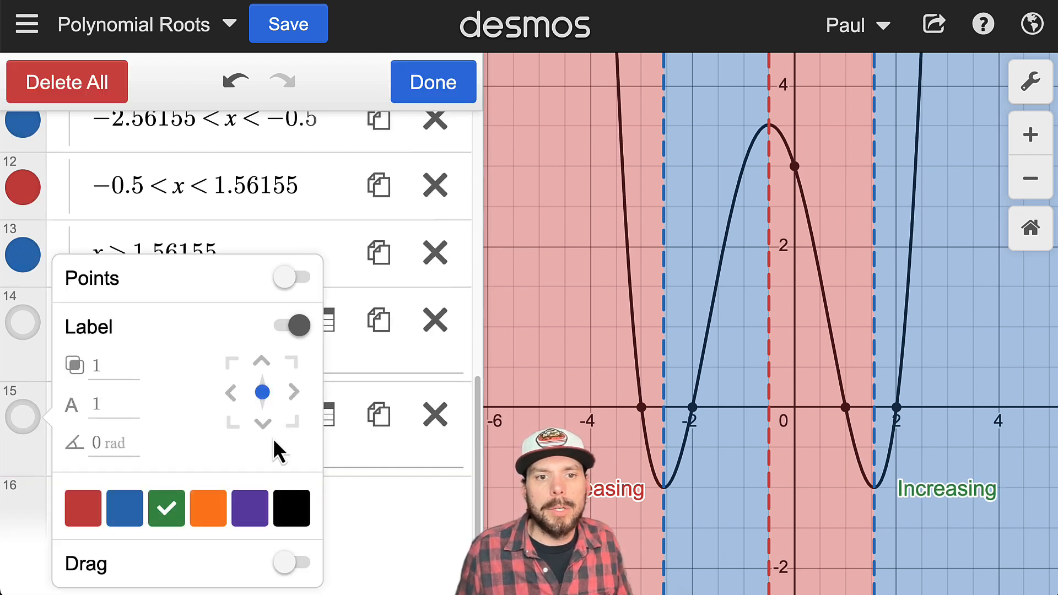
click(124, 515)
click(432, 83)
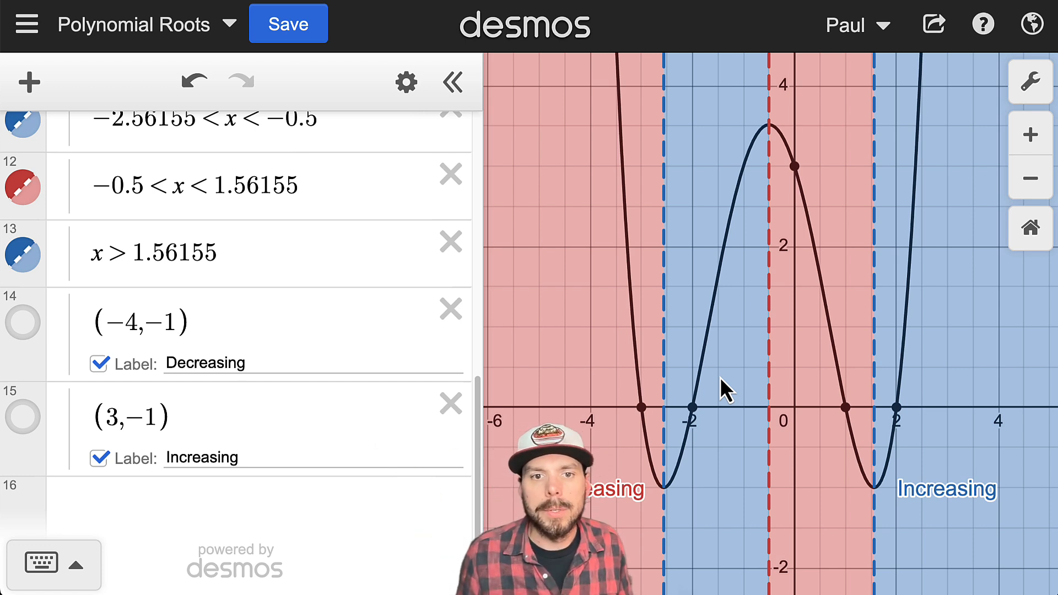
- Collapse the Extrema folder in the expression list
scroll(220, 311, up, 10)
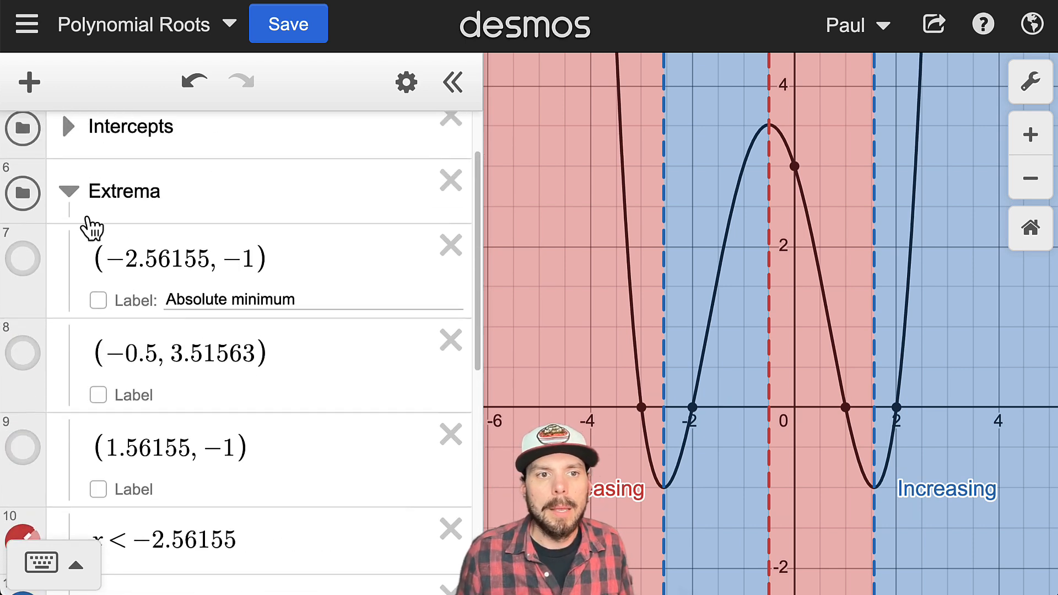
click(71, 185)
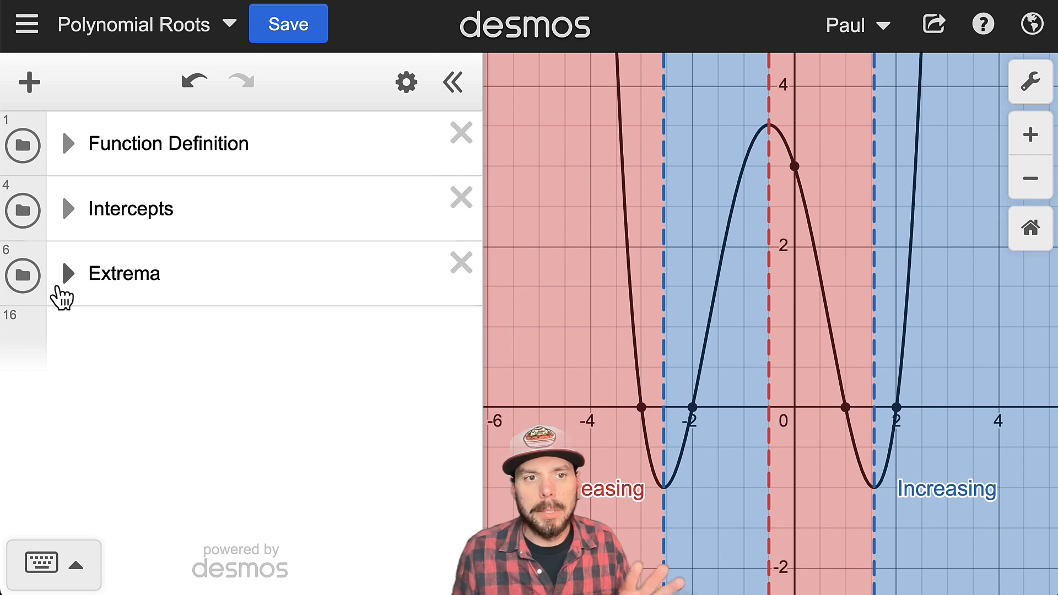
- Hide all contents of the Extrema folder on the graph while keeping the folder collapsed
click(54, 281)
click(55, 279)
click(24, 277)
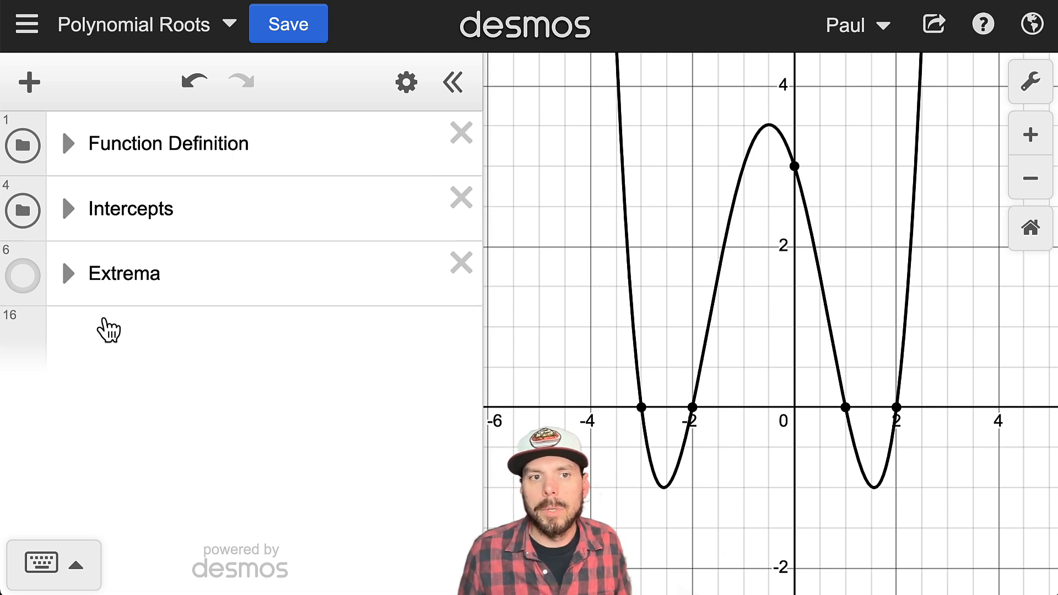
click(166, 278)
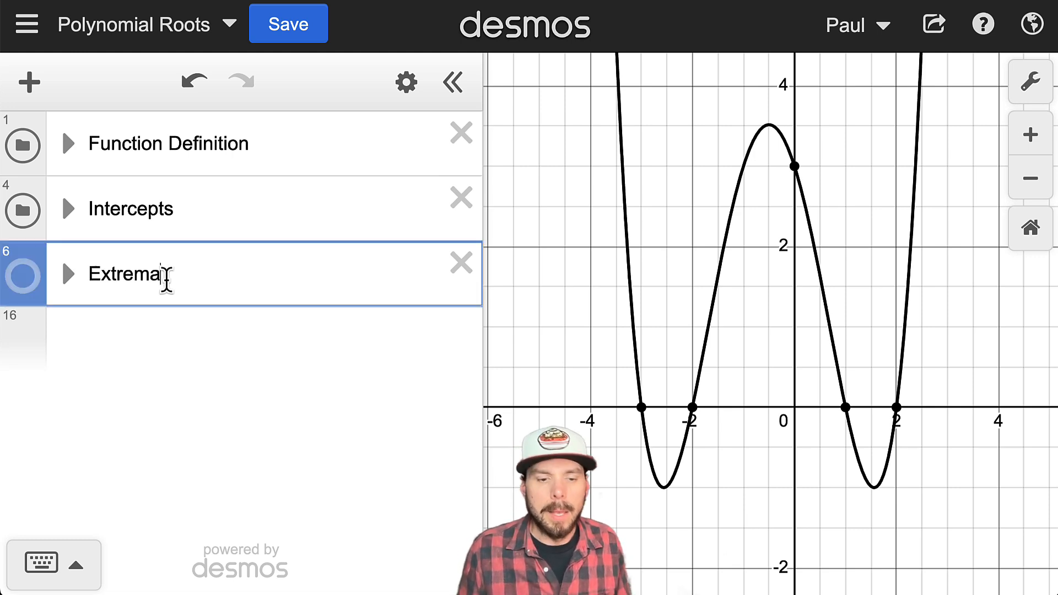
key(Return)
text(Ave)
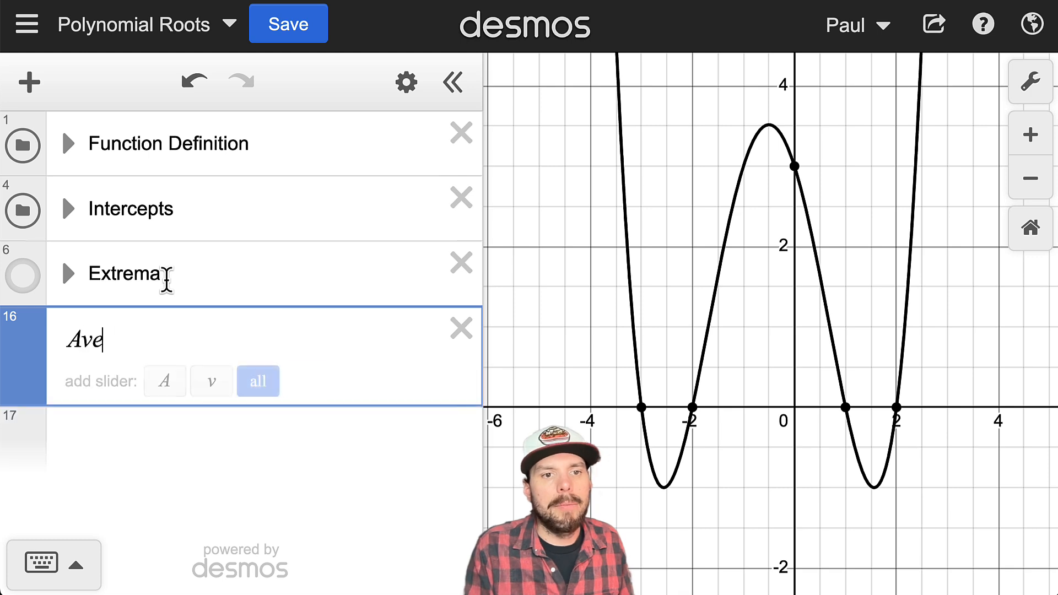
key(BackSpace)
key(BackSpace)
key(BackSpace)
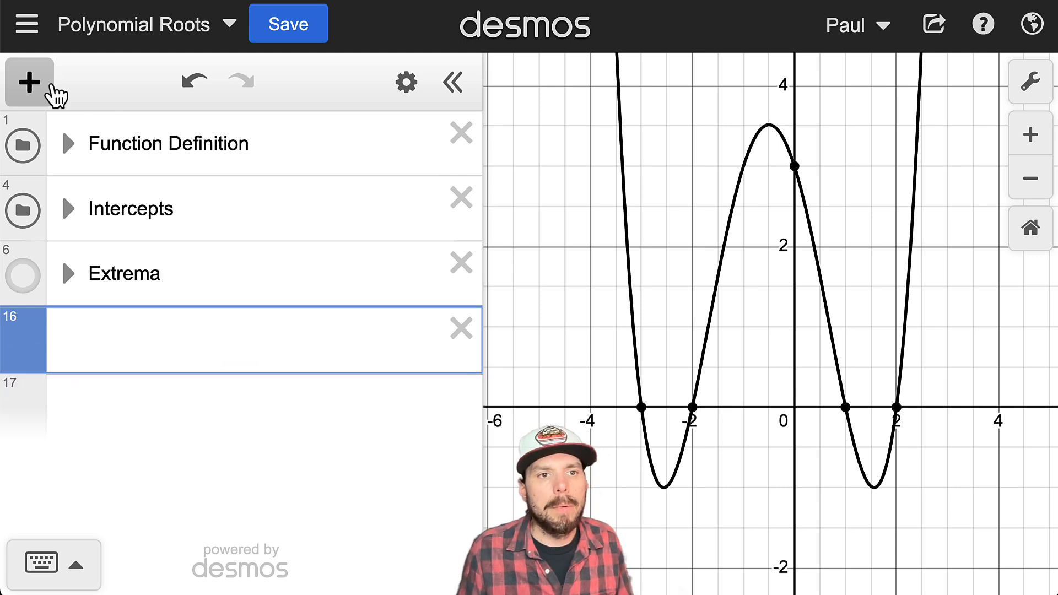
- Add a folder named "Average Rate of Change" below the Extrema folder and delete the extra blank expression outside it
click(47, 88)
click(49, 323)
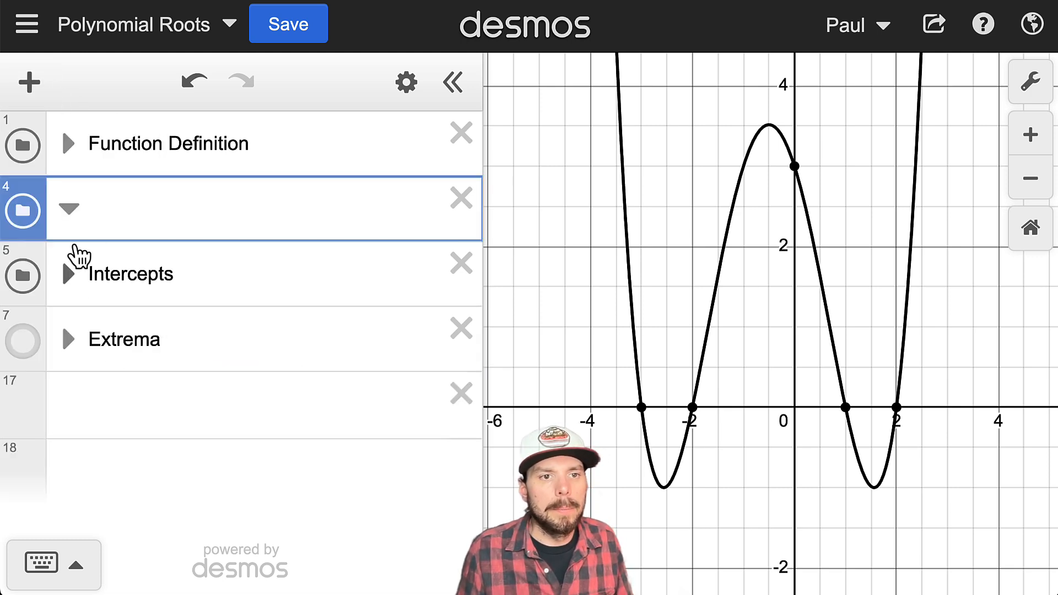
drag(75, 238, 53, 363)
text(Average Rate of )
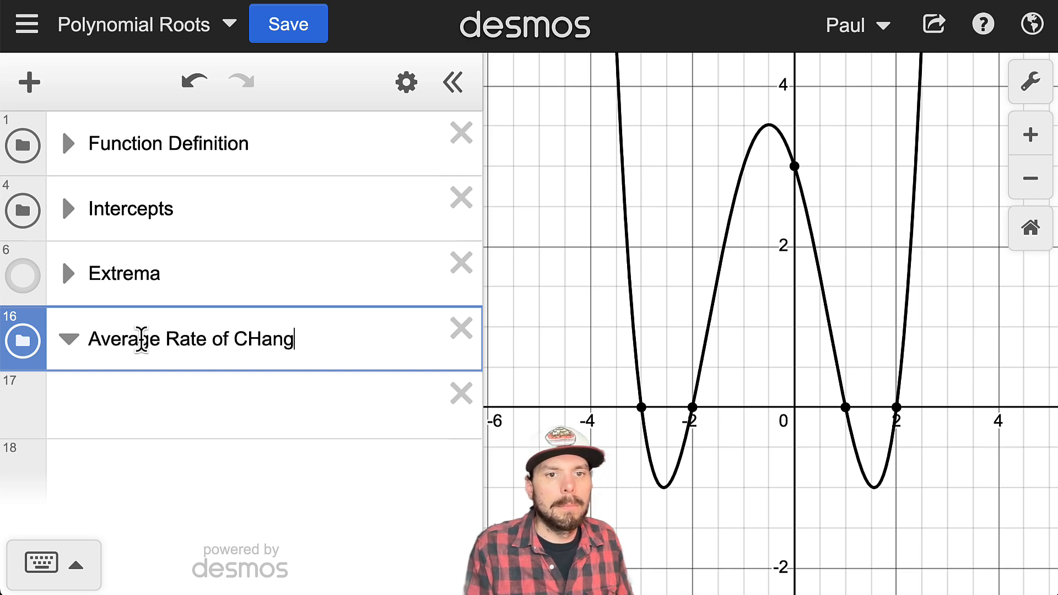
text(Chan)
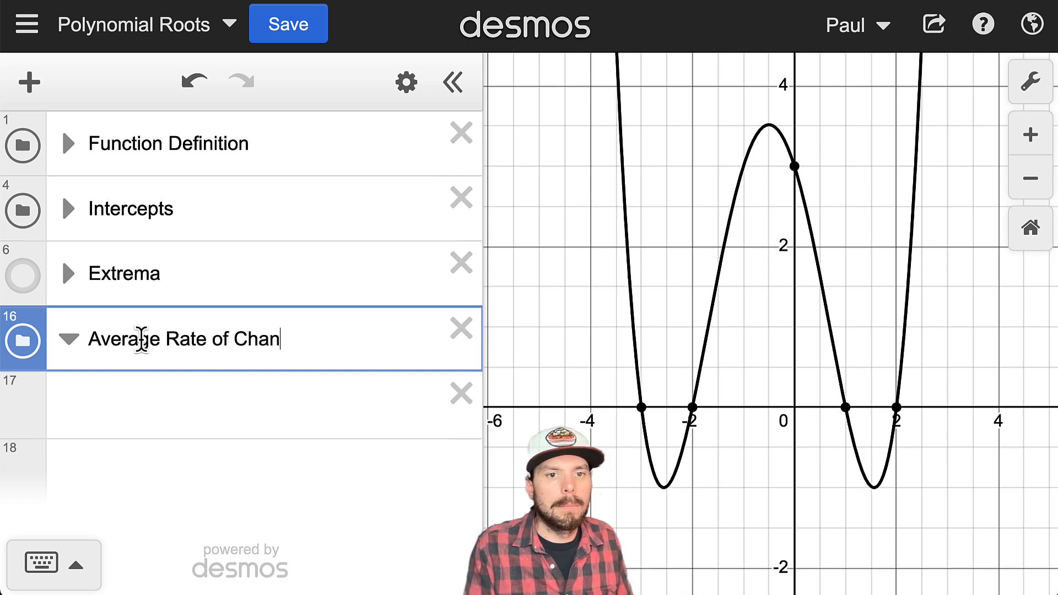
text(ge)
key(Return)
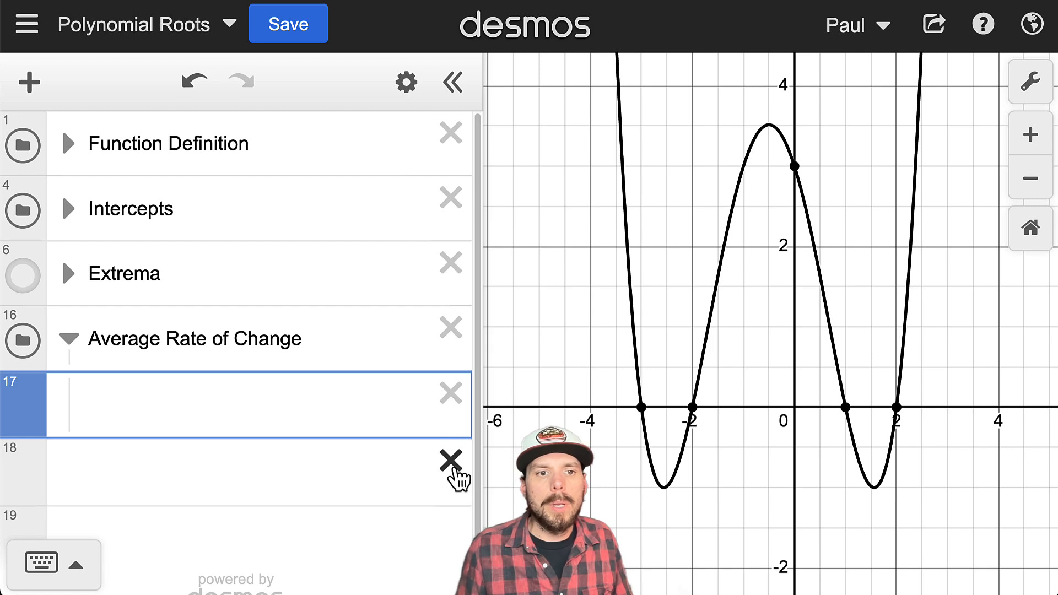
click(452, 465)
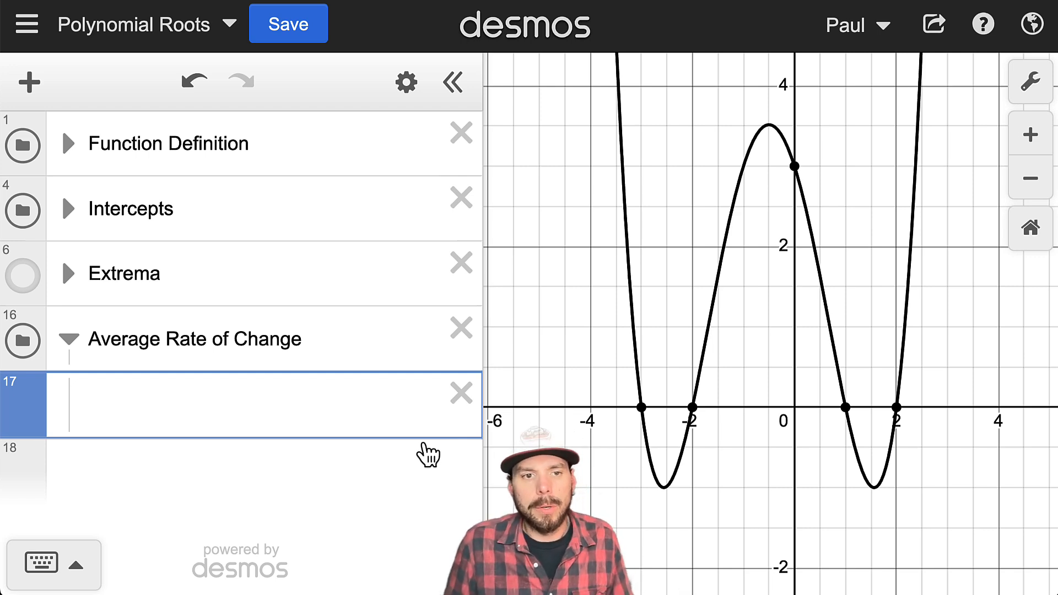
- Plot the point (a, f(a)) as the first expression in the Average Rate of Change folder
text(m)
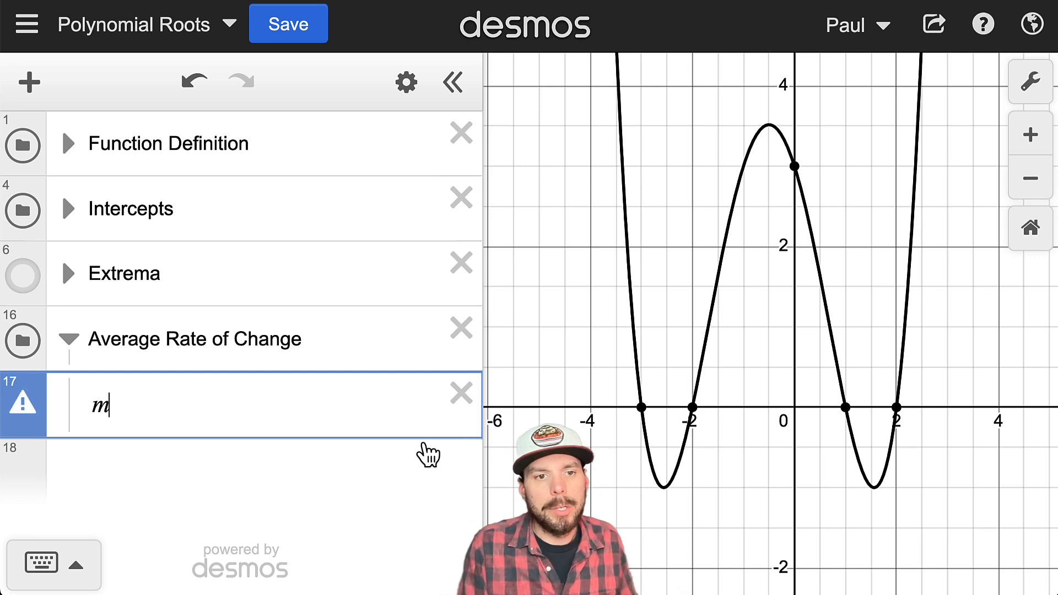
key(BackSpace)
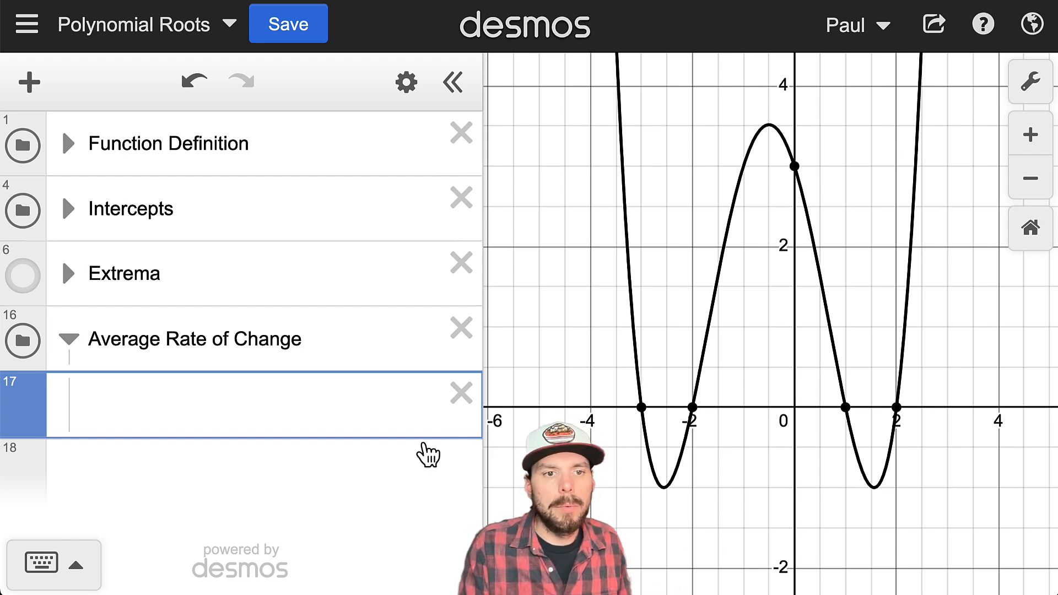
text((a,f)
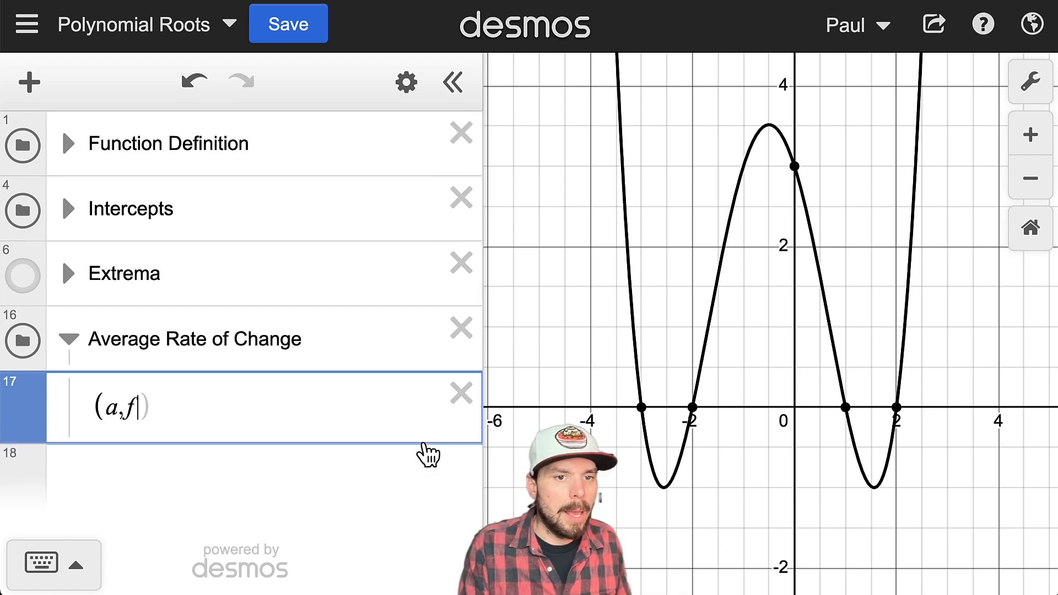
text(d)
key(BackSpace)
text((a))
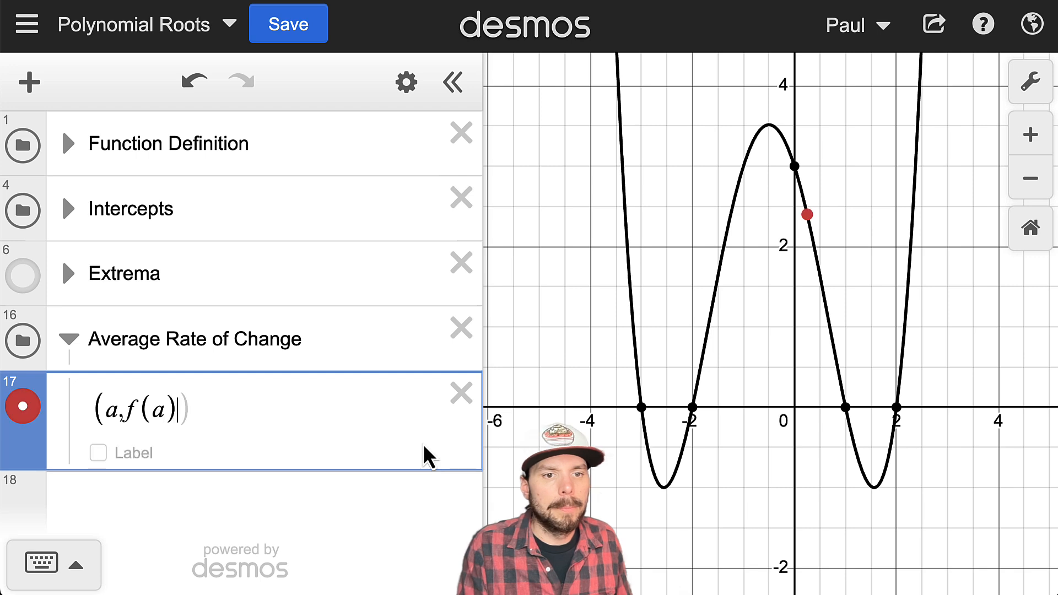
text())
key(Return)
- Plot the point (b, f(b)) with a slider for b and move it along the curve to b = −2.2
text(()
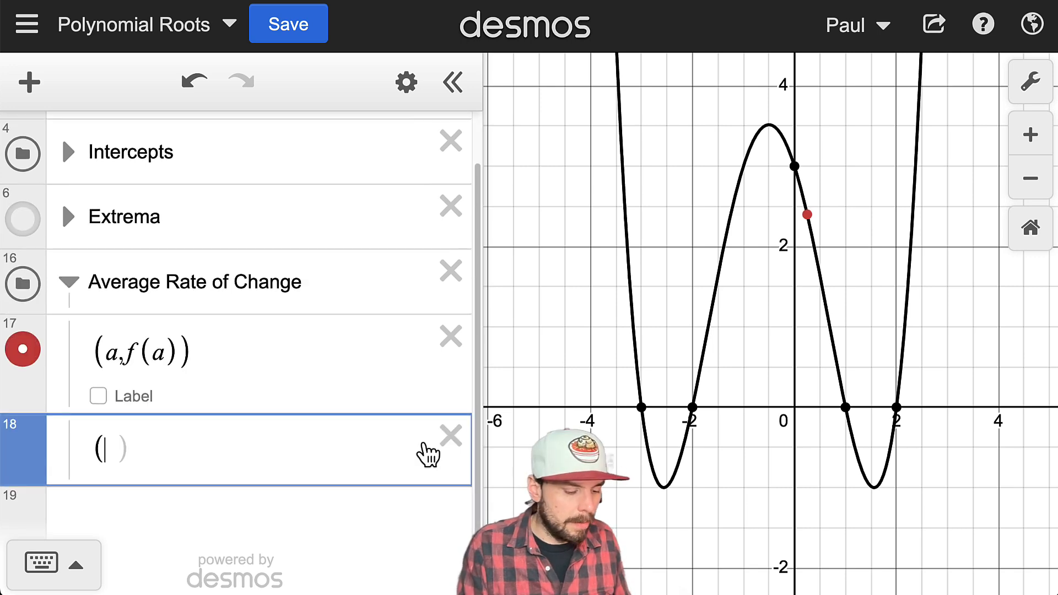
text(b,)
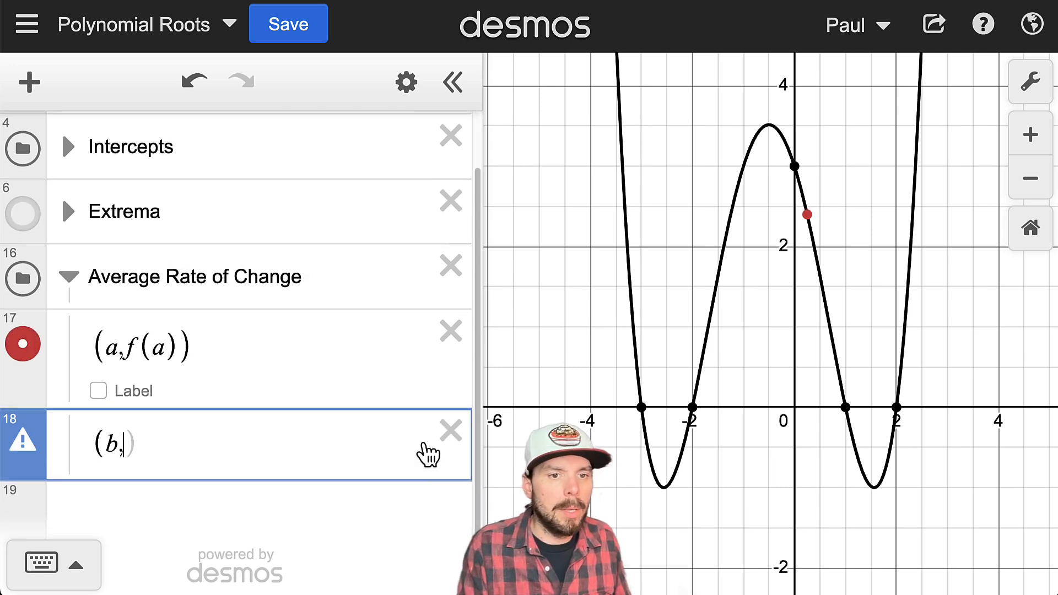
text(gf)
key(BackSpace)
key(BackSpace)
text(f()
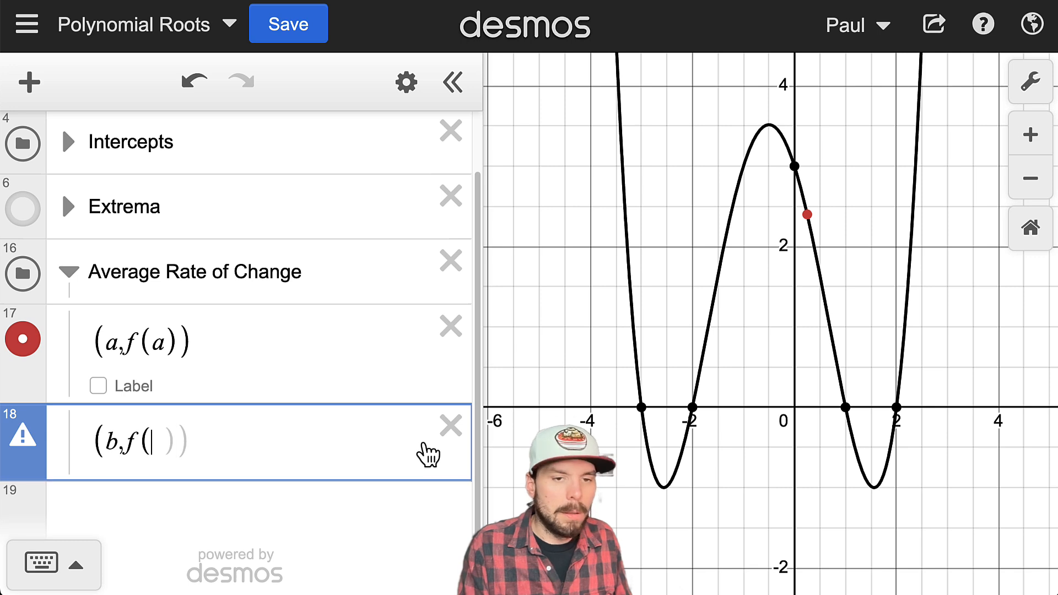
text(b))
key(Return)
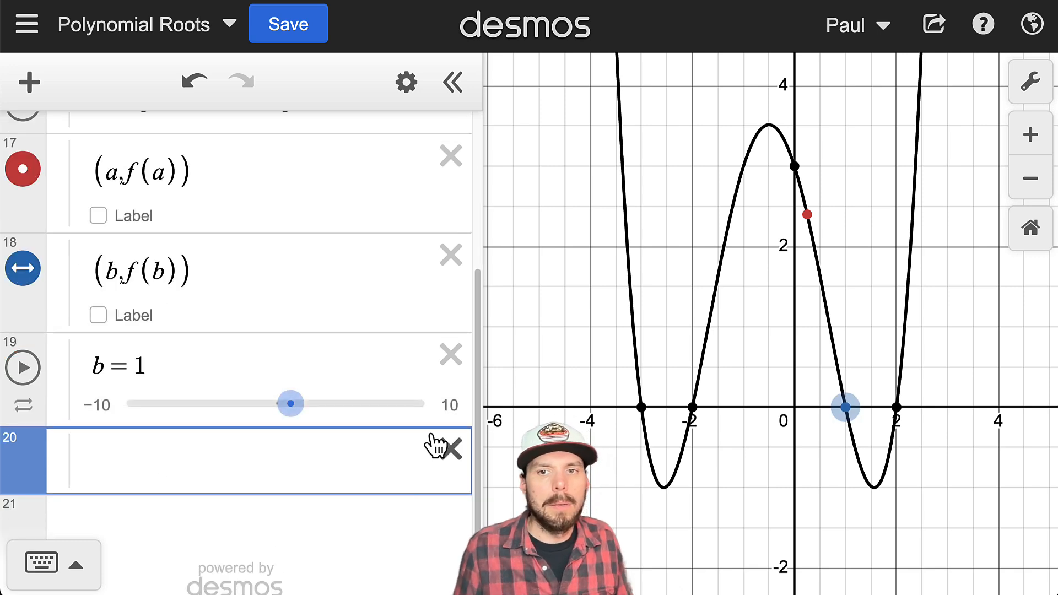
drag(845, 407, 683, 290)
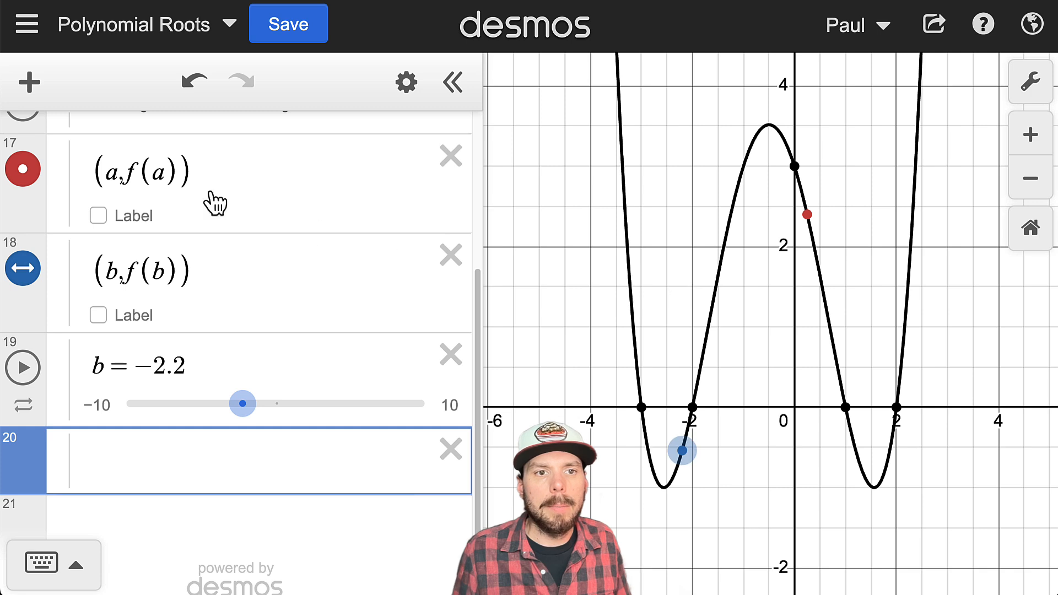
- Change the point (a, f(a)) to (c, f(c)) and add a slider for c
scroll(154, 267, up, 2)
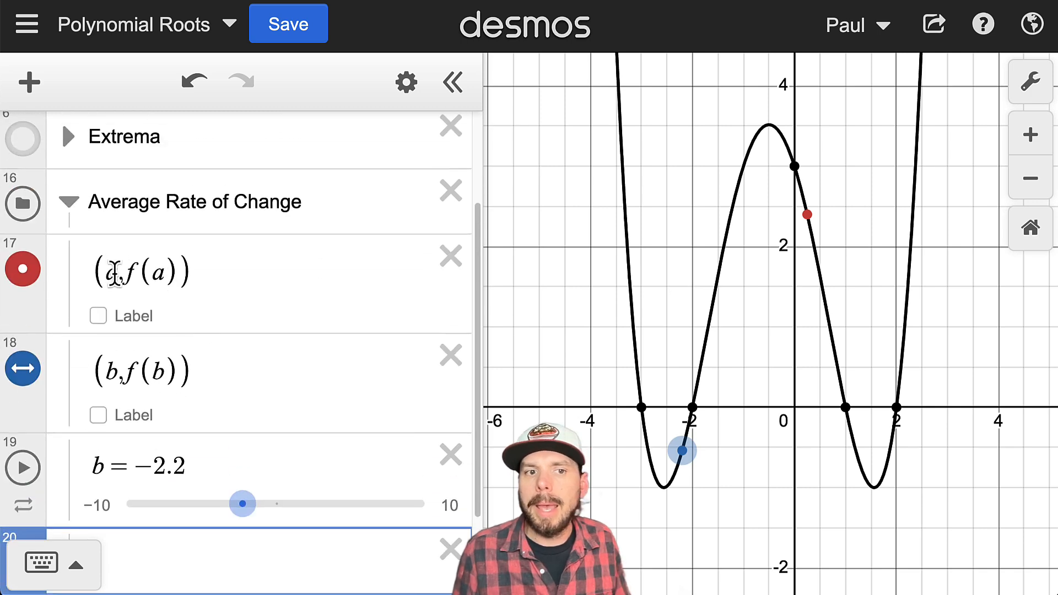
click(115, 272)
double_click(112, 272)
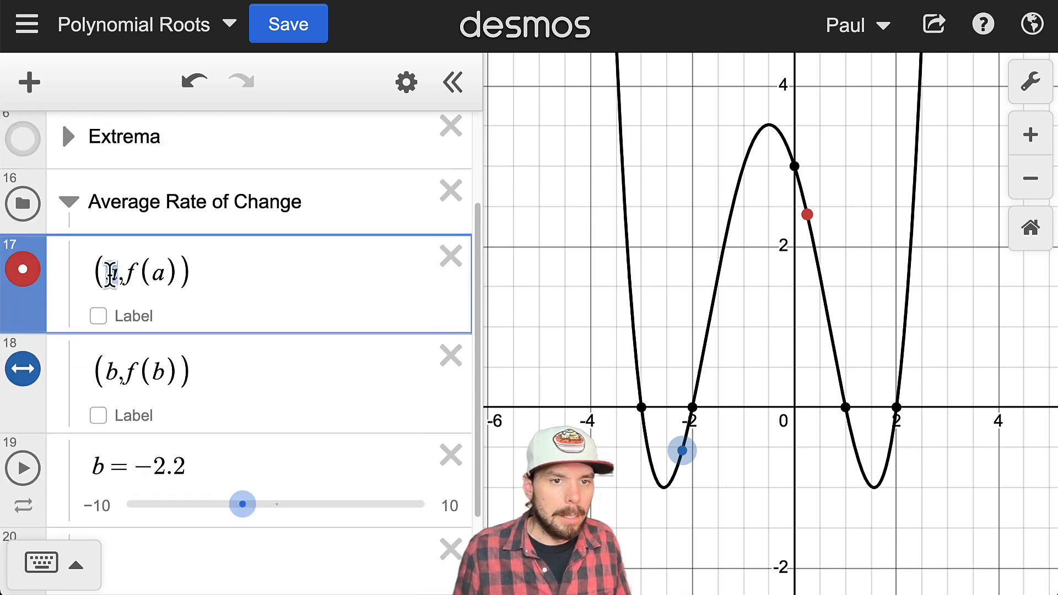
text(c)
double_click(155, 271)
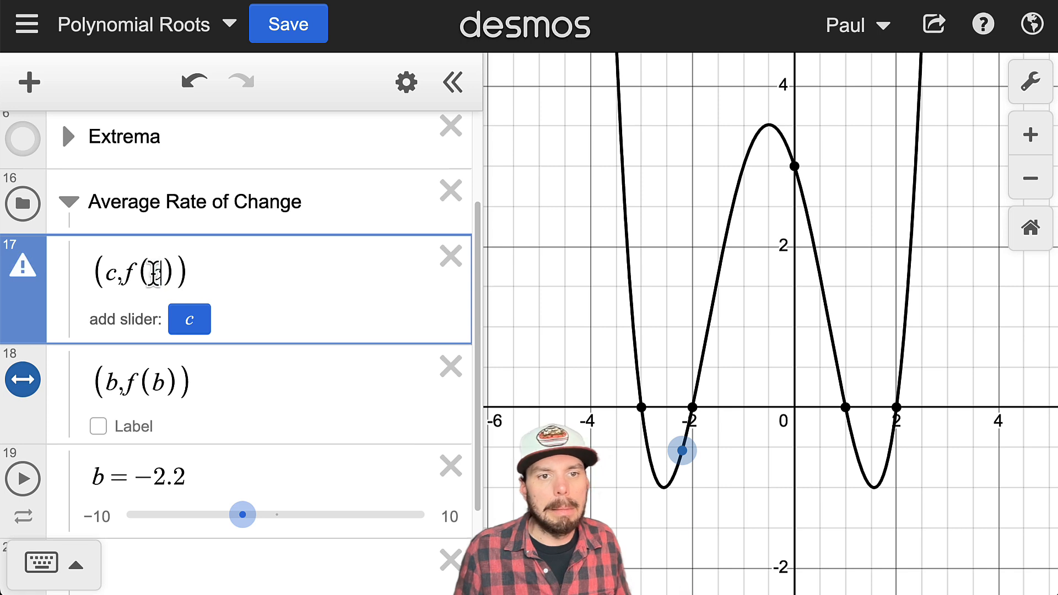
text(c)
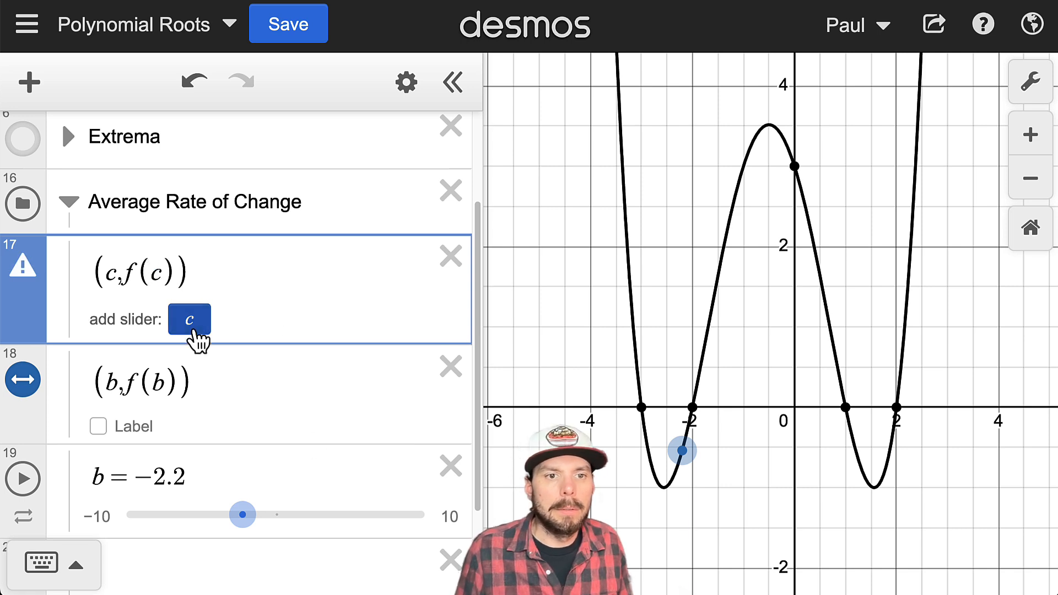
click(191, 325)
- Move the two points along the curve on the graph to c = −0.03 and b = −3.3
drag(845, 409, 799, 317)
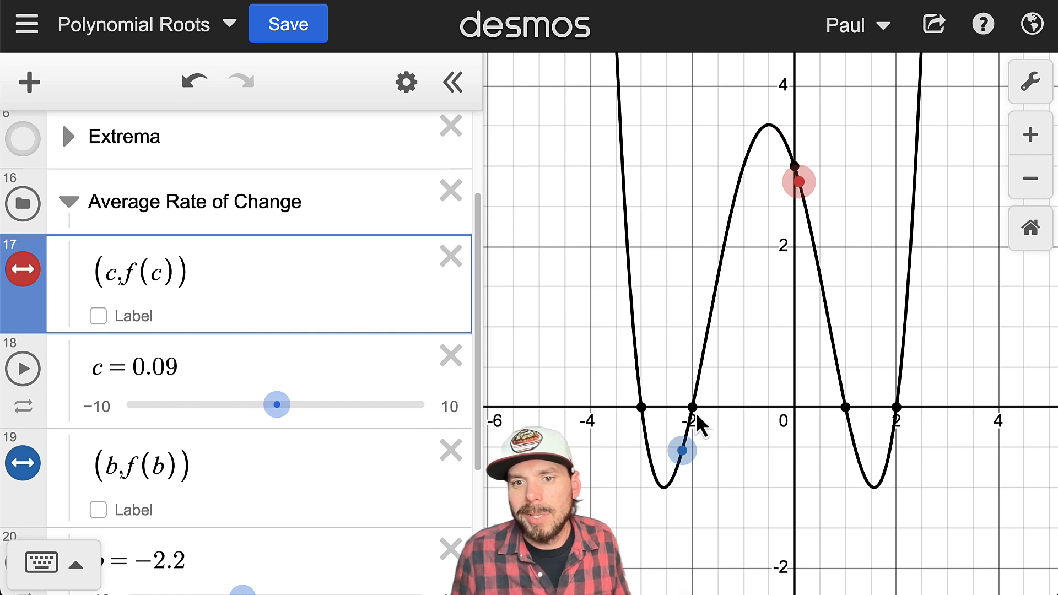
drag(683, 448, 627, 289)
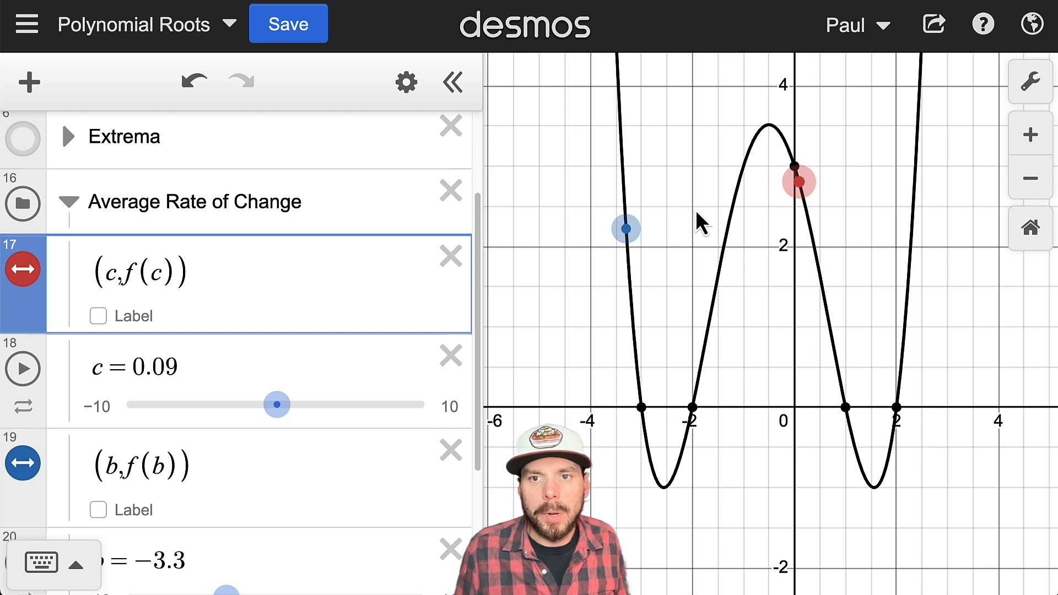
drag(796, 182, 792, 286)
- Enter the point-slope equation y − y₁ = m(x − x₁) in the blank expression below the b slider
scroll(336, 385, down, 2)
scroll(330, 408, down, 2)
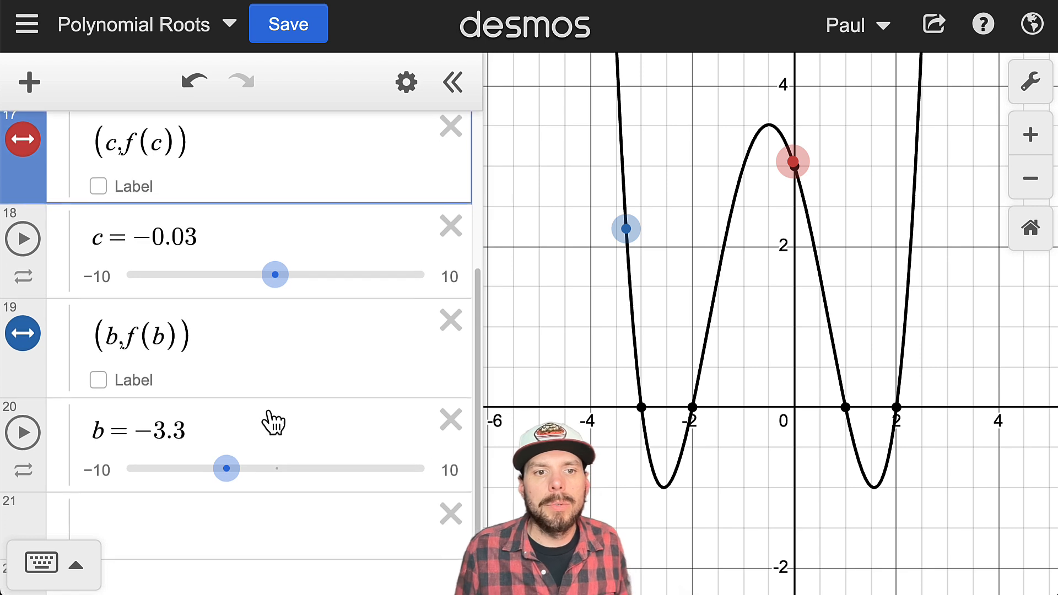
click(209, 451)
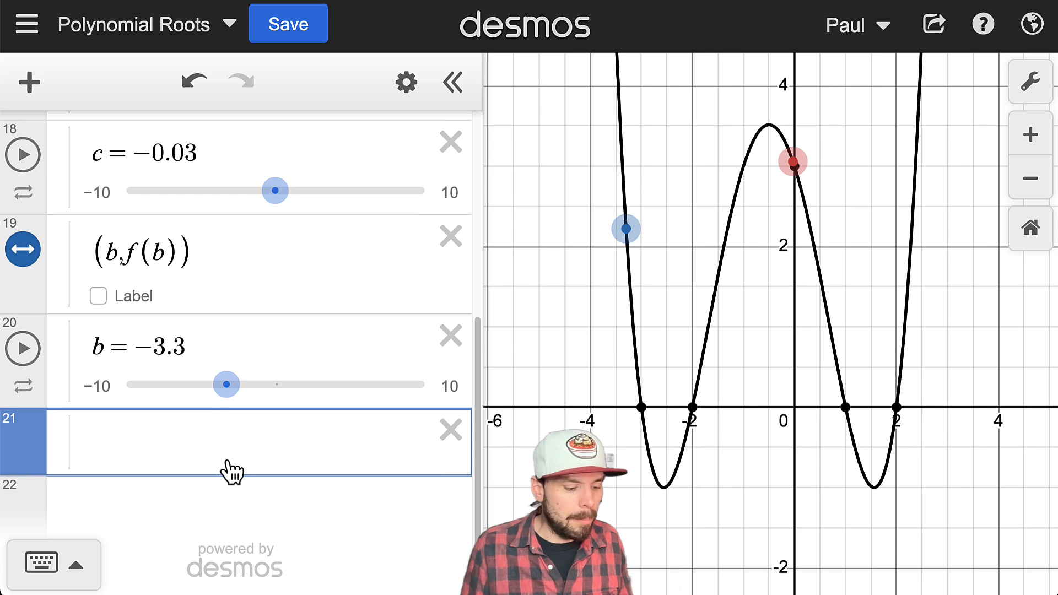
text(y-+)
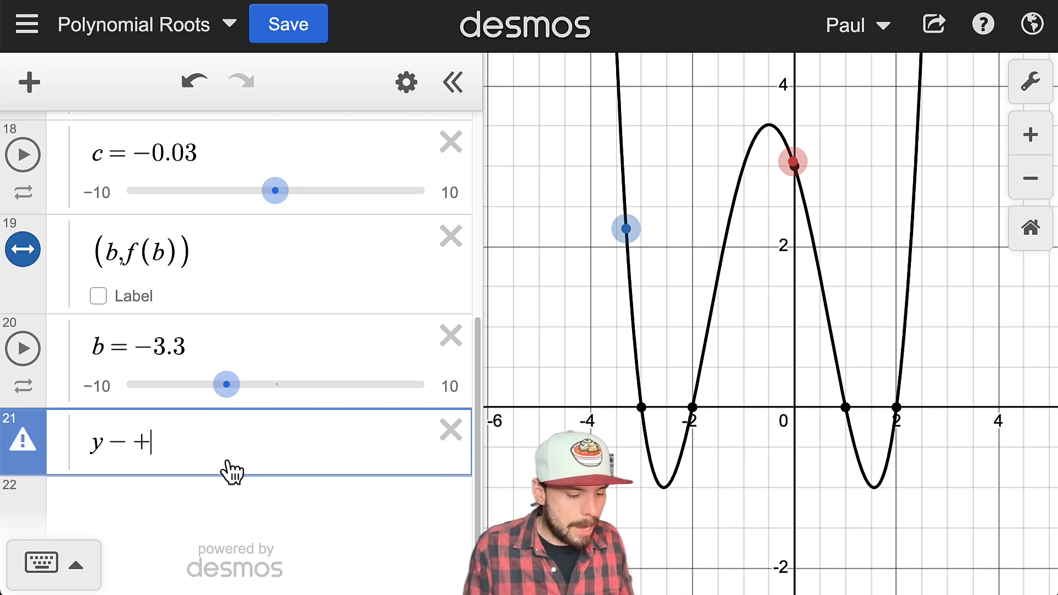
text(1=)
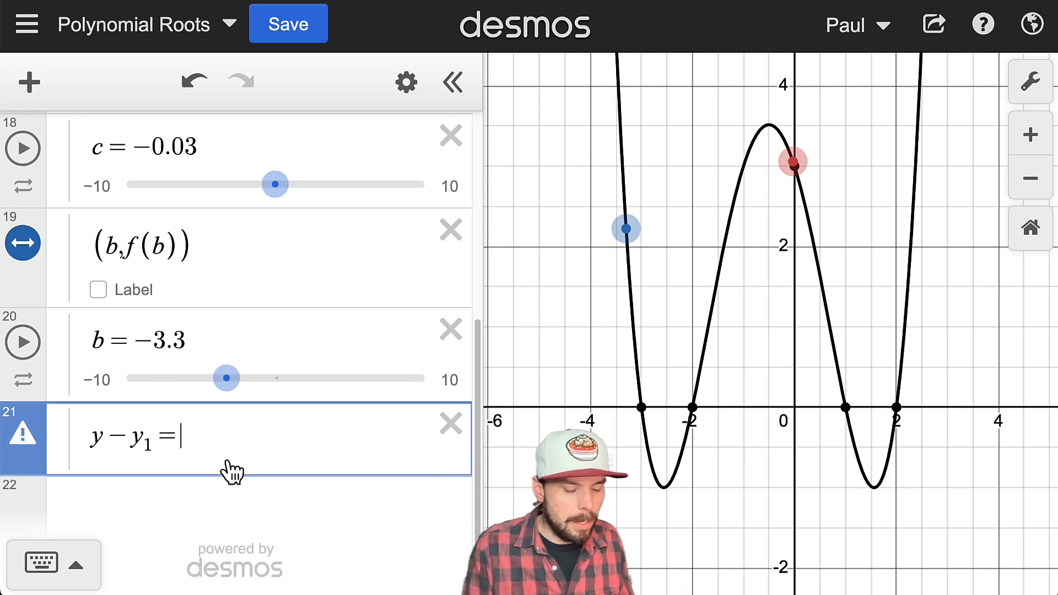
text(m(x-x)
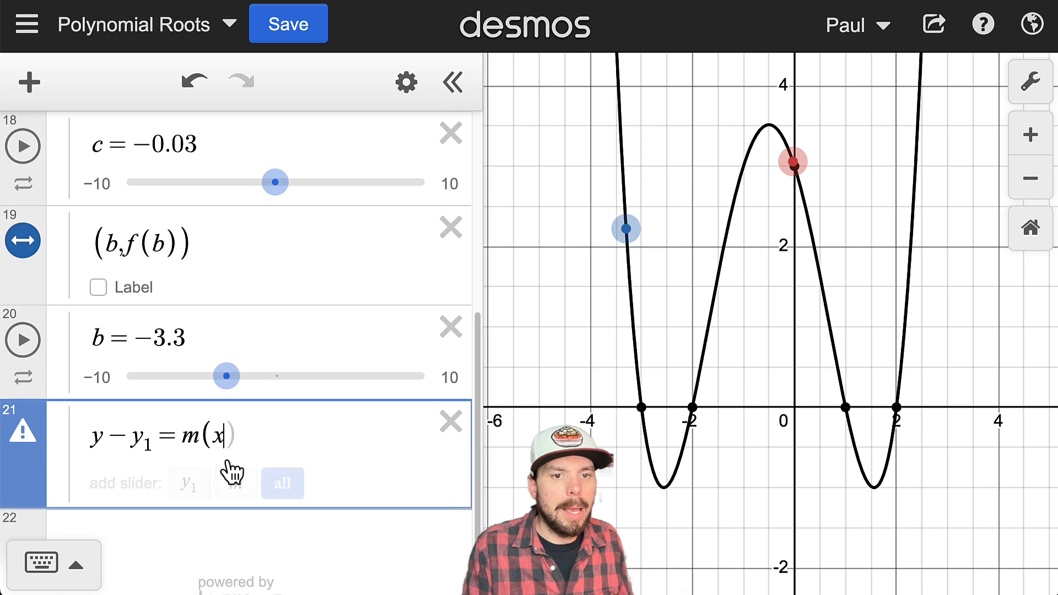
text(+)
key(BackSpace)
text(1)
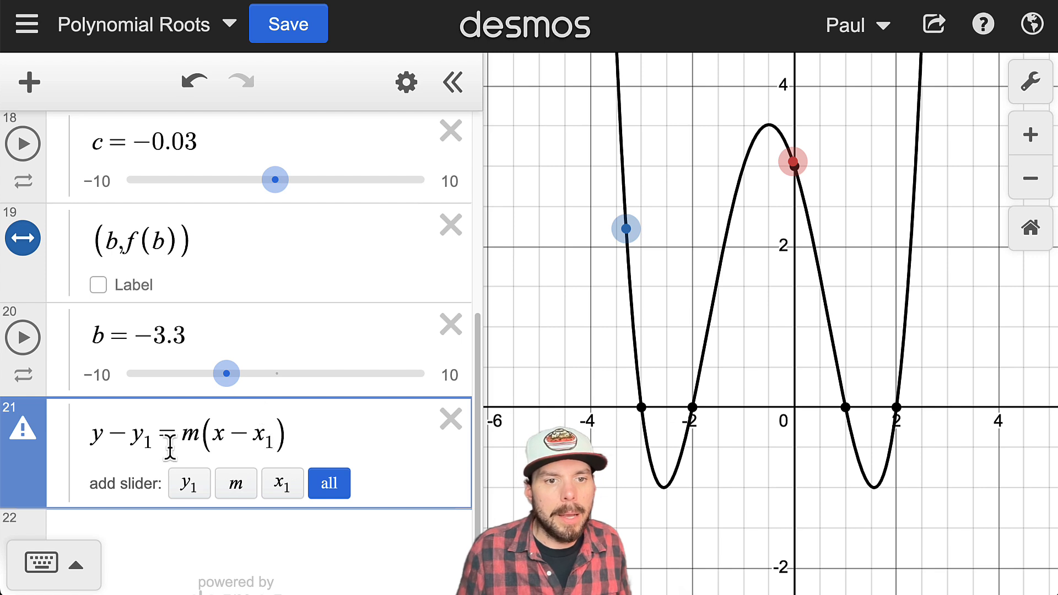
- Replace y₁ with f(c) and x₁ with c in the point-slope equation so it reads y − f(c) = m(x − c)
scroll(165, 397, up, 3)
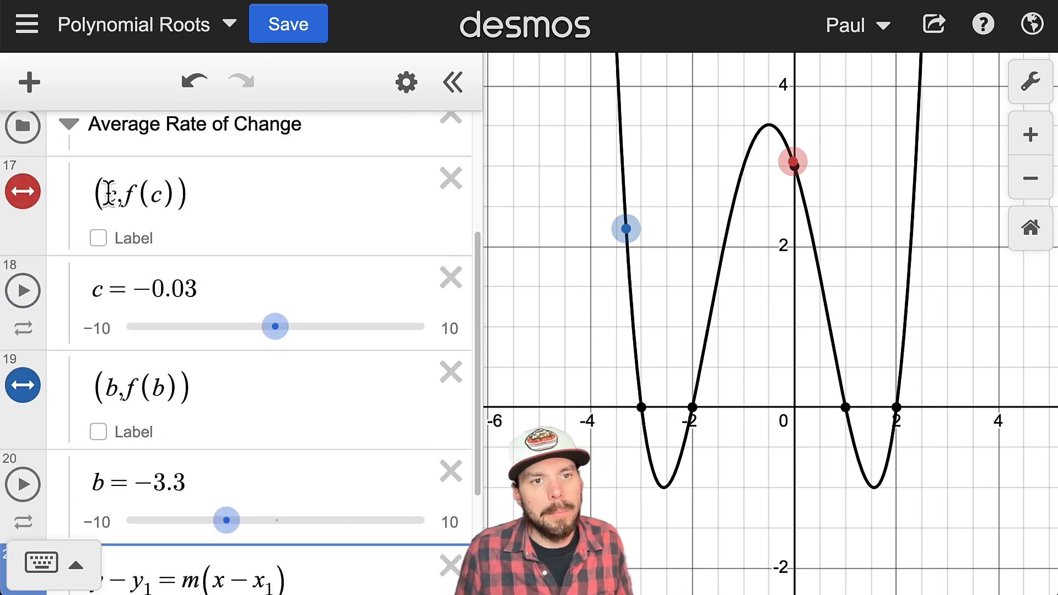
scroll(148, 418, down, 1)
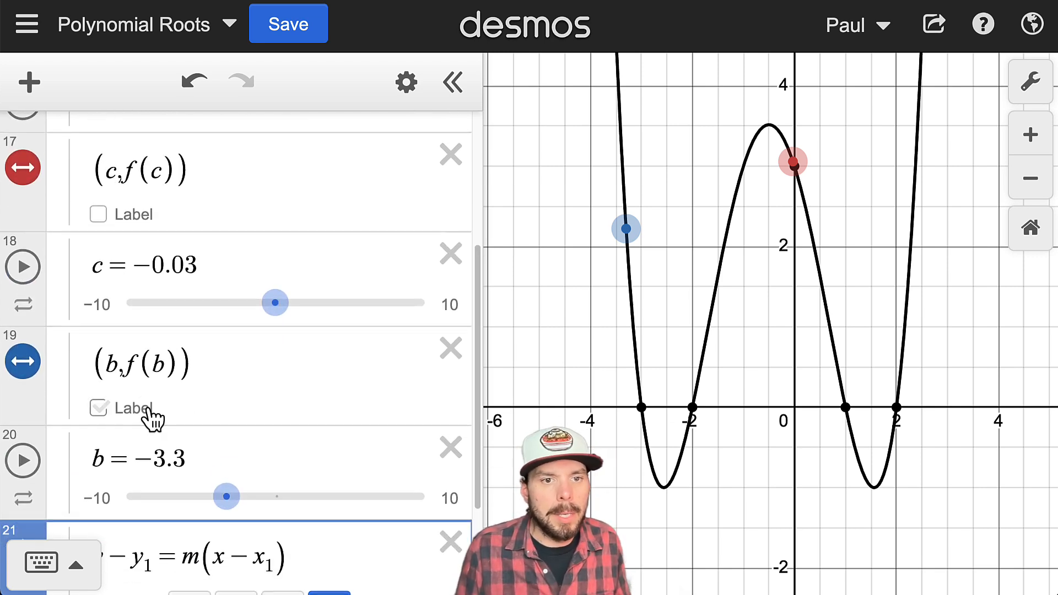
scroll(260, 472, down, 1)
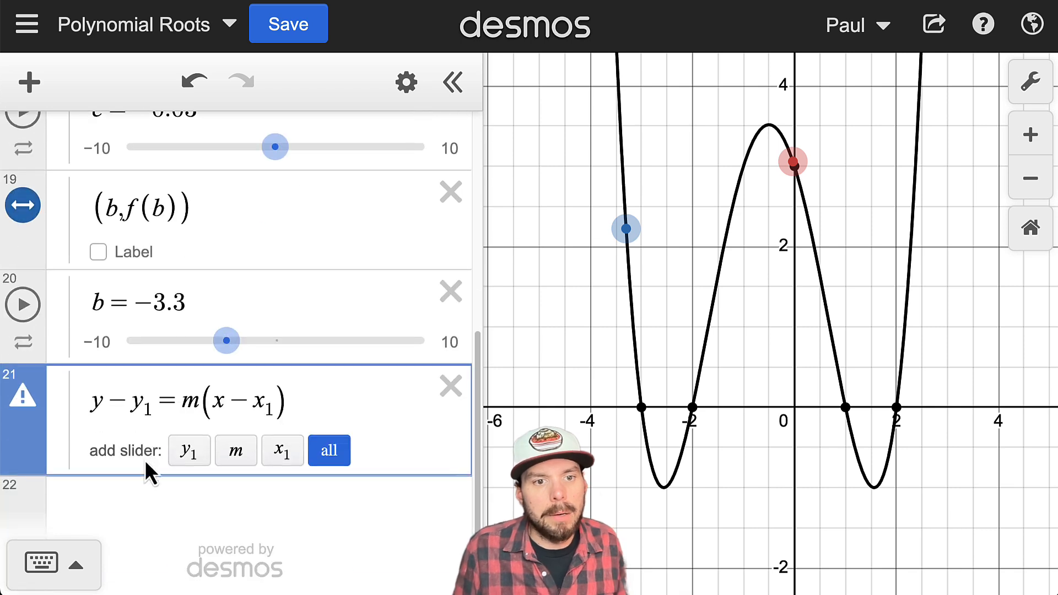
scroll(146, 472, down, 2)
drag(156, 396, 135, 401)
text(x)
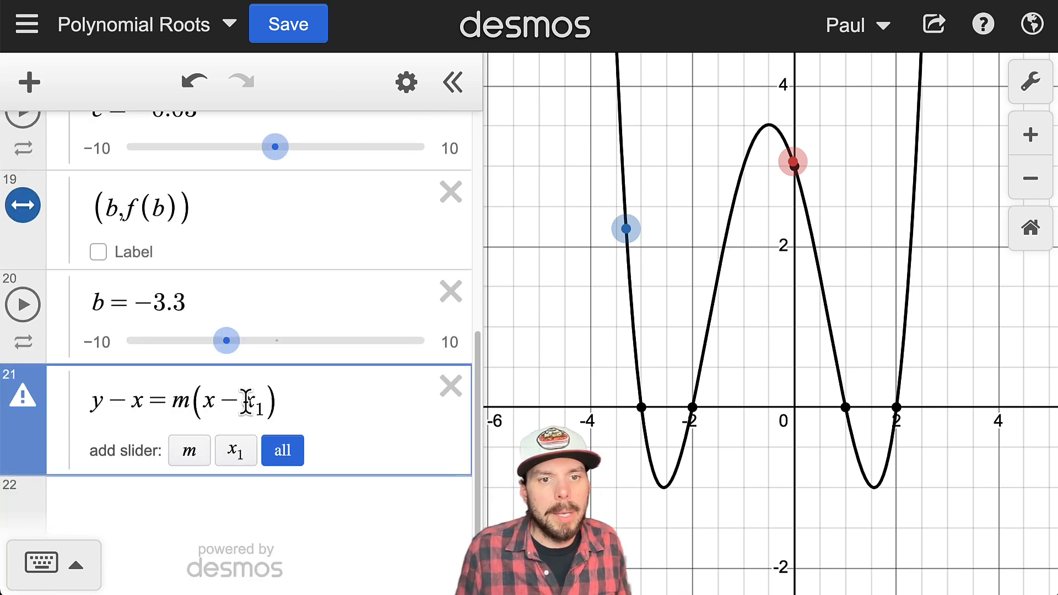
drag(144, 401, 126, 400)
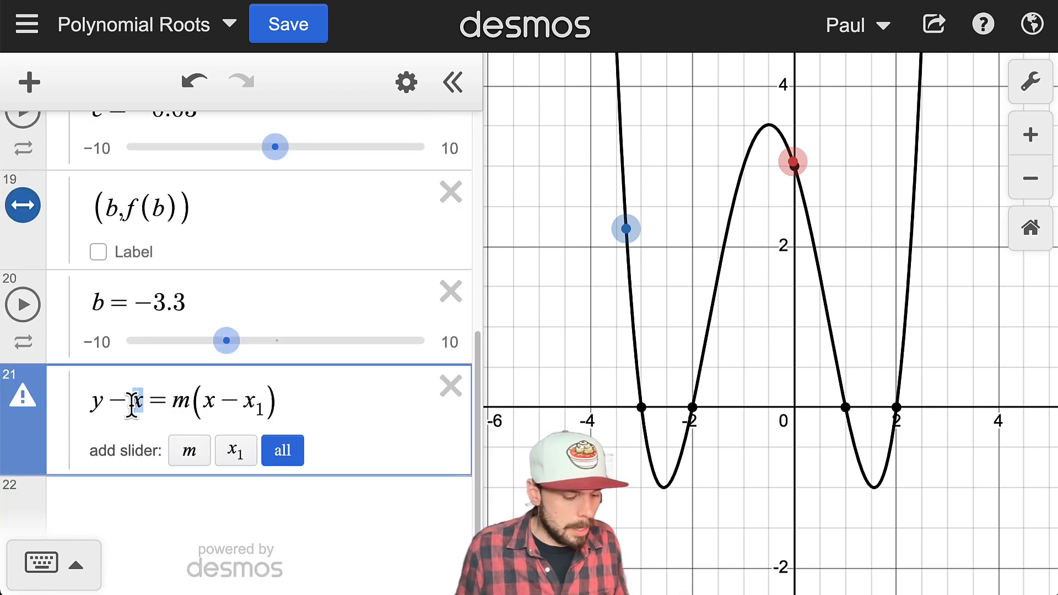
text(y(x))
key(BackSpace)
key(BackSpace)
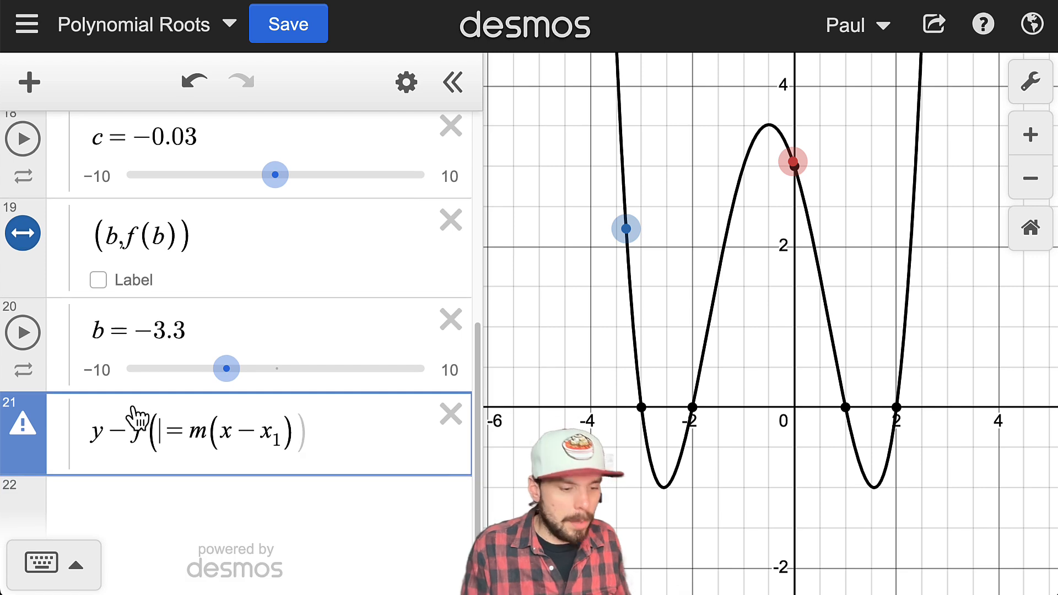
text(c))
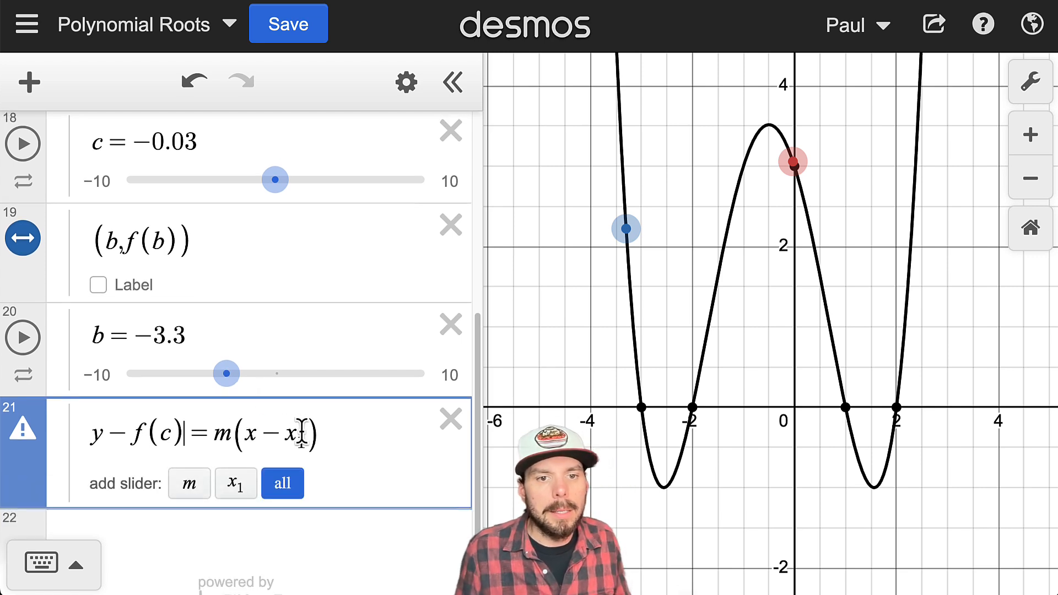
drag(303, 432, 287, 435)
text(c)
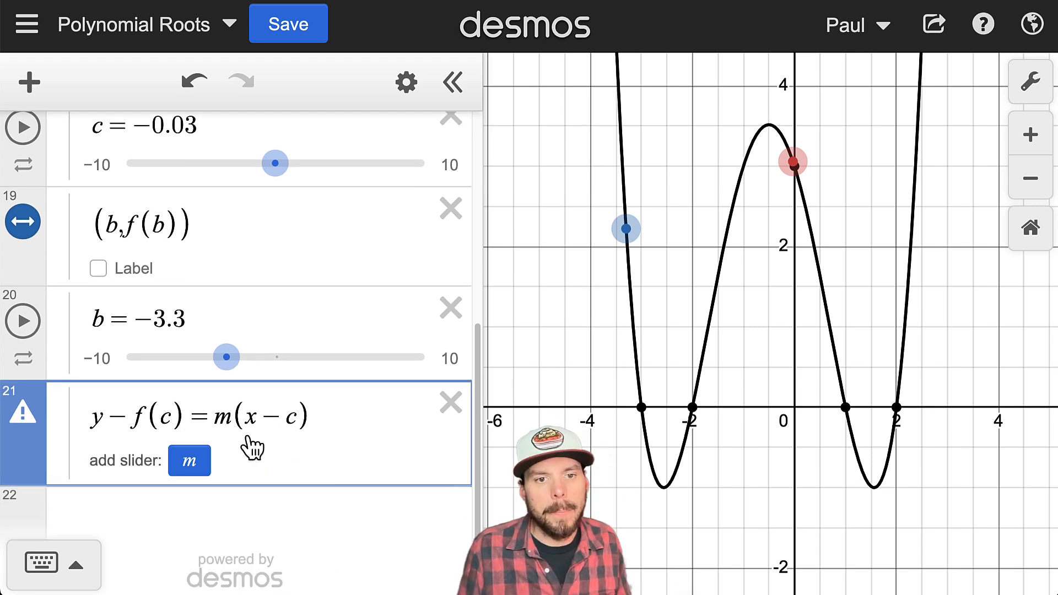
- Define the slope m = (f(c) − f(b))/(c − b) in a new expression between the b slider and the line equation
click(265, 314)
key(Return)
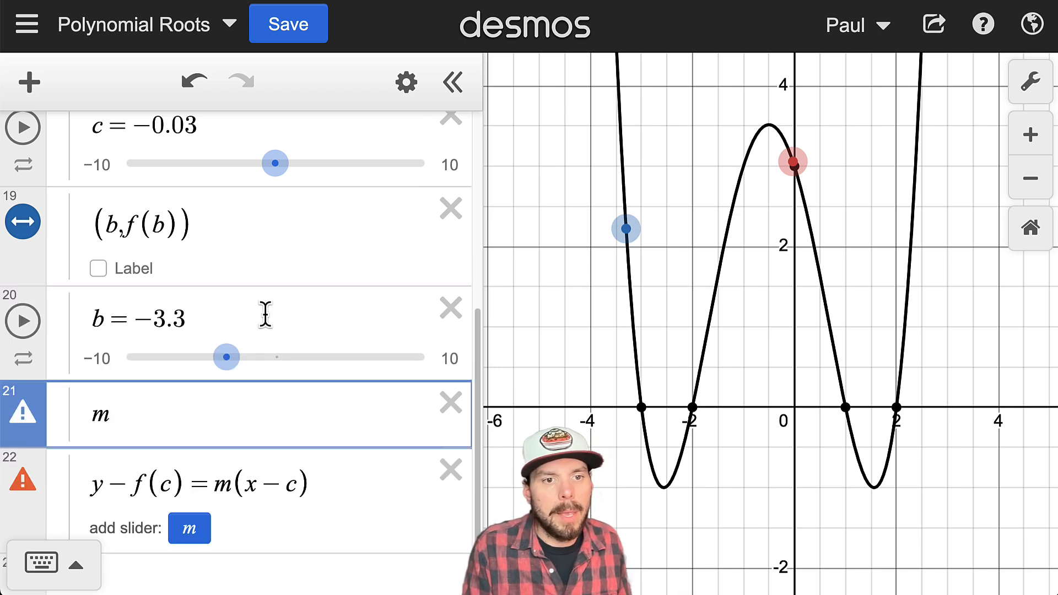
text(m=/)
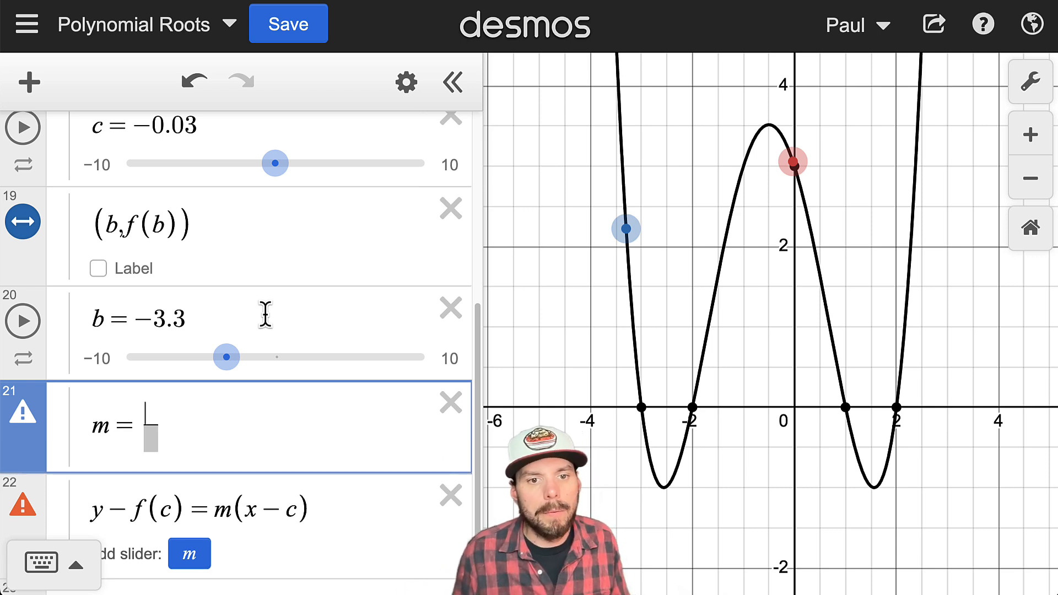
text(f(x)
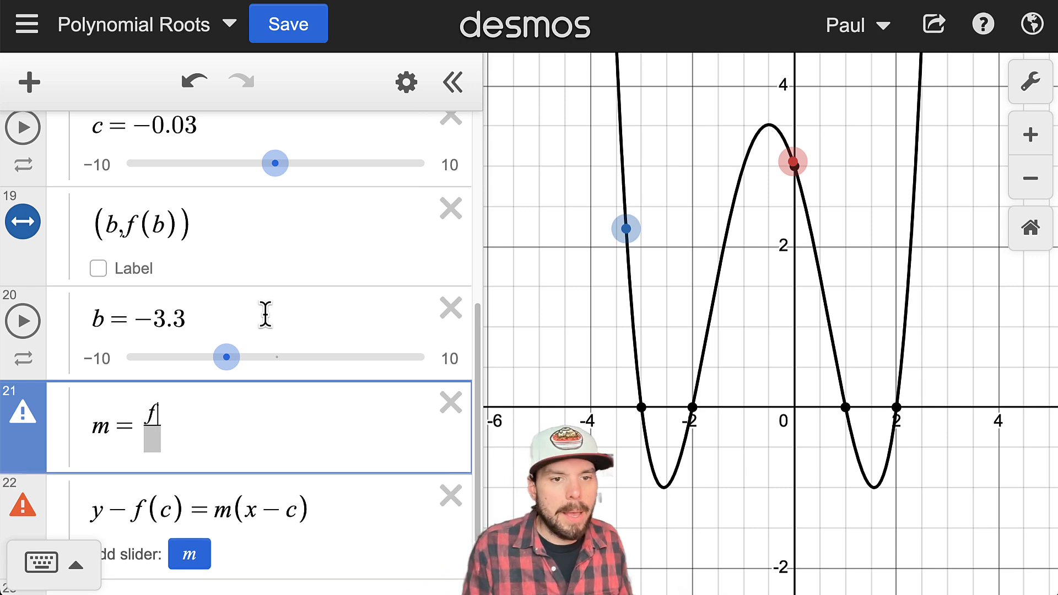
key(BackSpace)
text(c)
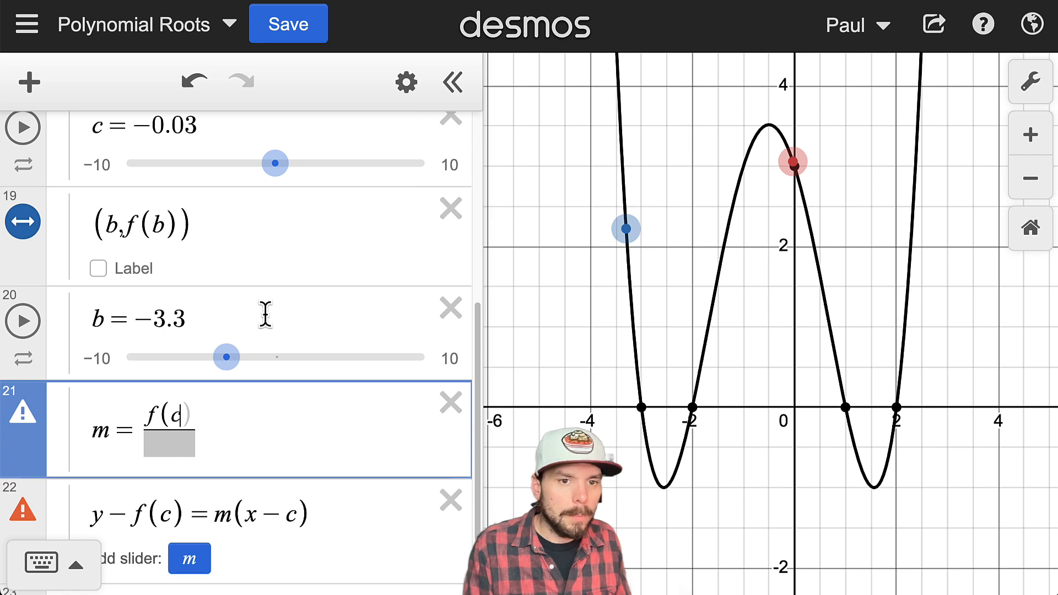
text() - )
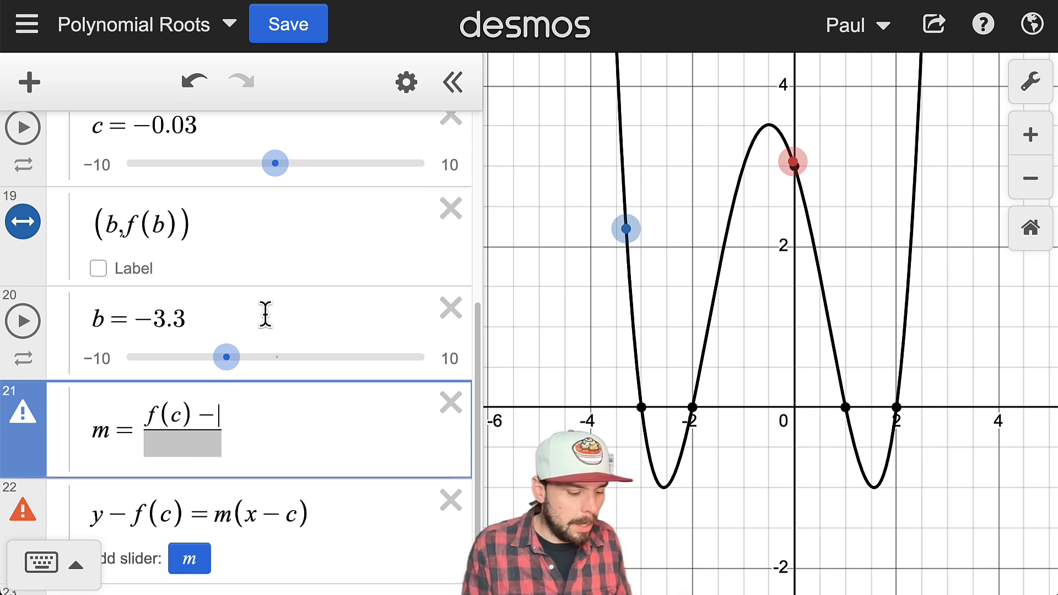
text(f(b))/()
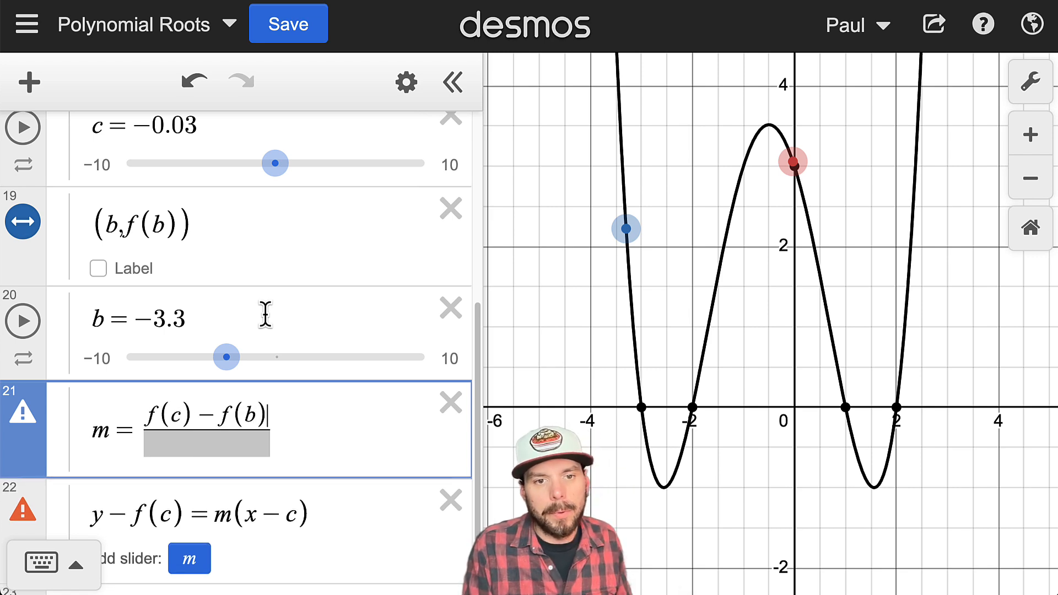
text(c - b)
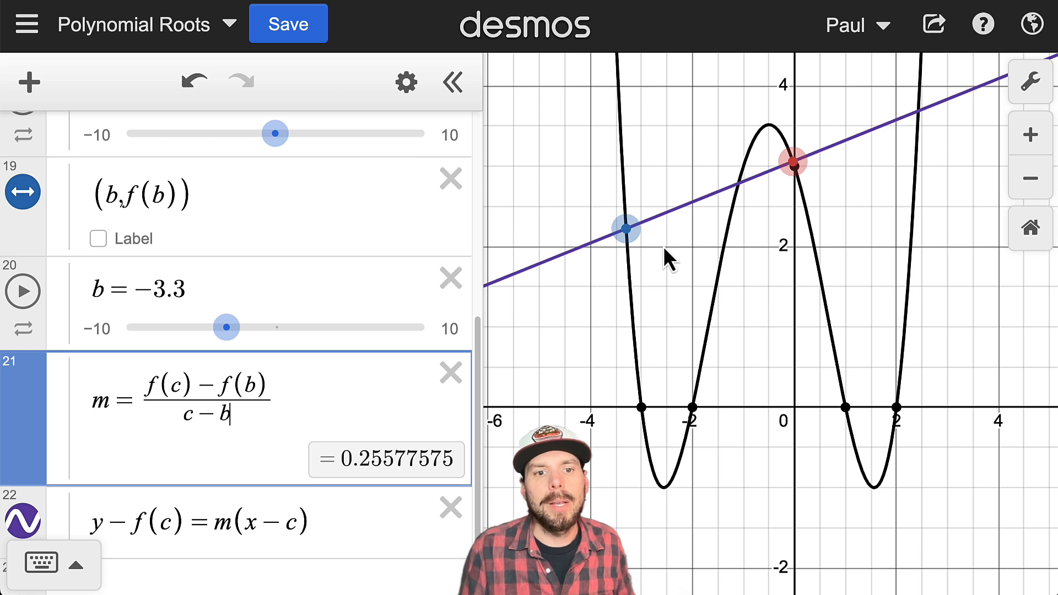
- Move the two points along the curve on the graph to c = 2.44 and b = −3.27
drag(799, 160, 919, 168)
drag(628, 229, 628, 295)
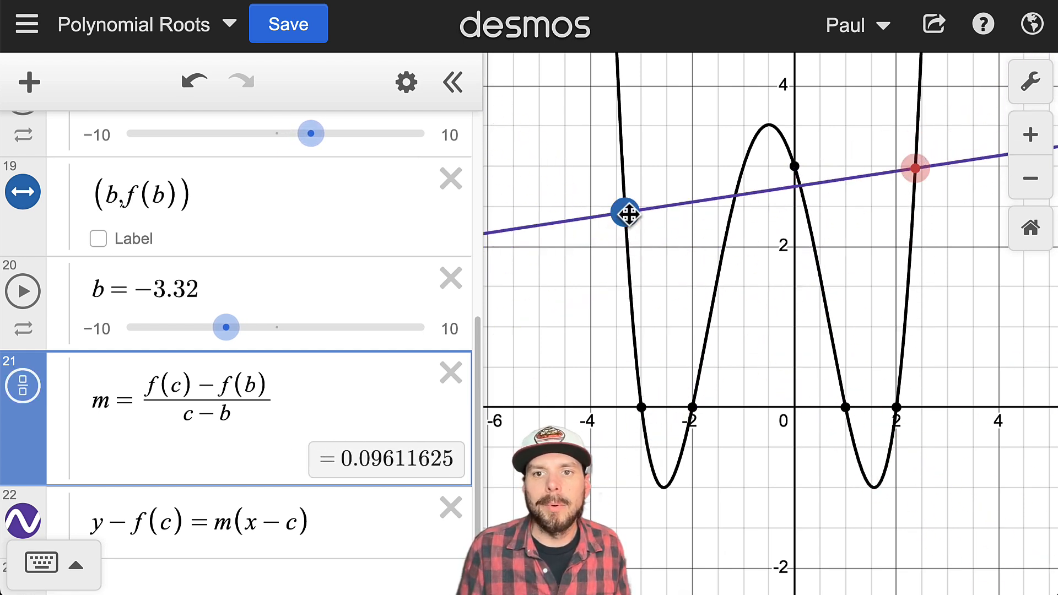
drag(626, 212, 622, 301)
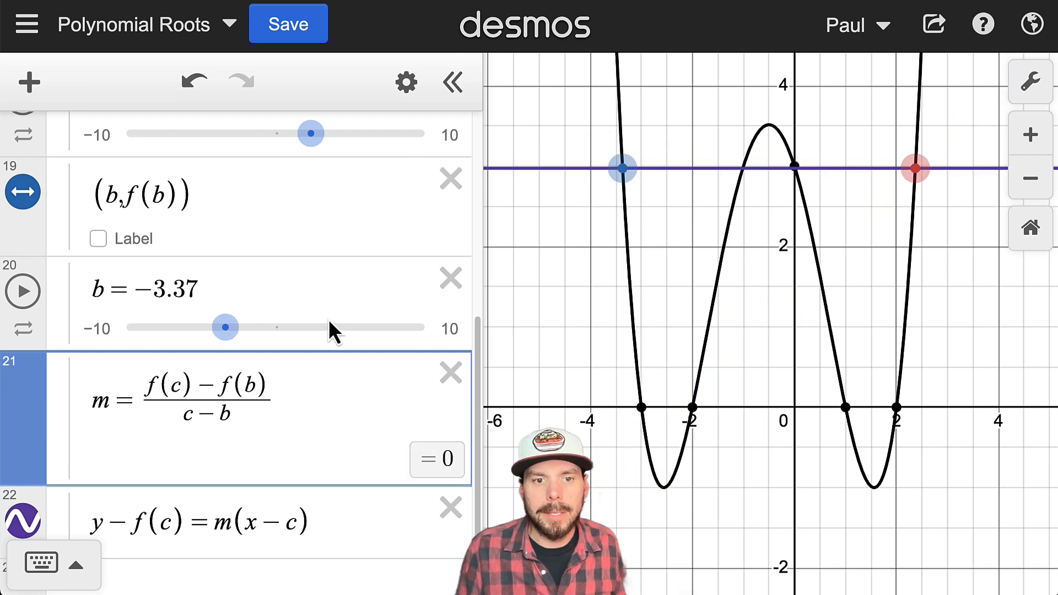
scroll(329, 319, down, 3)
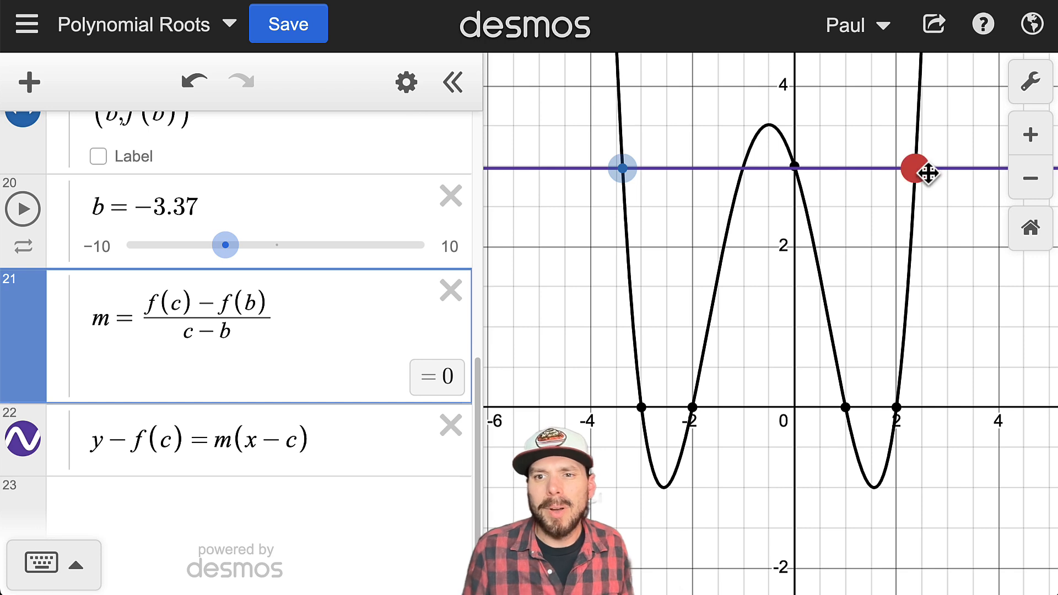
drag(925, 170, 911, 336)
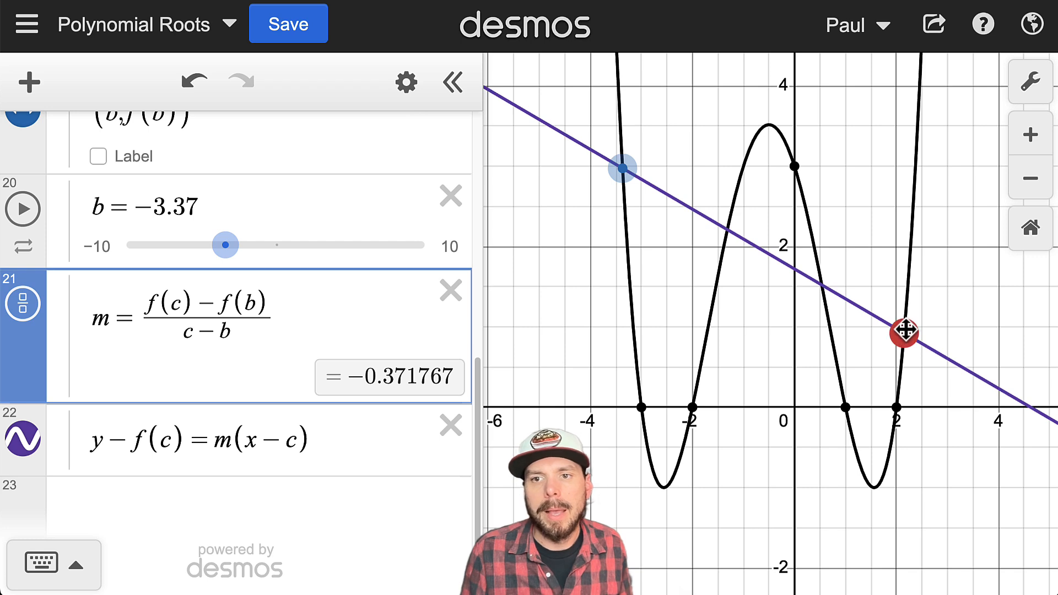
drag(900, 330, 919, 204)
drag(622, 169, 625, 286)
- Label the point (c, f(c)) with the text Ave. Rate of Change = `${m}`
scroll(199, 448, up, 5)
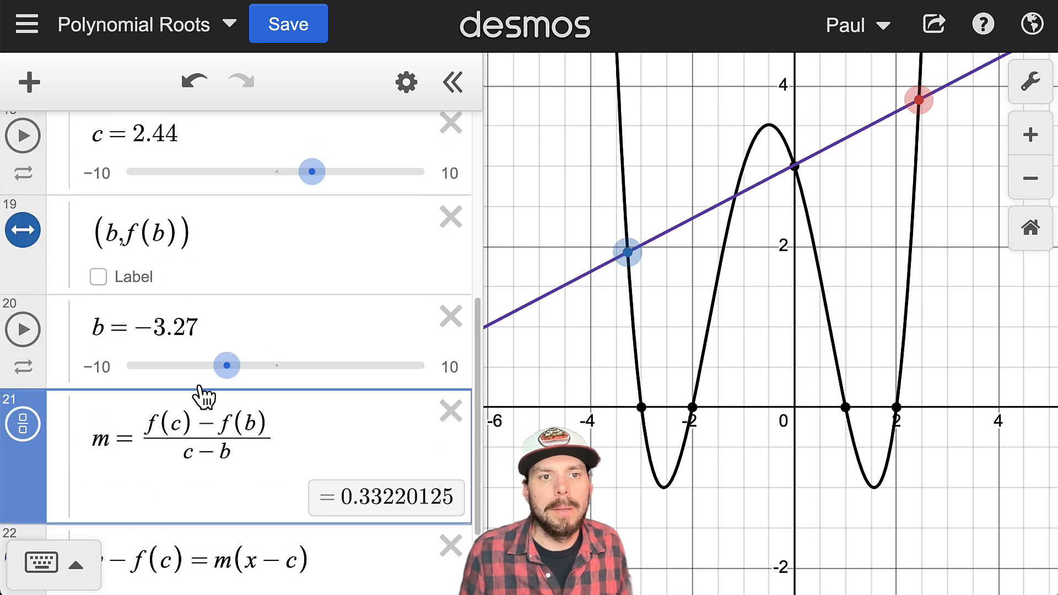
click(109, 208)
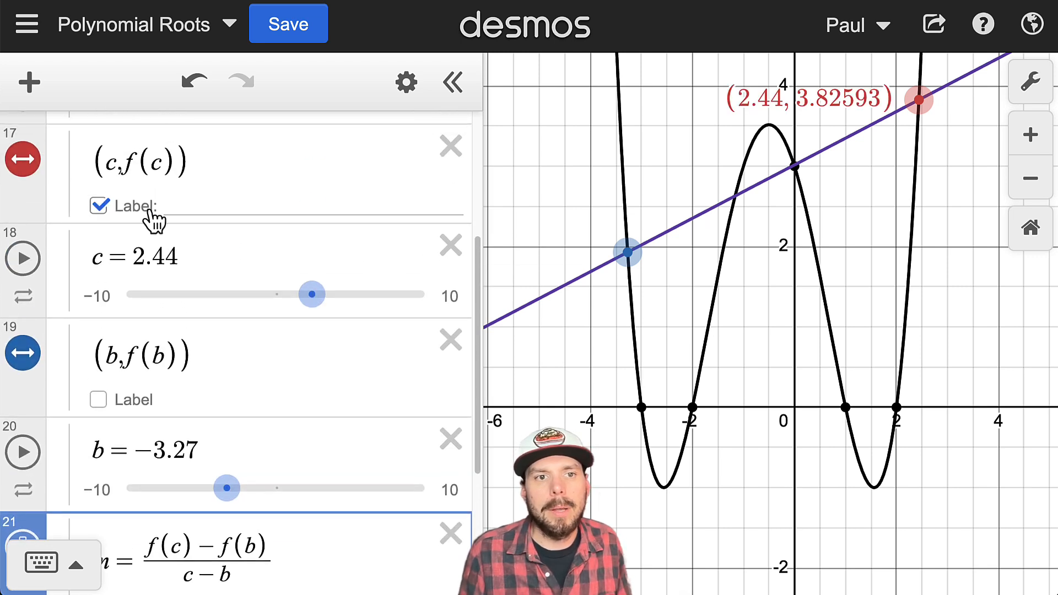
click(191, 205)
text(Ave)
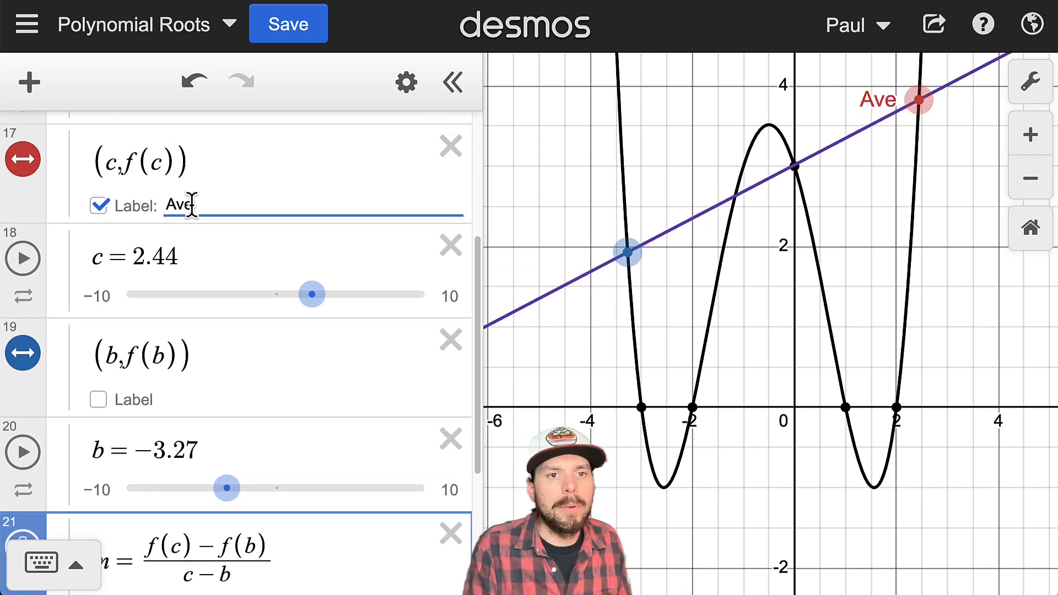
text(.)
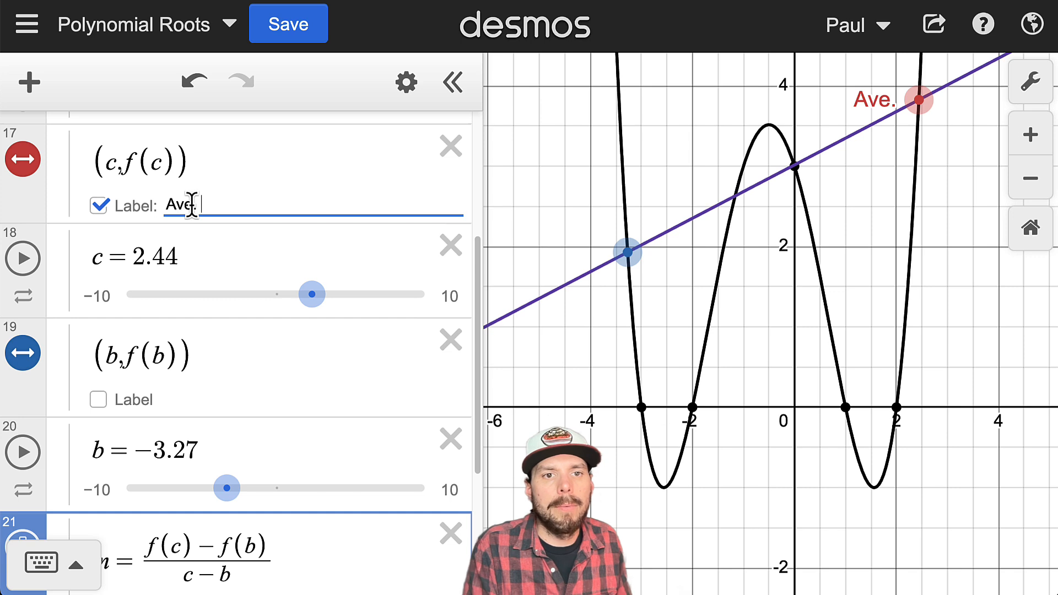
text( Rate of Change =)
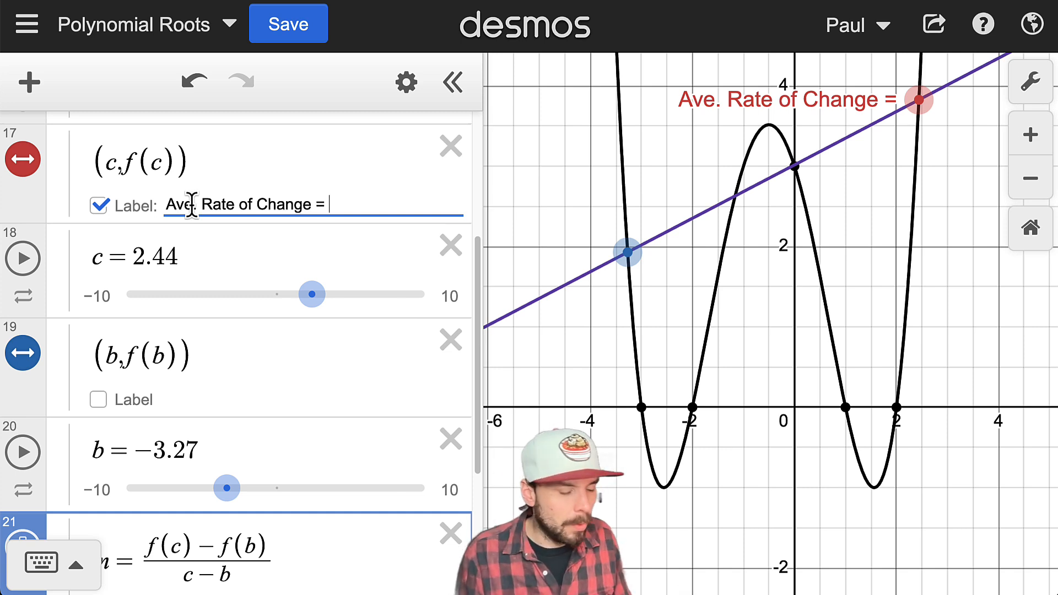
text(``)
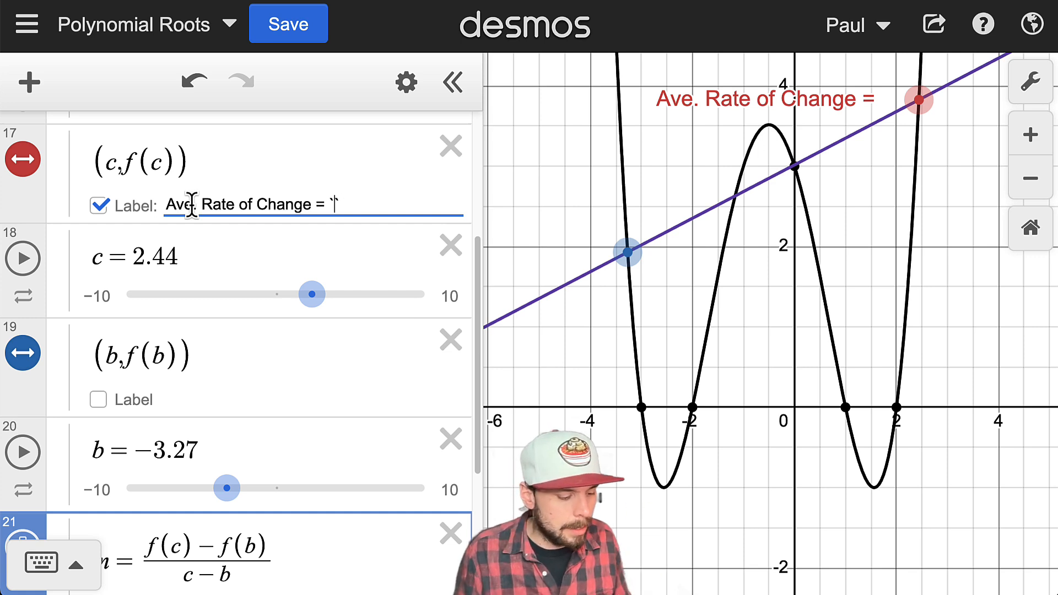
text(${})
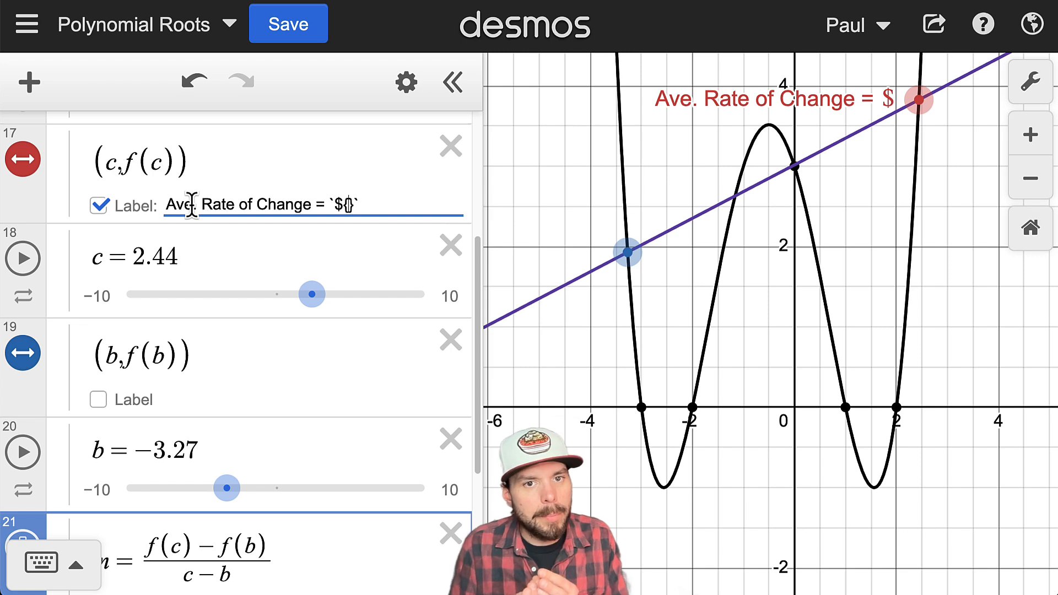
text(m)
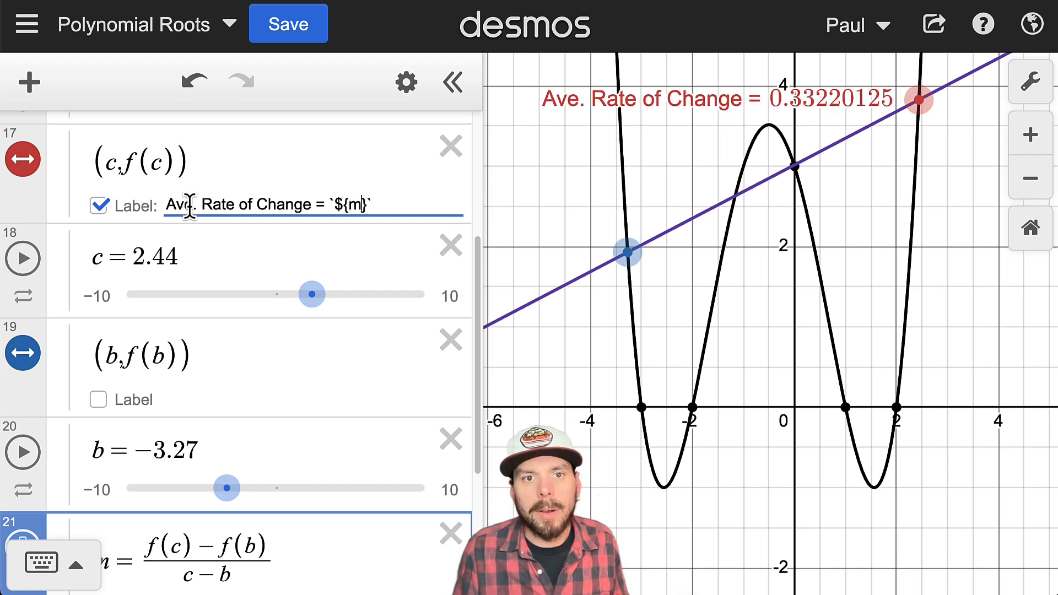
click(384, 206)
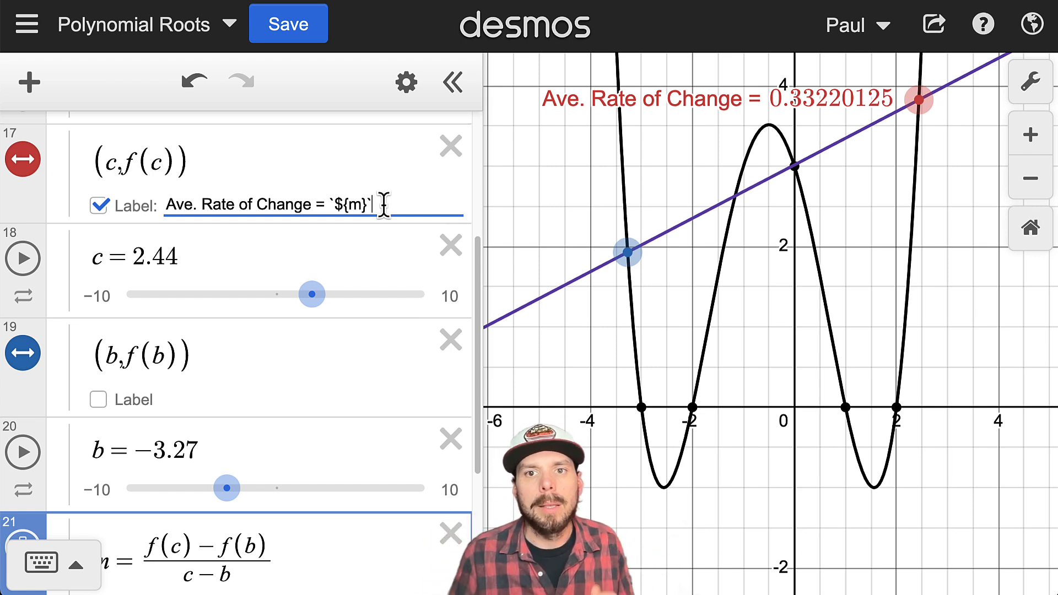
- Move the labelled point along the curve to c = 2.34 and collapse the Average Rate of Change folder
drag(918, 101, 909, 300)
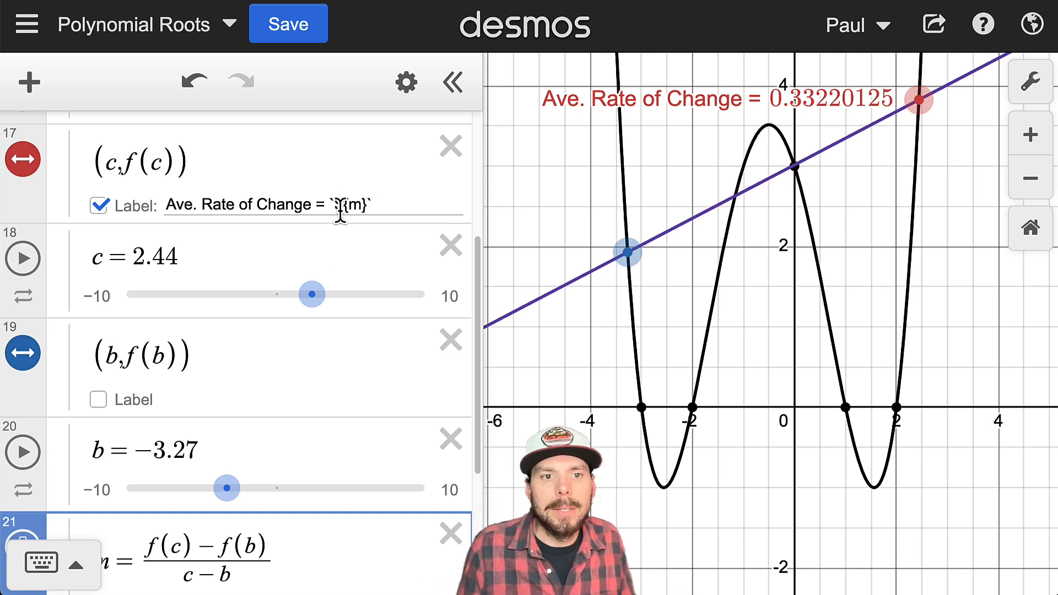
scroll(316, 303, up, 1)
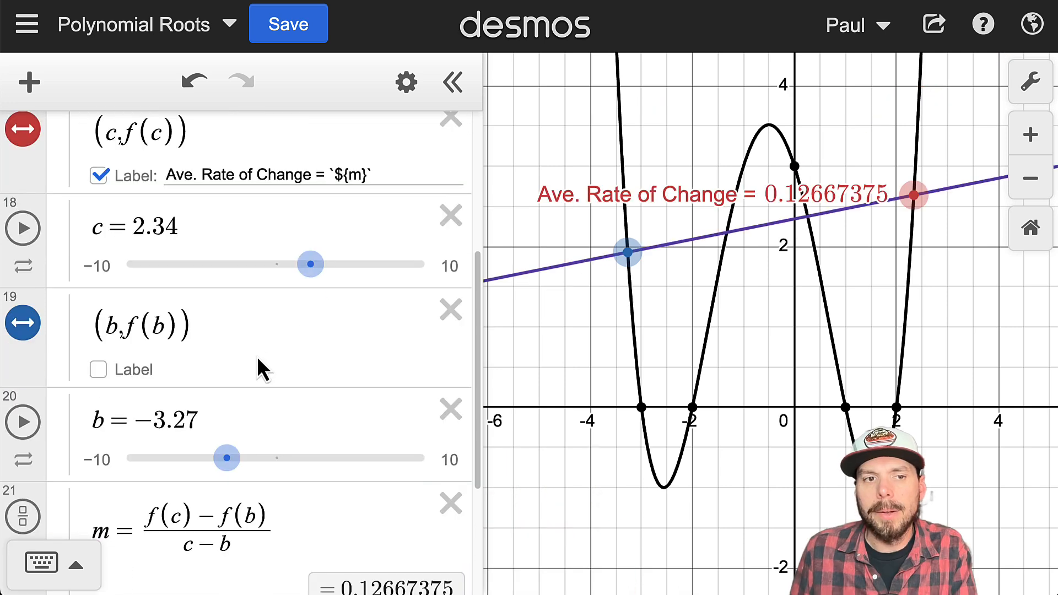
scroll(258, 358, up, 1)
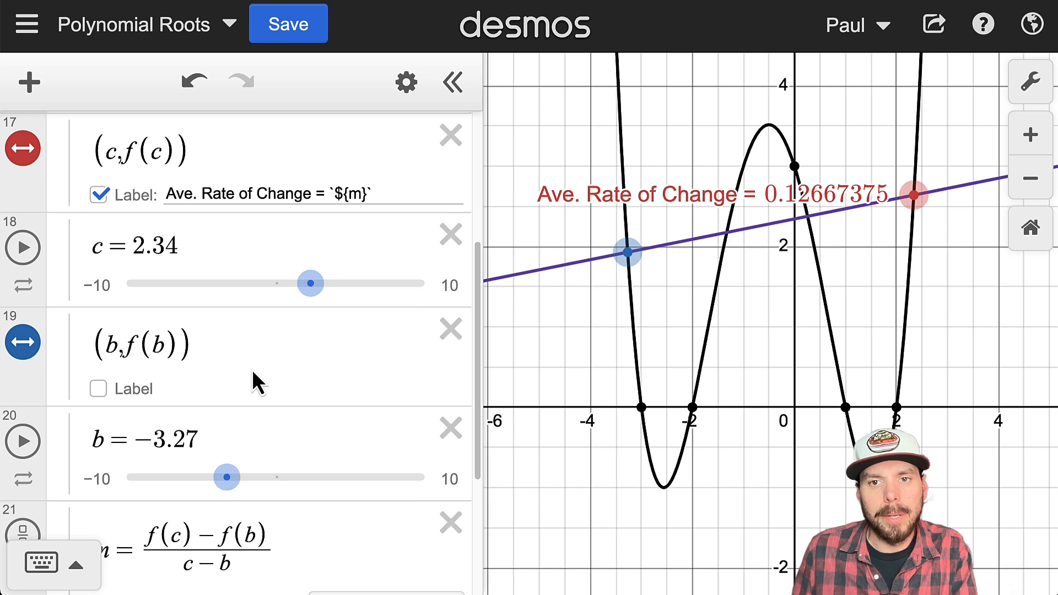
scroll(237, 376, up, 4)
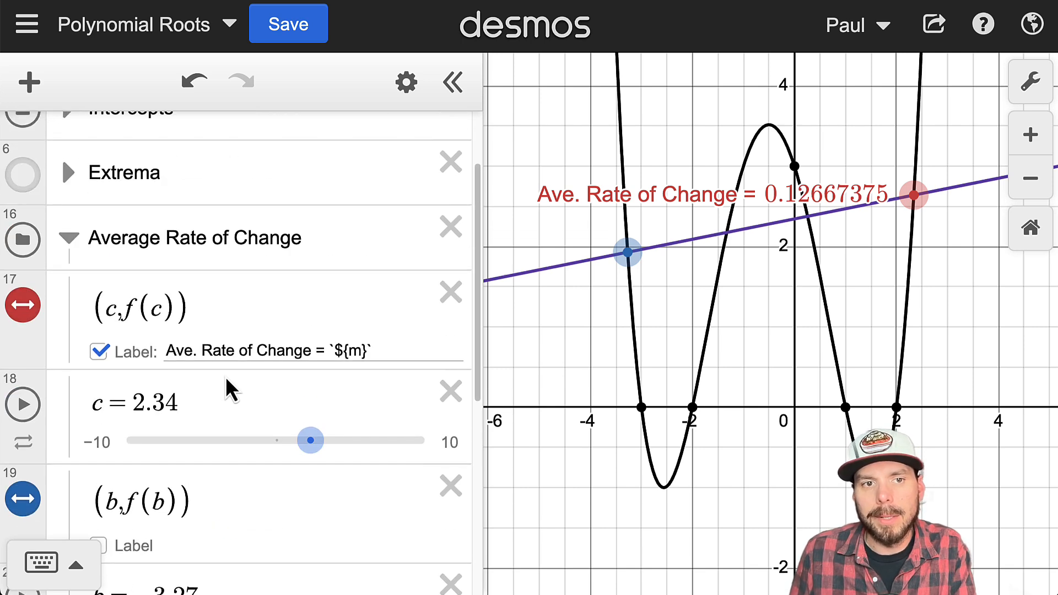
click(70, 239)
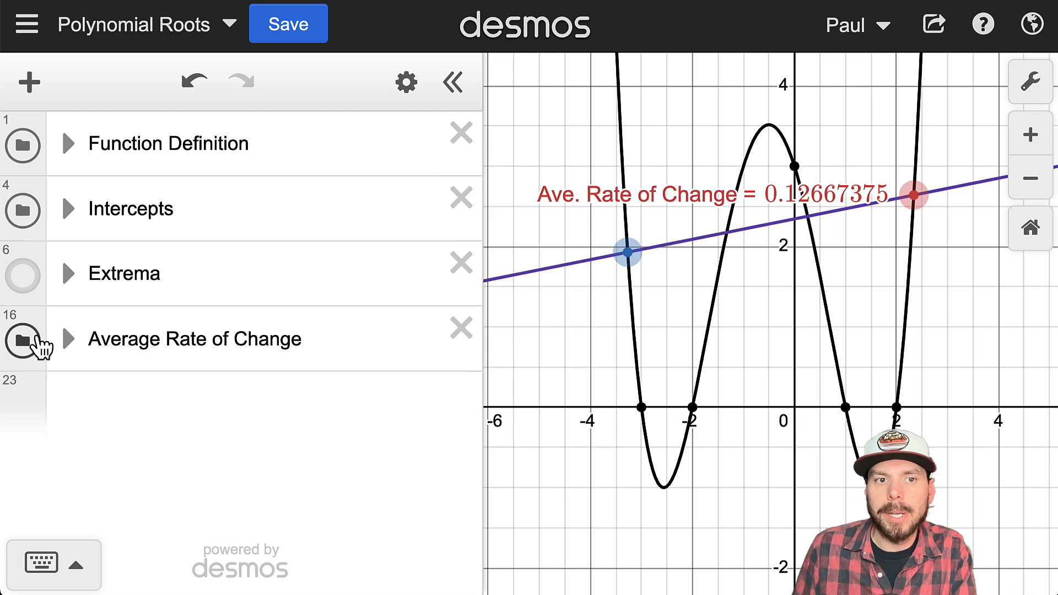
- Move the labelled point down the curve to about (2.2, 1.5) and hide the Average Rate of Change folder's contents on the graph
drag(912, 194, 904, 364)
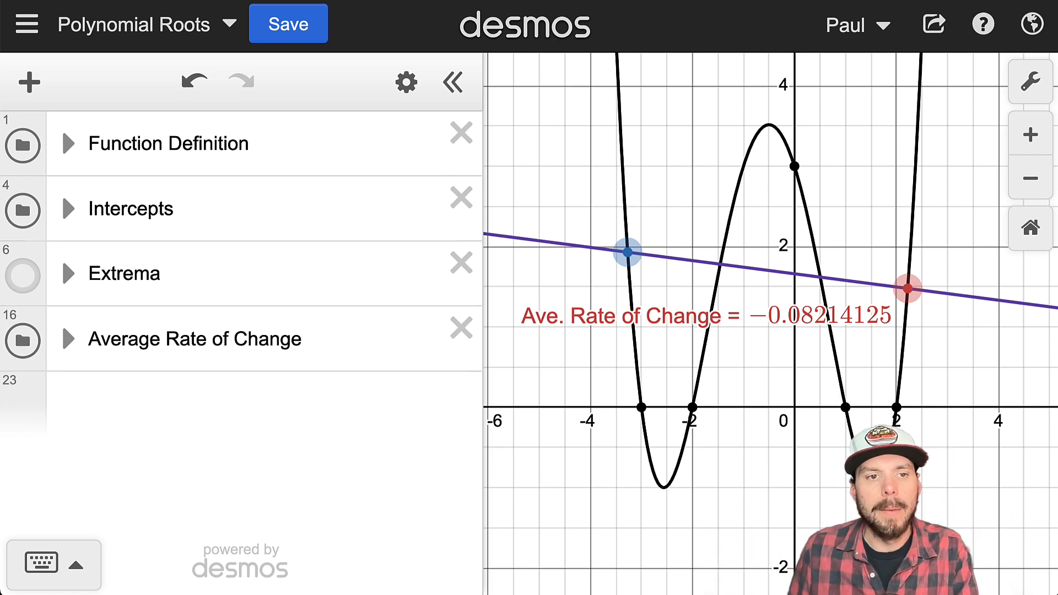
click(32, 343)
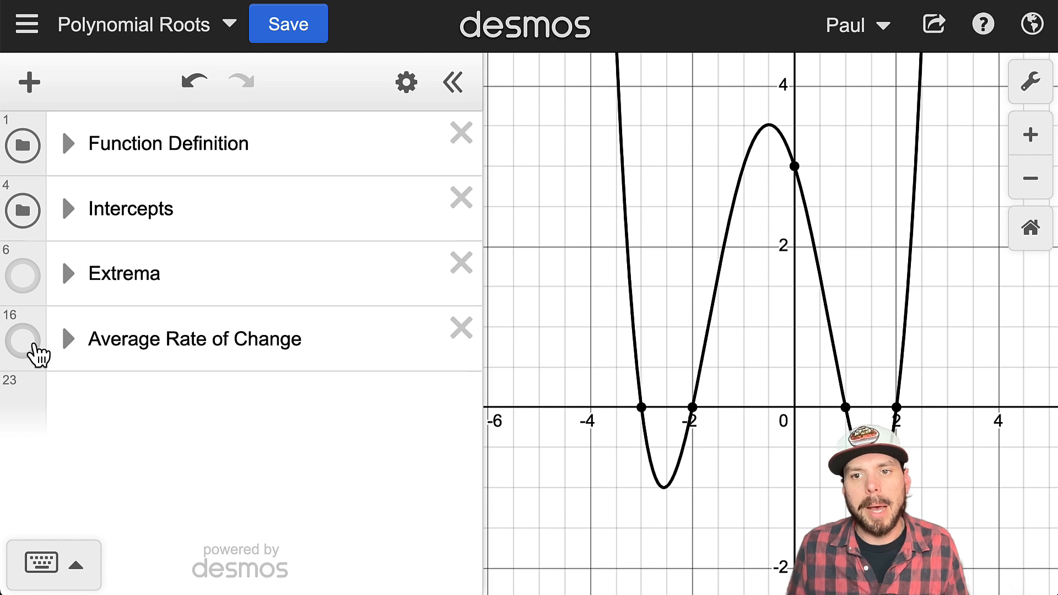